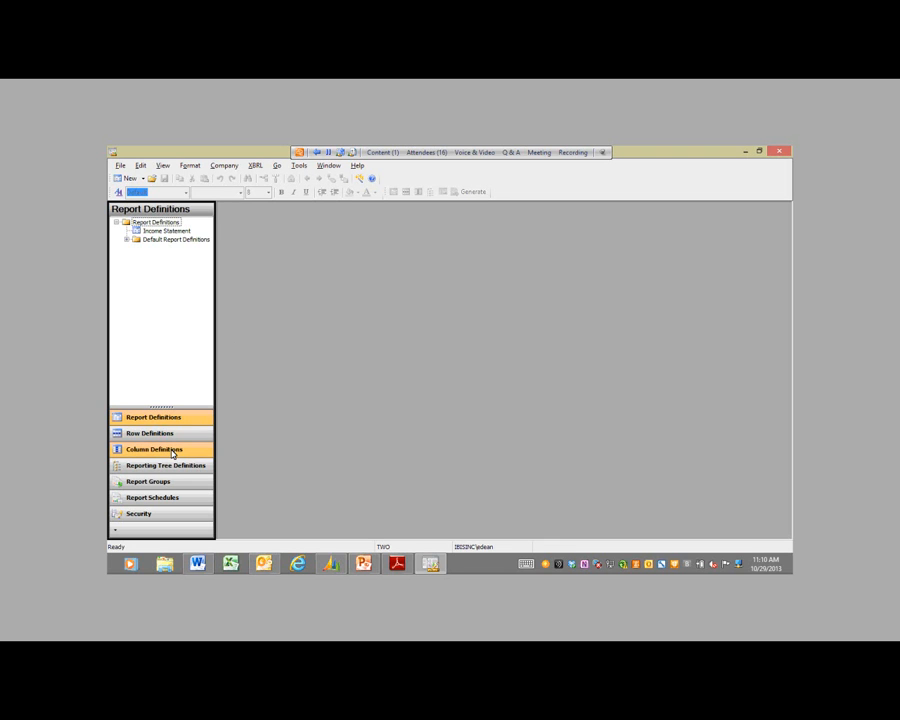
# Step: Open the IS_Training row definition
pyautogui.click(207, 433)
pyautogui.click(170, 238)
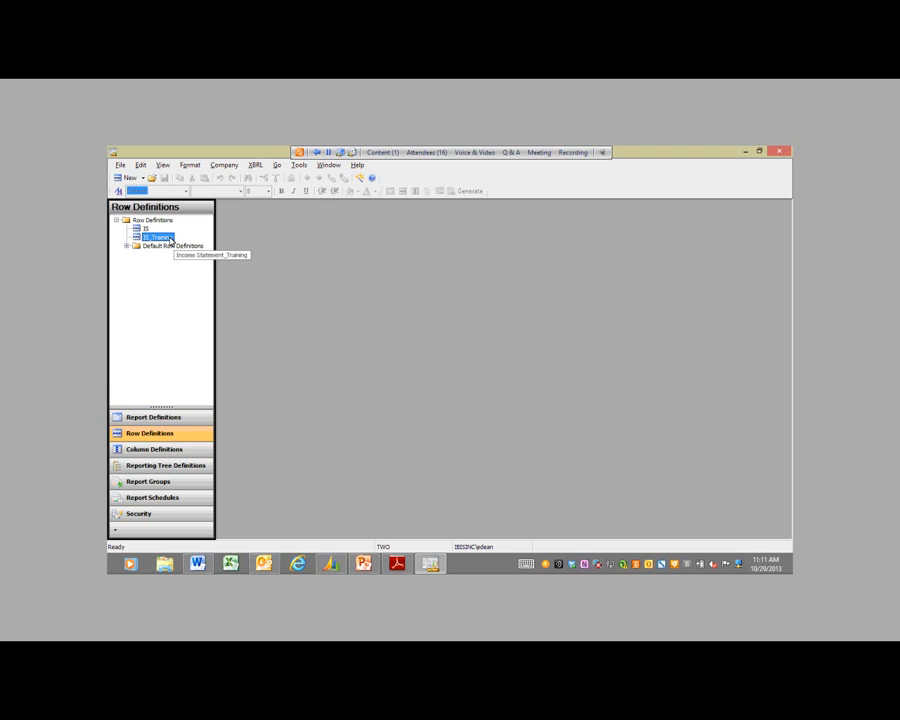
pyautogui.doubleClick(170, 239)
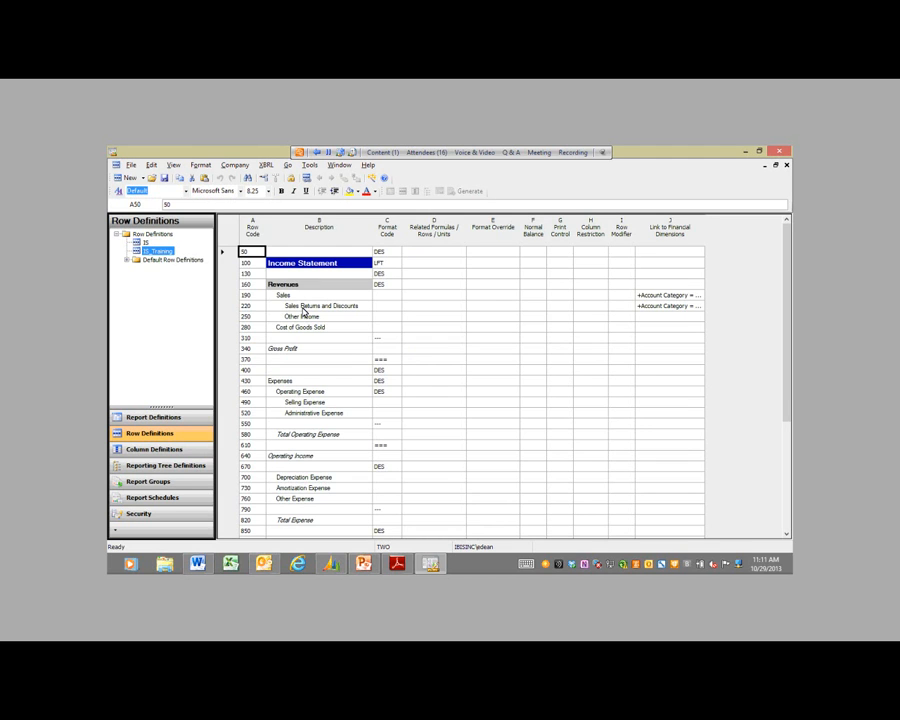
# Step: Select LFT (Title on left of page) as the format code of the Income Statement title row
pyautogui.click(388, 253)
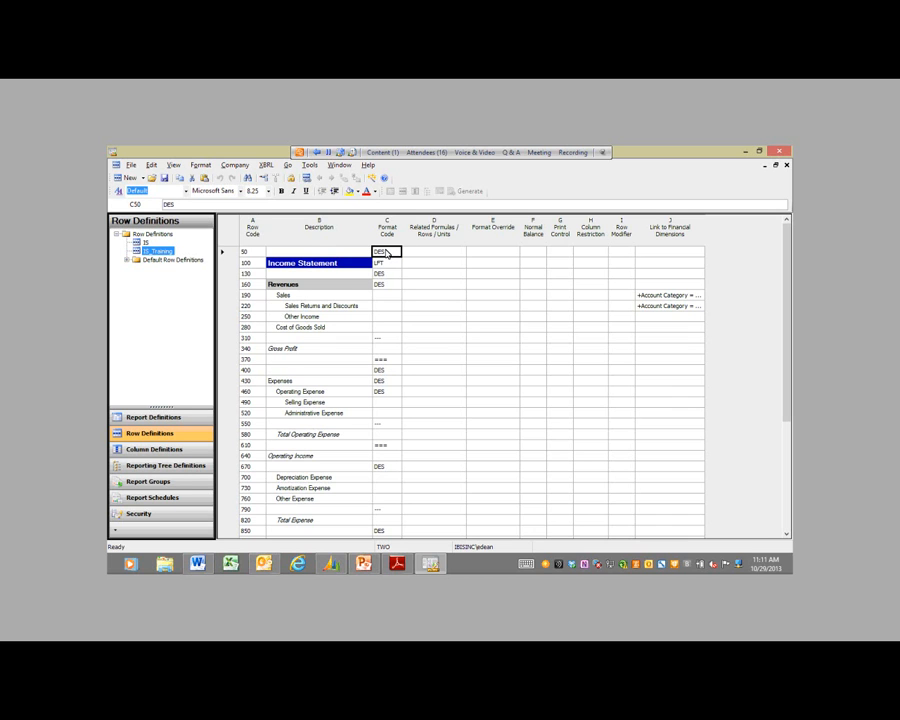
pyautogui.click(369, 262)
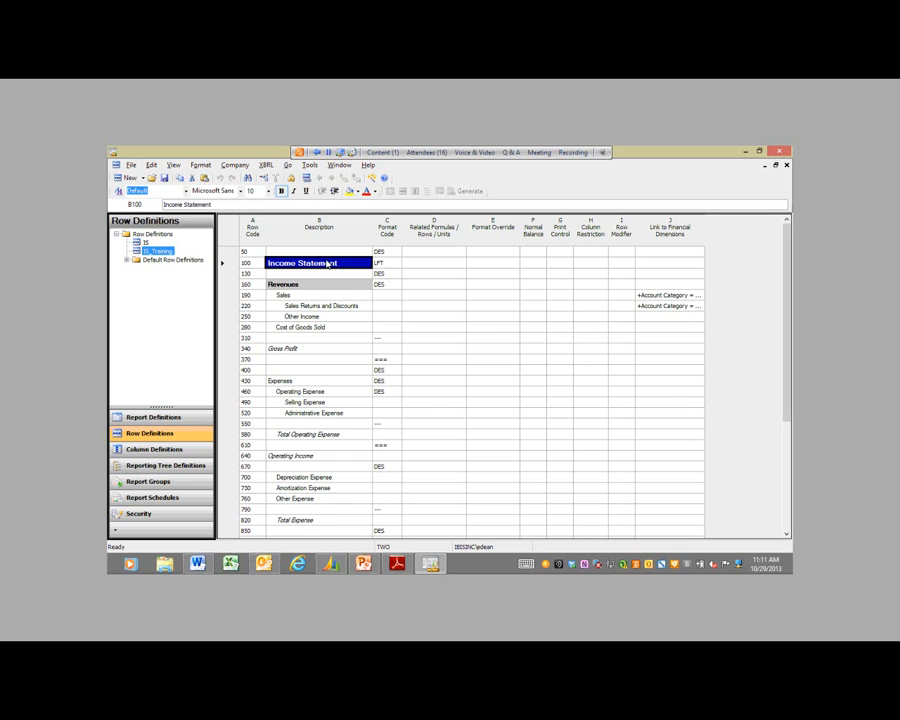
pyautogui.click(383, 264)
pyautogui.doubleClick(383, 268)
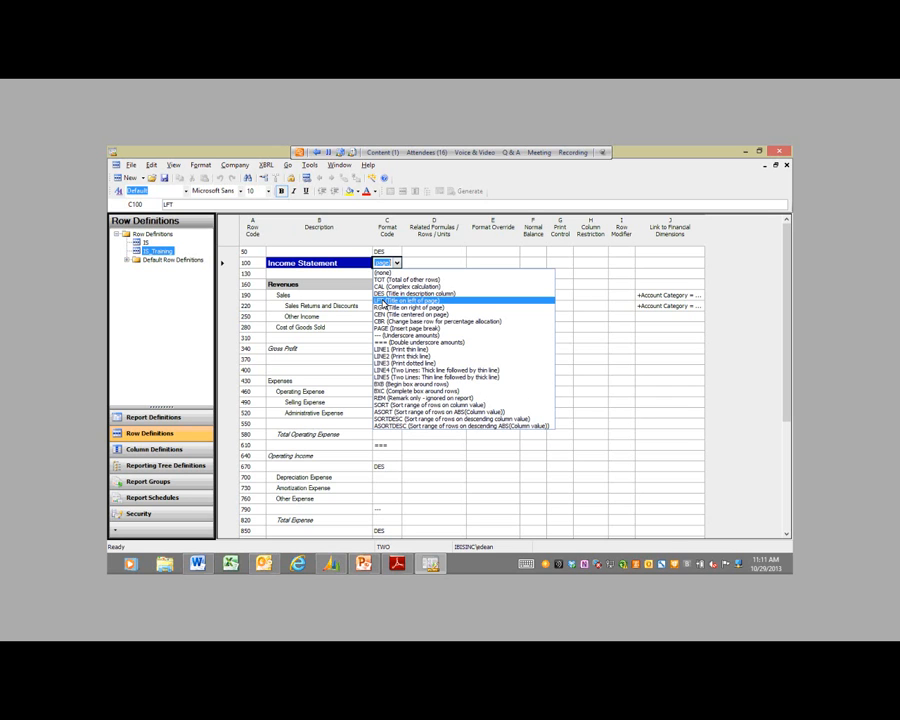
pyautogui.click(382, 300)
pyautogui.click(341, 287)
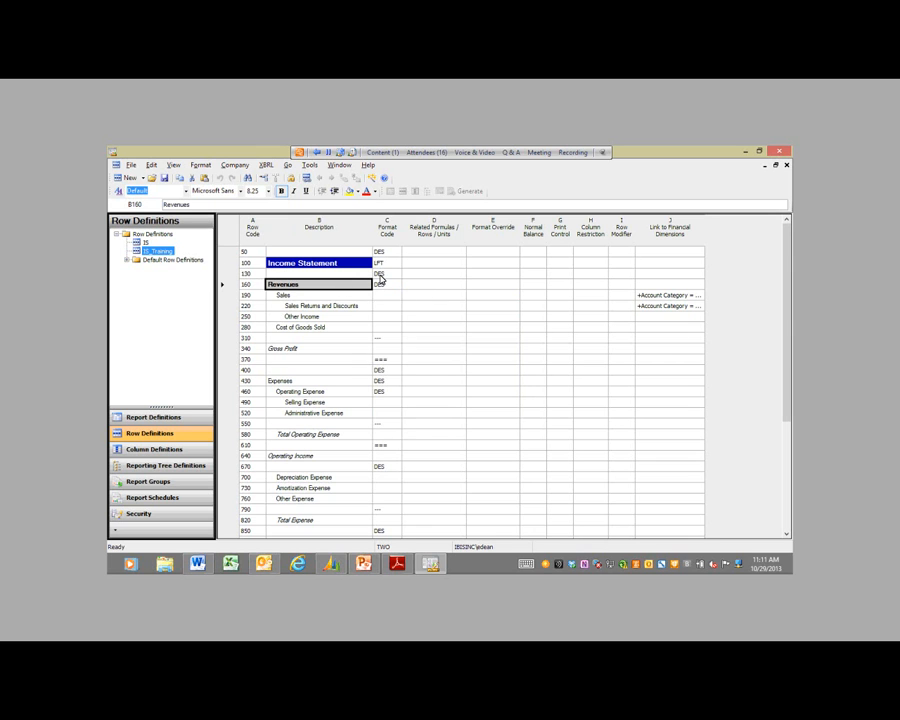
# Step: Open the financial dimensions link of the Sales row and select its account category entry
pyautogui.click(346, 297)
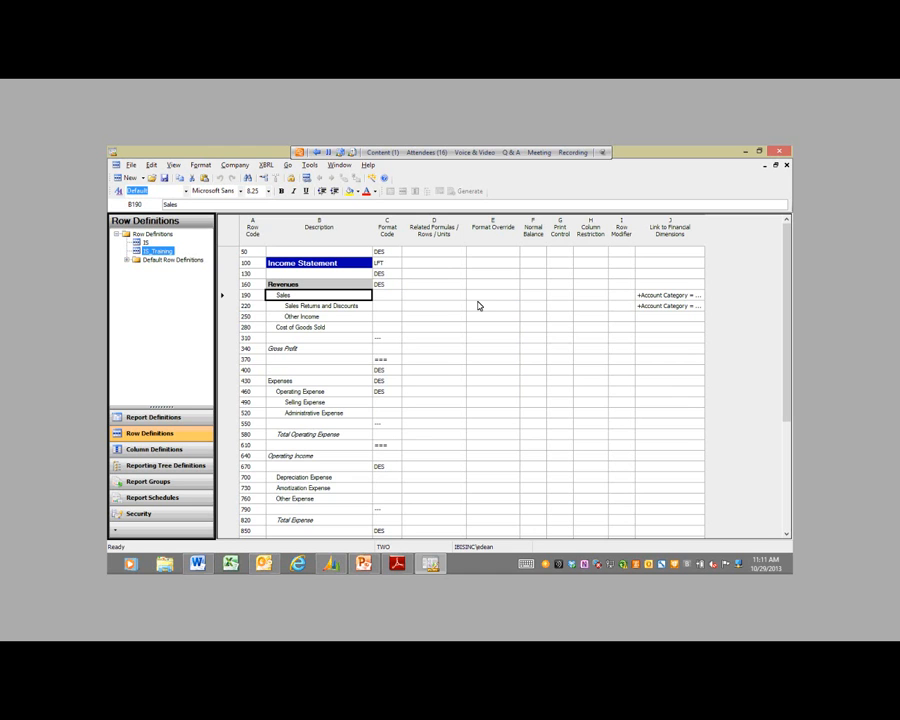
pyautogui.click(655, 296)
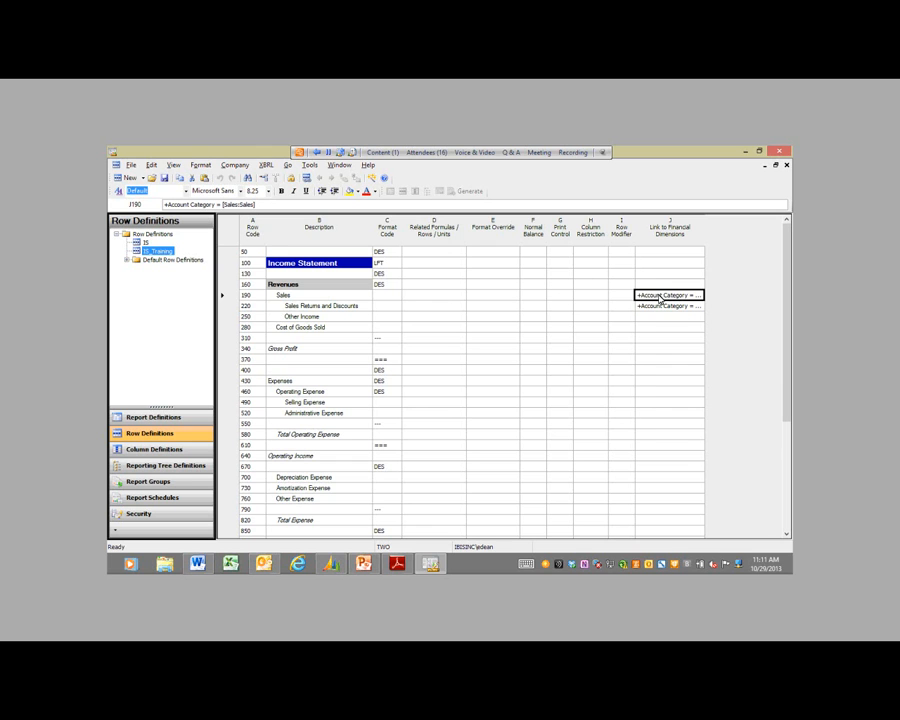
pyautogui.doubleClick(659, 298)
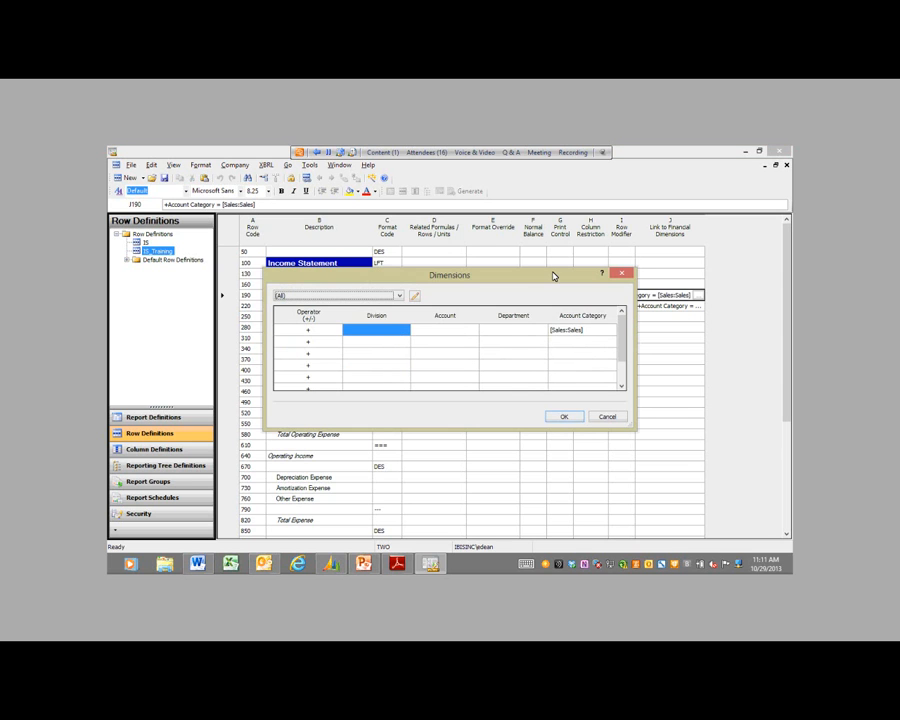
pyautogui.moveTo(538, 277); pyautogui.dragTo(537, 350)
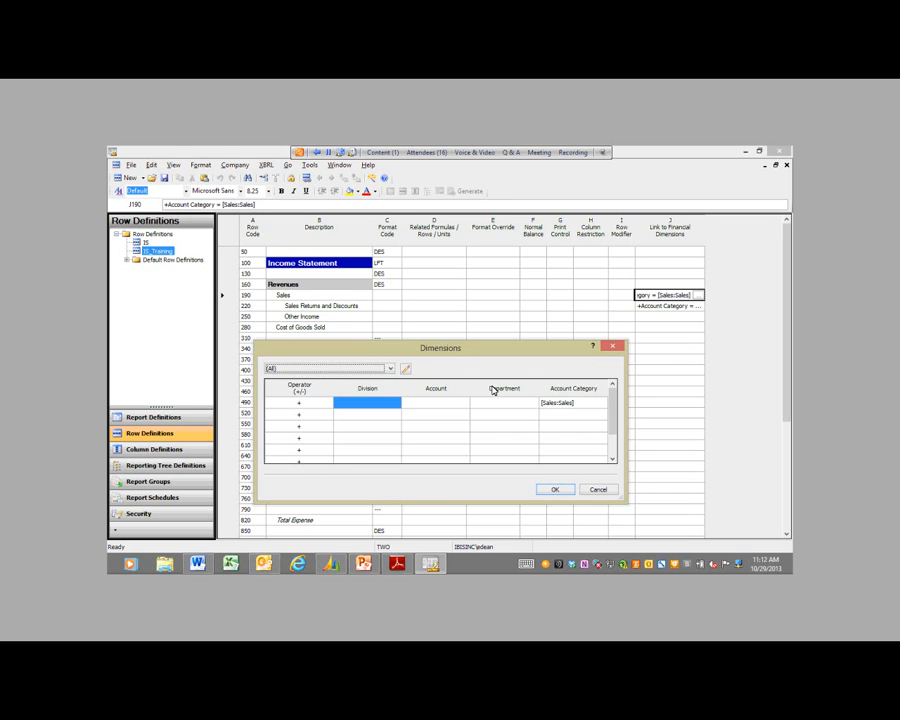
pyautogui.click(558, 404)
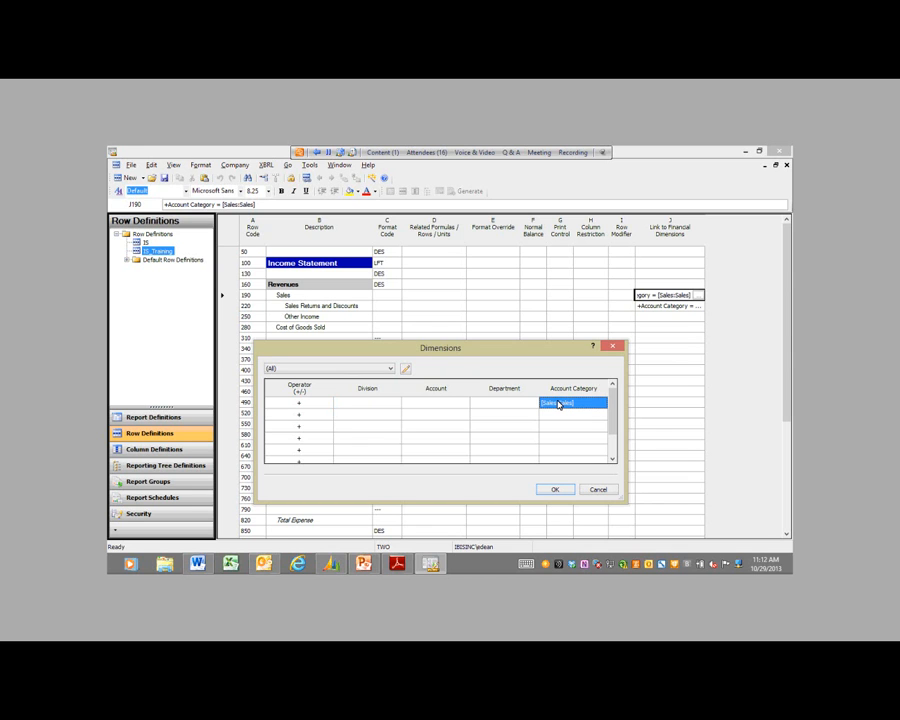
# Step: Clear the end of the Sales row's account category range, pick Sales for it again, and accept the dimensions
pyautogui.doubleClick(558, 404)
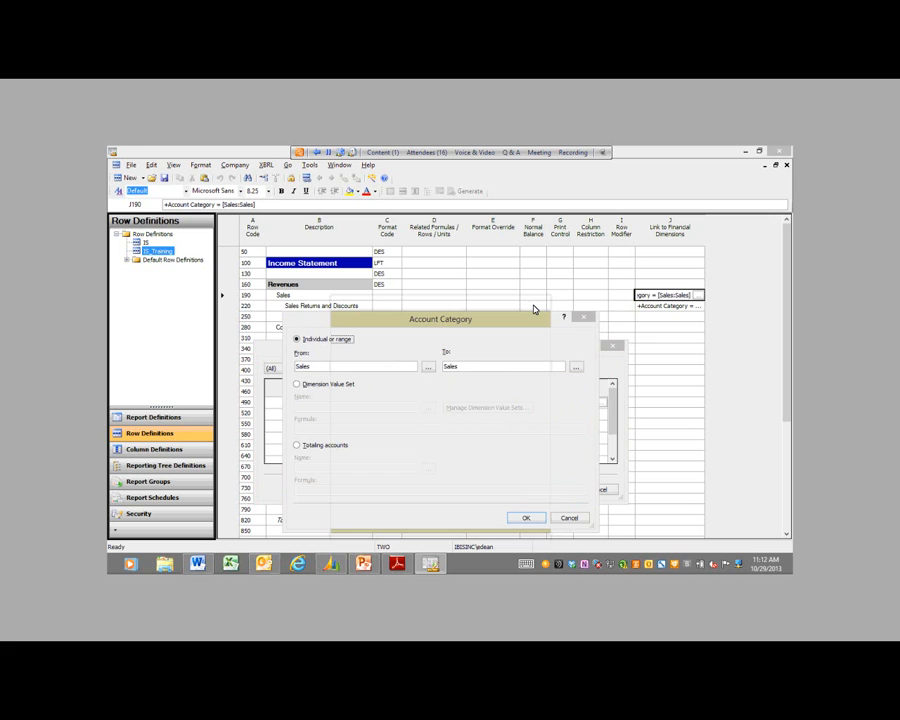
pyautogui.moveTo(466, 368); pyautogui.dragTo(444, 367)
pyautogui.press('BackSpace')
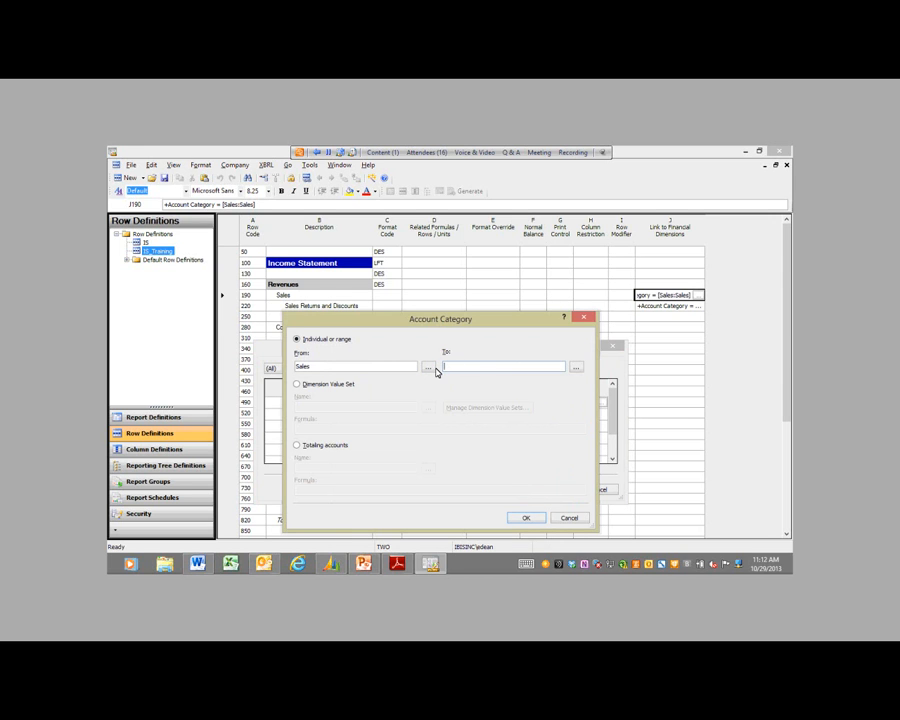
pyautogui.click(402, 368)
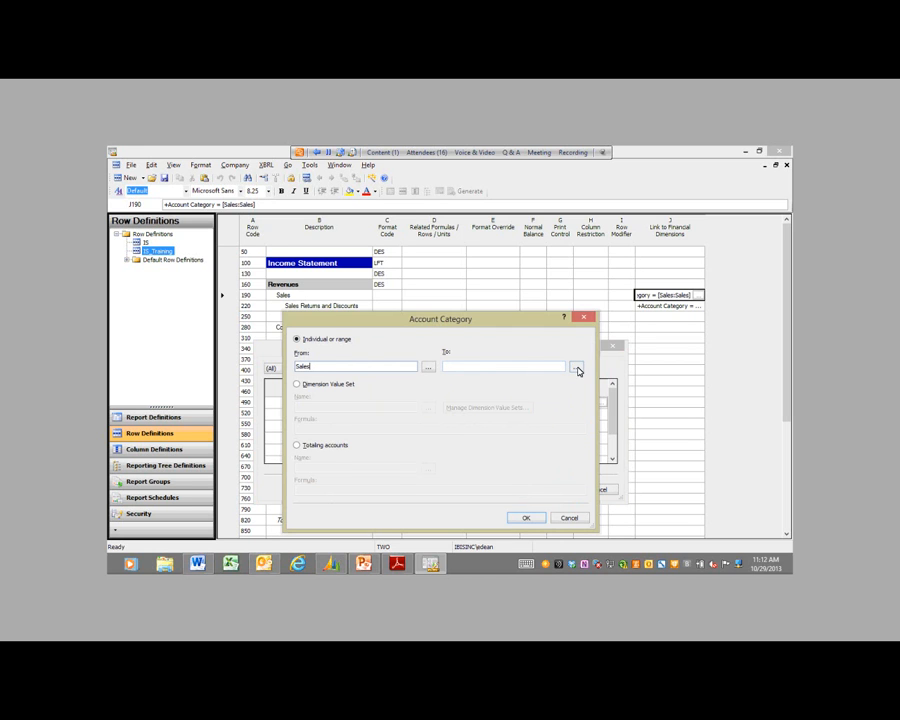
pyautogui.click(577, 369)
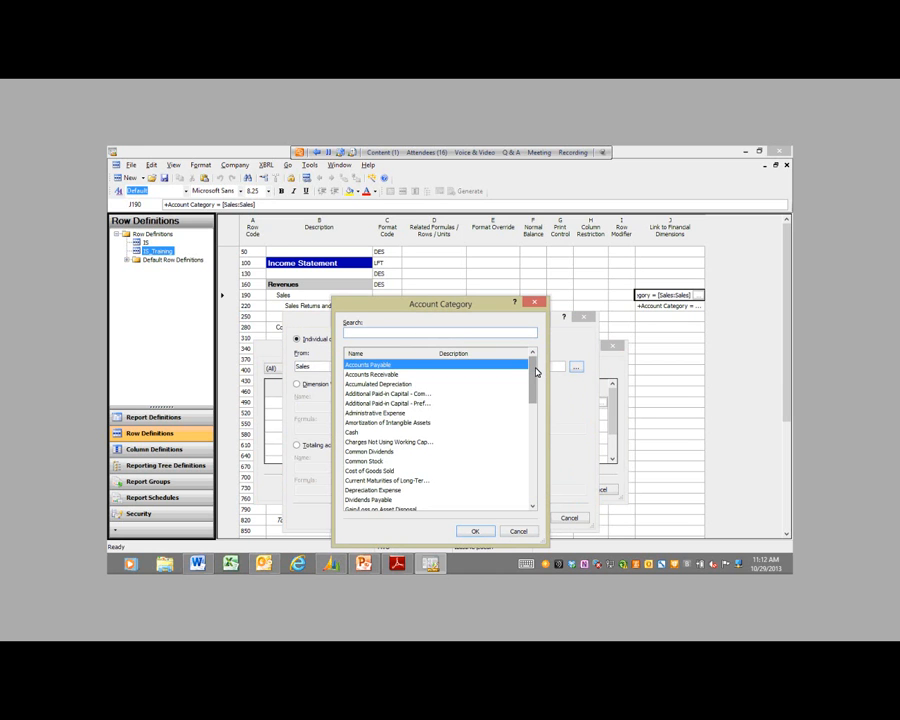
pyautogui.moveTo(535, 378); pyautogui.dragTo(533, 448)
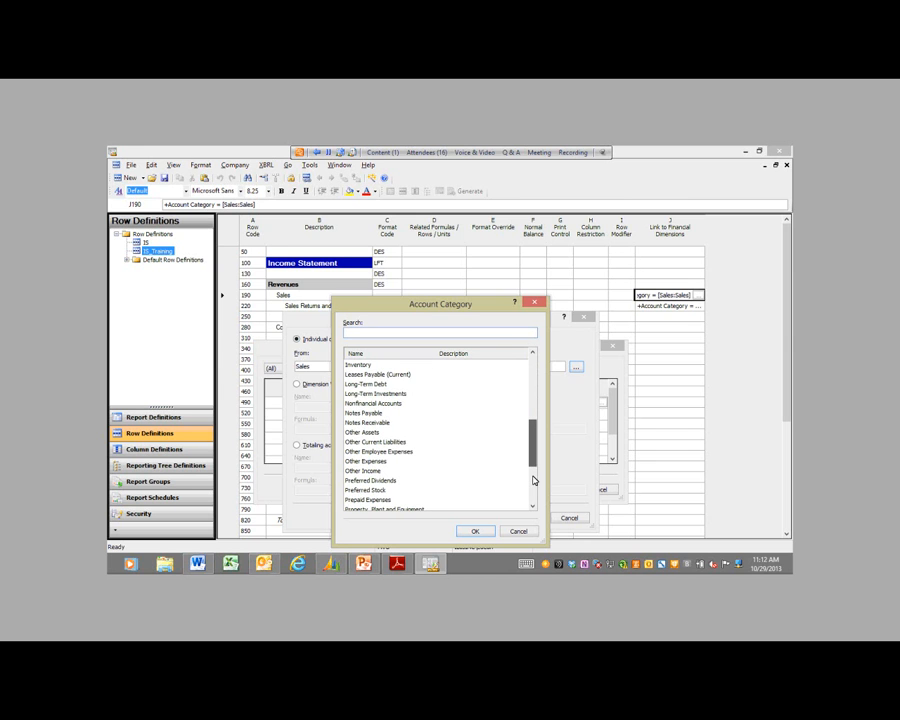
pyautogui.scroll(2, 532, 470)
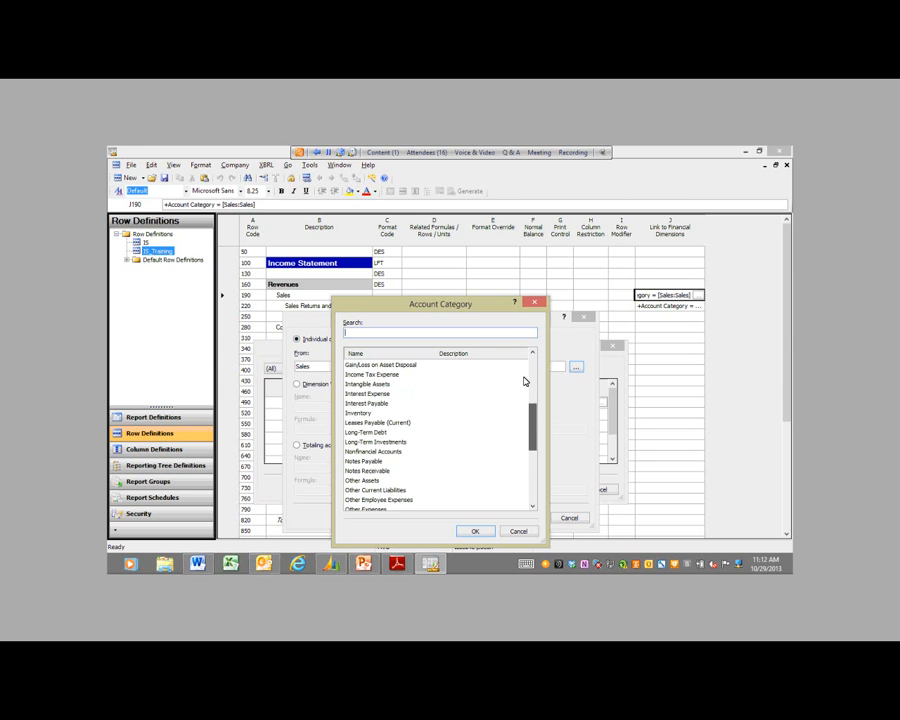
pyautogui.scroll(5, 524, 381)
pyautogui.scroll(-10, 524, 381)
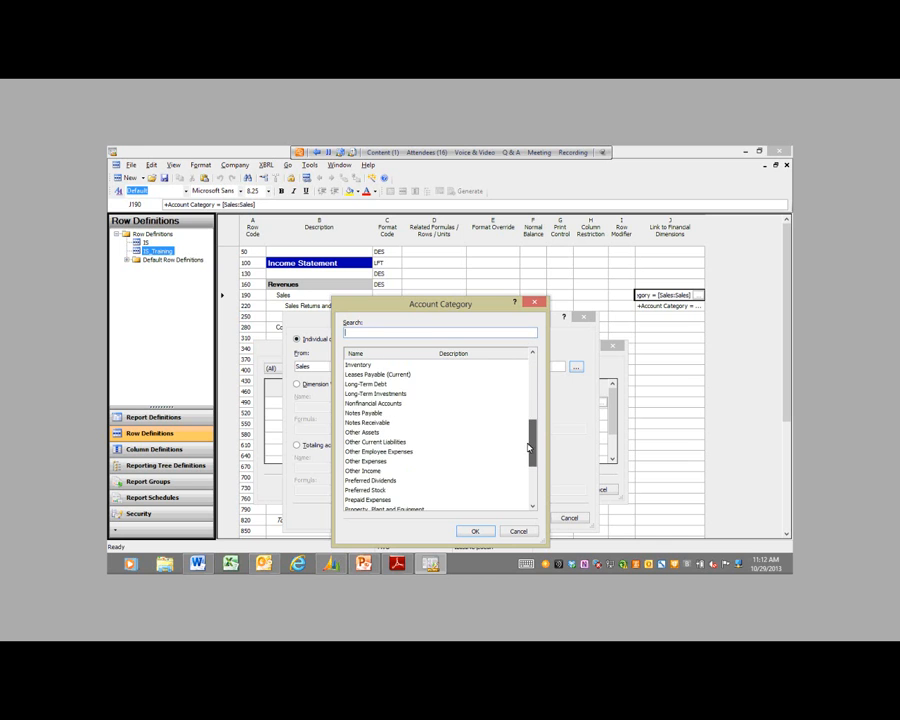
pyautogui.click(352, 422)
pyautogui.click(475, 531)
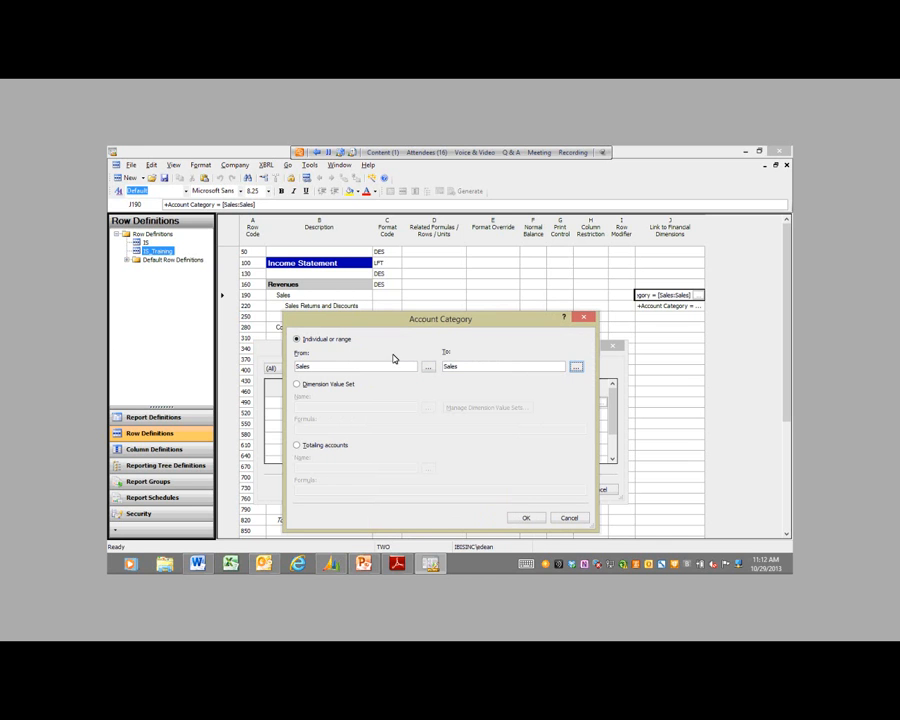
pyautogui.click(528, 521)
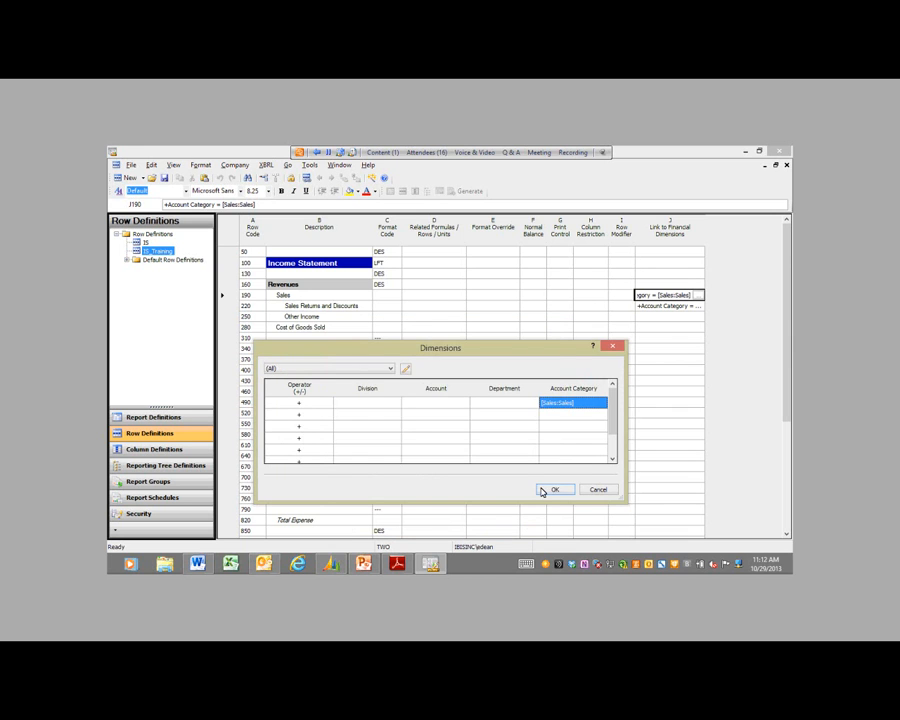
pyautogui.click(545, 488)
# Step: Link the Other Income row to the Other Income account category
pyautogui.click(650, 307)
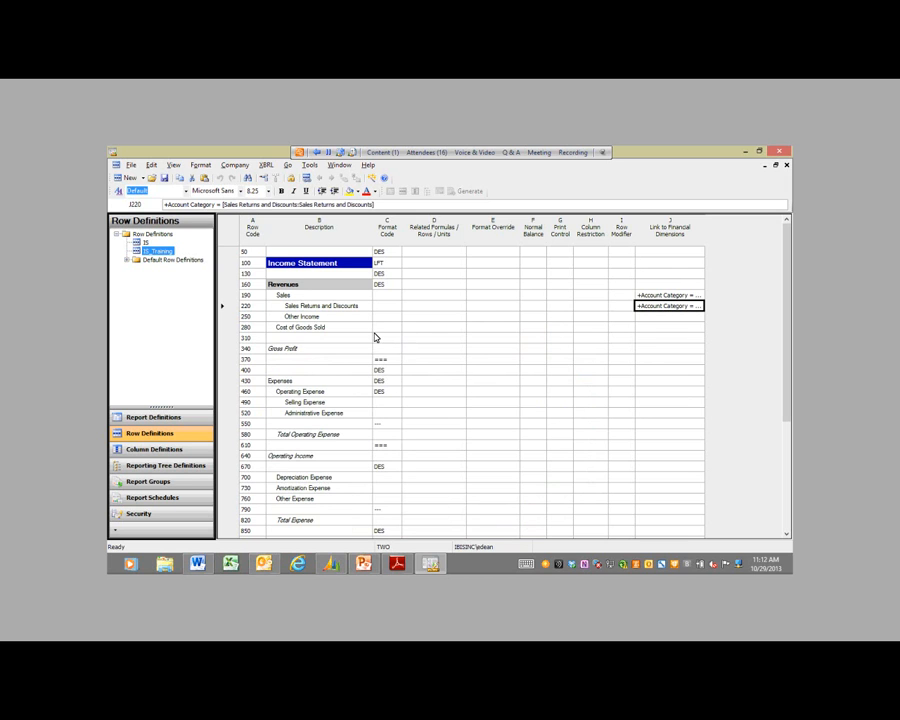
pyautogui.click(646, 317)
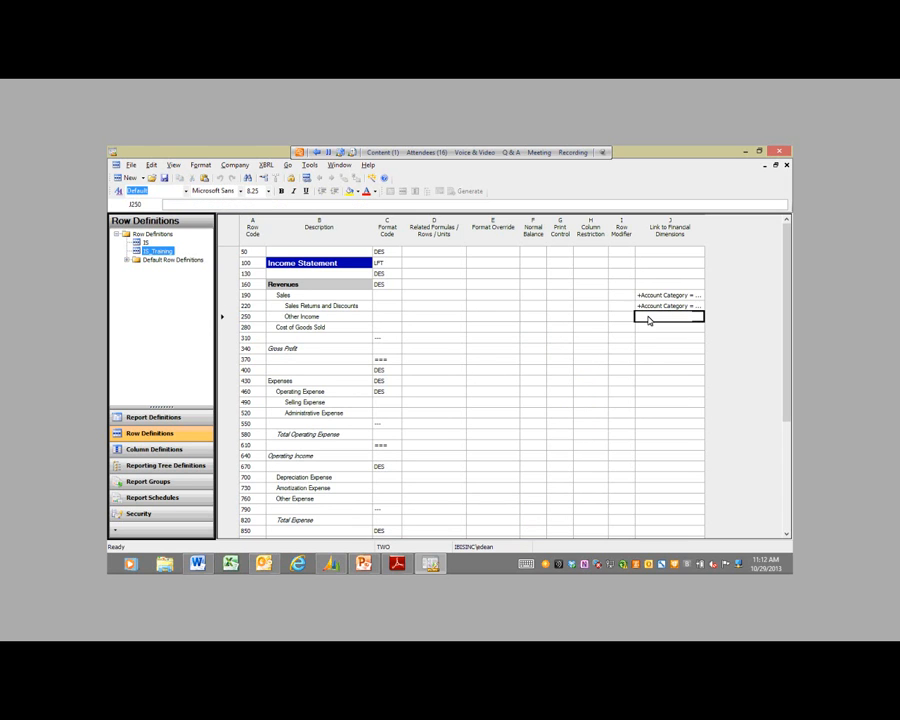
pyautogui.doubleClick(648, 320)
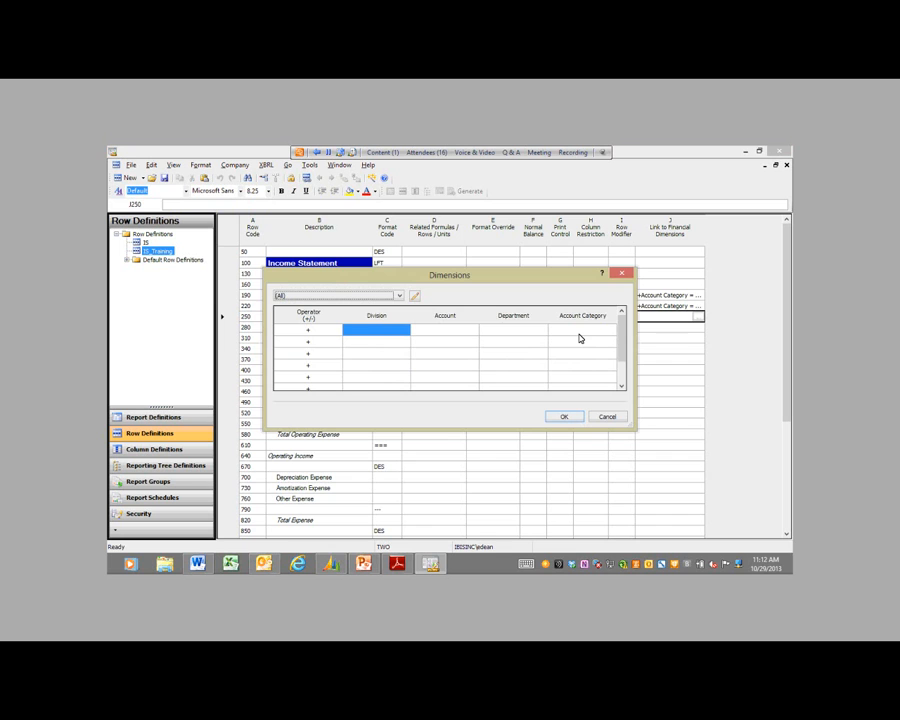
pyautogui.doubleClick(580, 338)
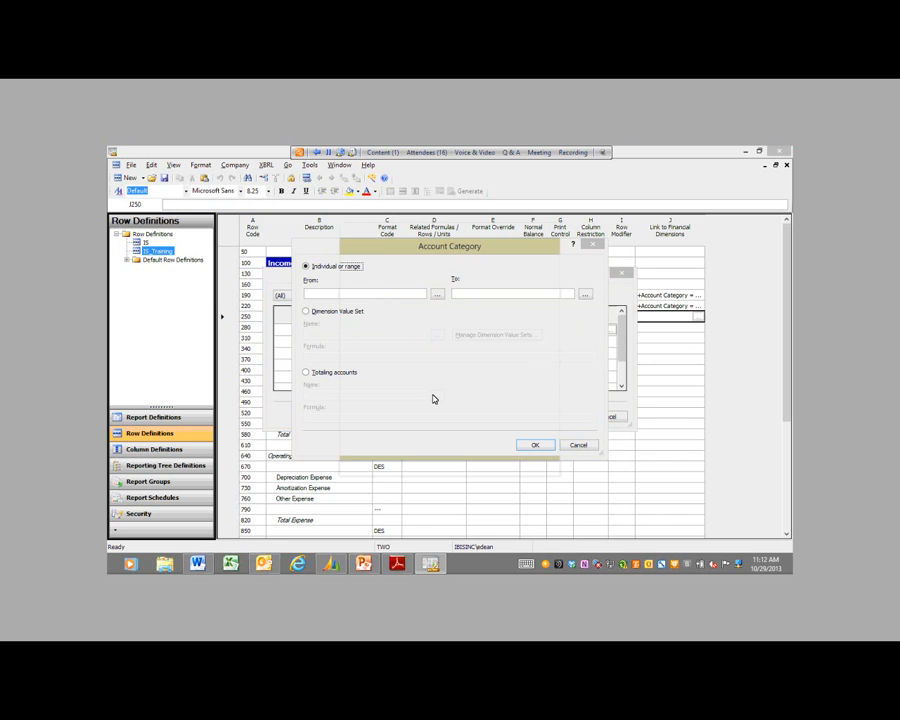
pyautogui.write('Other Income')
pyautogui.click(585, 293)
pyautogui.click(484, 458)
pyautogui.click(533, 443)
pyautogui.click(557, 417)
# Step: Link the Cost of Goods Sold row to the account category range from Cost of Goods Sold to Cost of Goods Sold
pyautogui.click(653, 329)
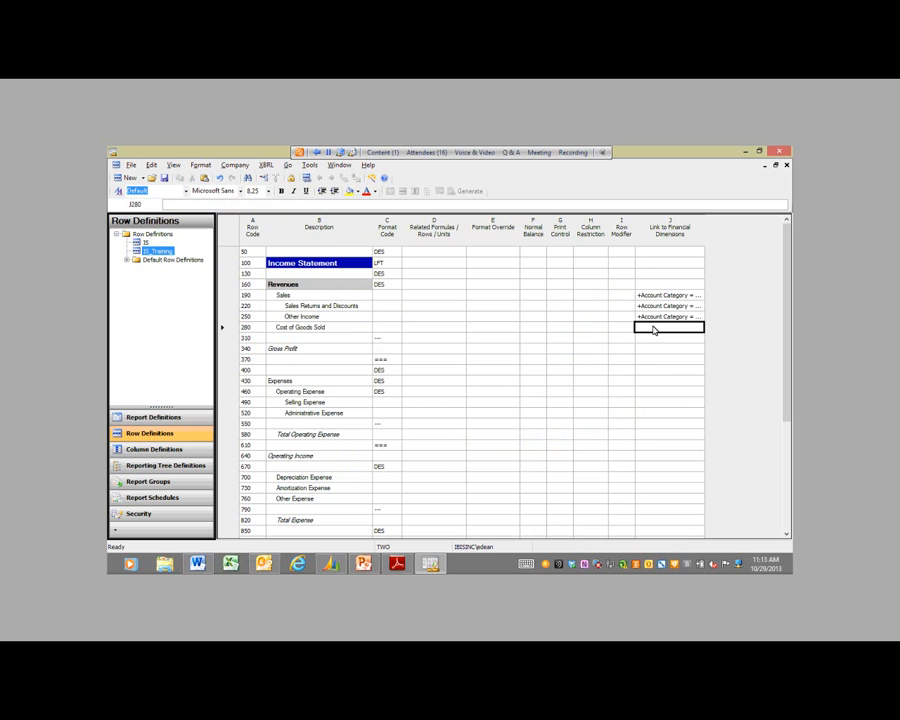
pyautogui.doubleClick(653, 329)
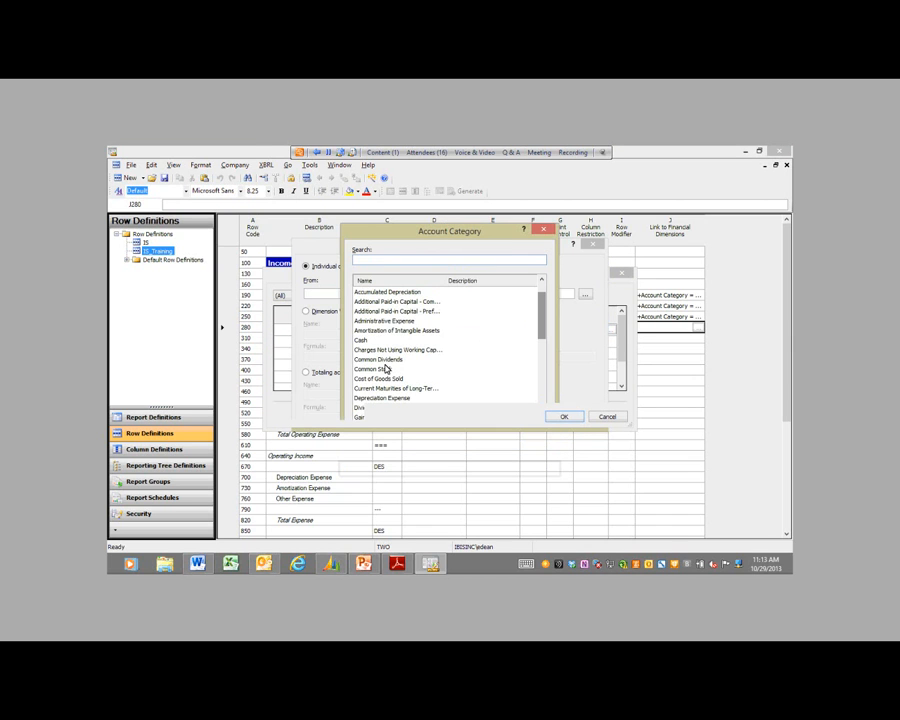
pyautogui.doubleClick(385, 378)
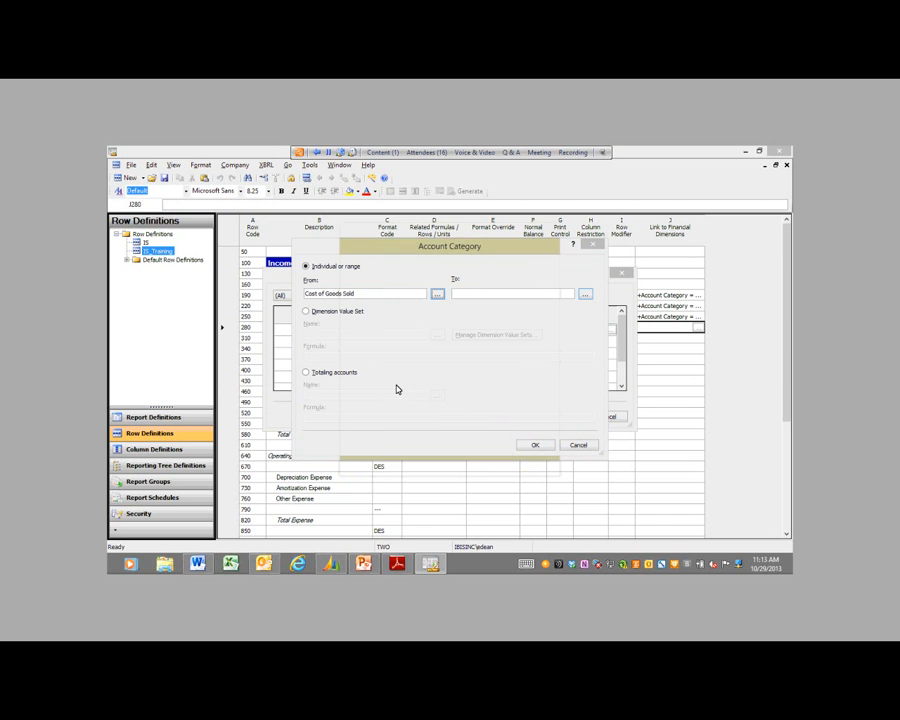
pyautogui.click(585, 293)
pyautogui.doubleClick(390, 380)
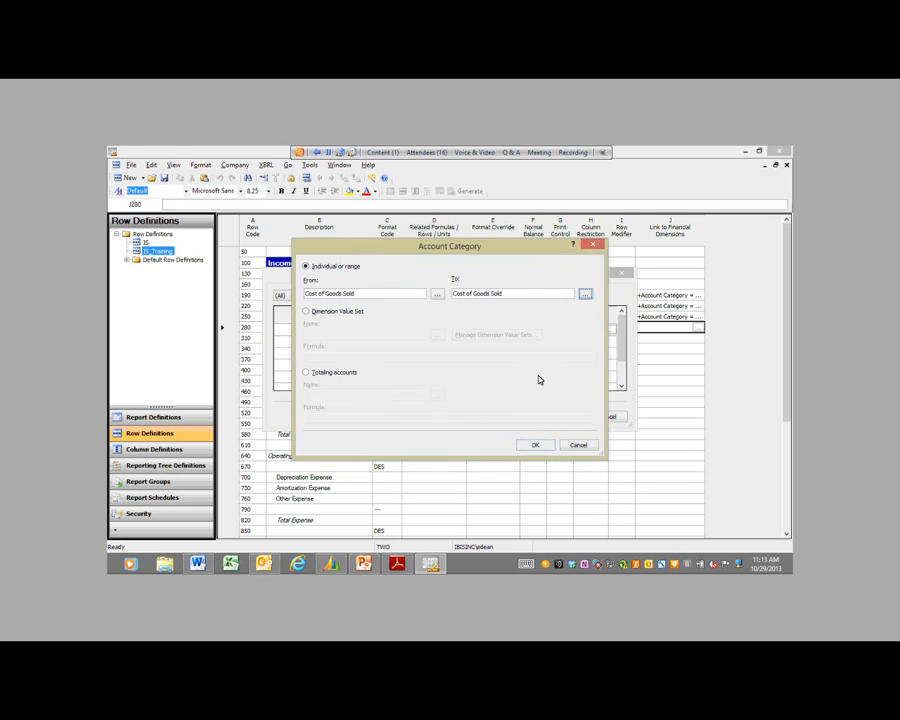
pyautogui.click(535, 444)
pyautogui.click(565, 417)
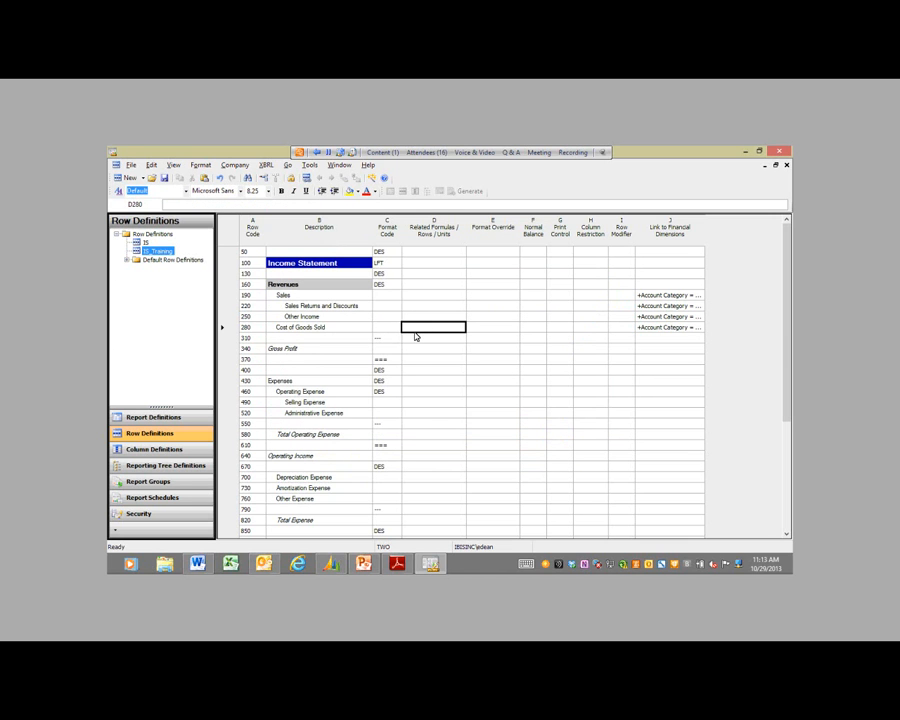
# Step: Set the normal balance to C for the Sales, Sales Returns and Discounts, Other Income and Cost of Goods Sold rows
pyautogui.click(525, 298)
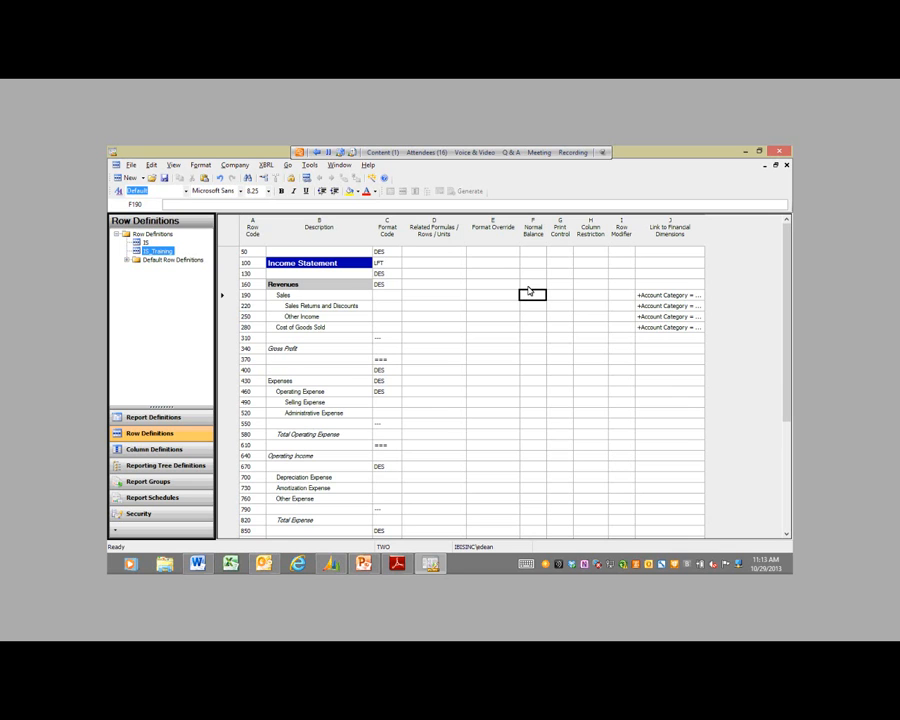
pyautogui.click(530, 295)
pyautogui.write('C')
pyautogui.press('Return')
pyautogui.write('C')
pyautogui.press('Tab')
pyautogui.click(533, 313)
pyautogui.write('C')
pyautogui.press('Tab')
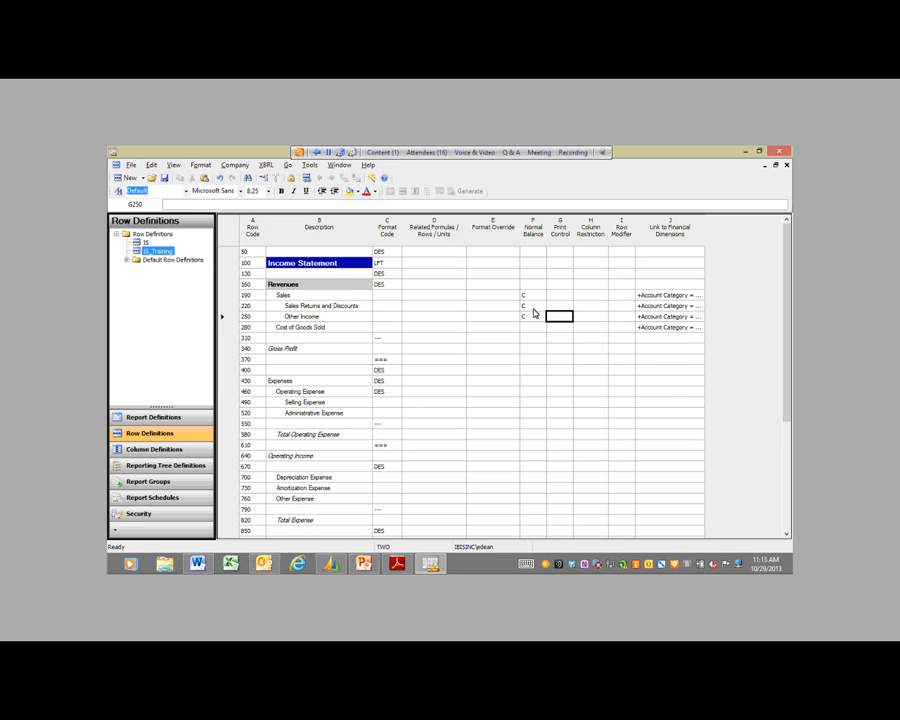
pyautogui.click(522, 328)
pyautogui.write('C')
pyautogui.press('Tab')
pyautogui.click(524, 337)
# Step: Select --- (Underscore amounts) as the format code of row 310, above Gross Profit
pyautogui.click(386, 340)
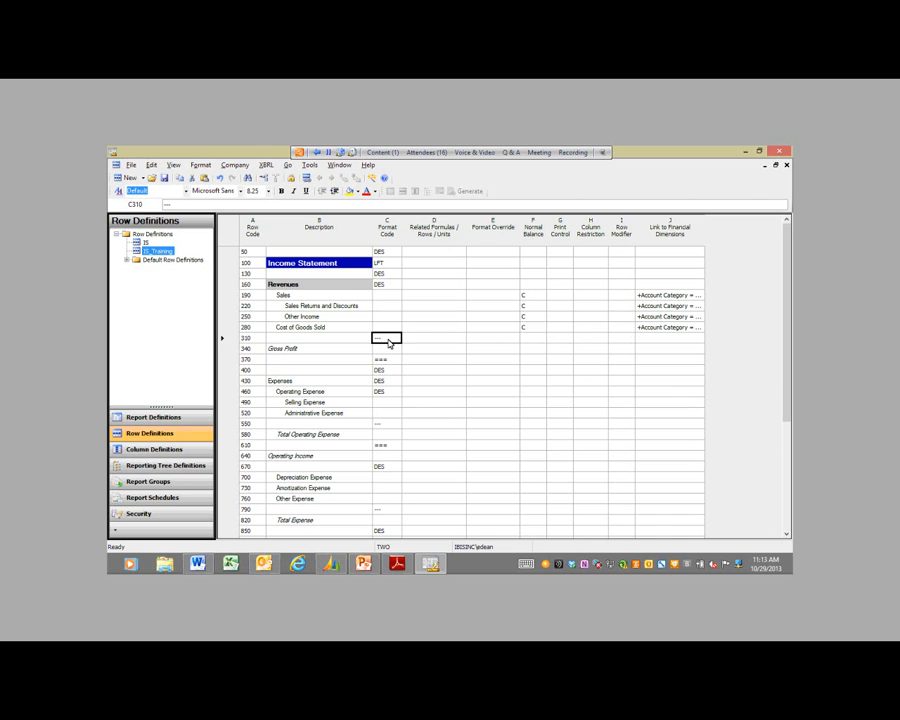
pyautogui.click(389, 341)
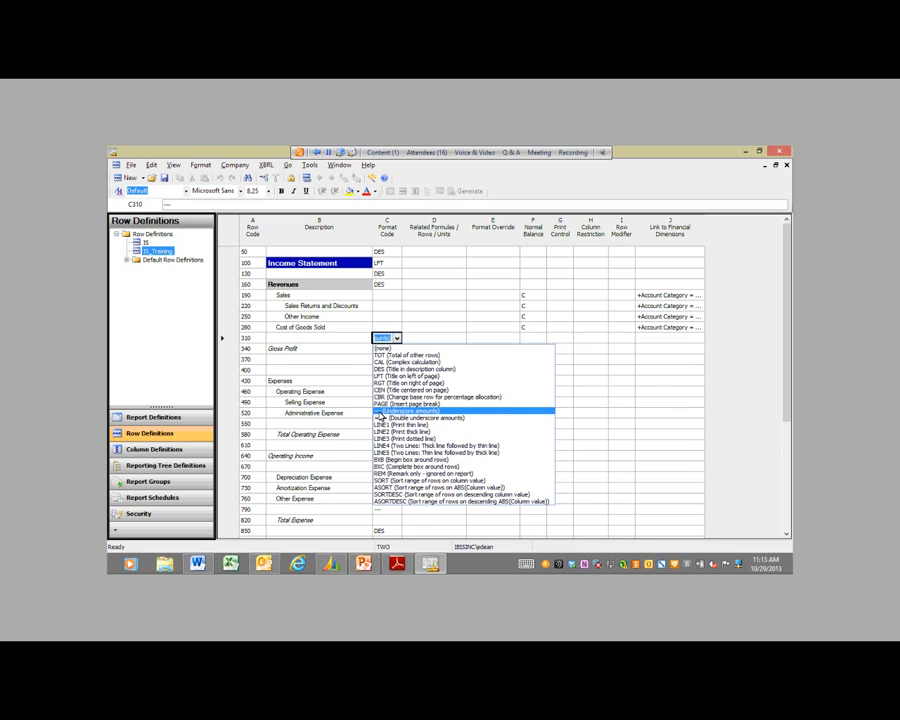
pyautogui.click(378, 412)
pyautogui.press('Down')
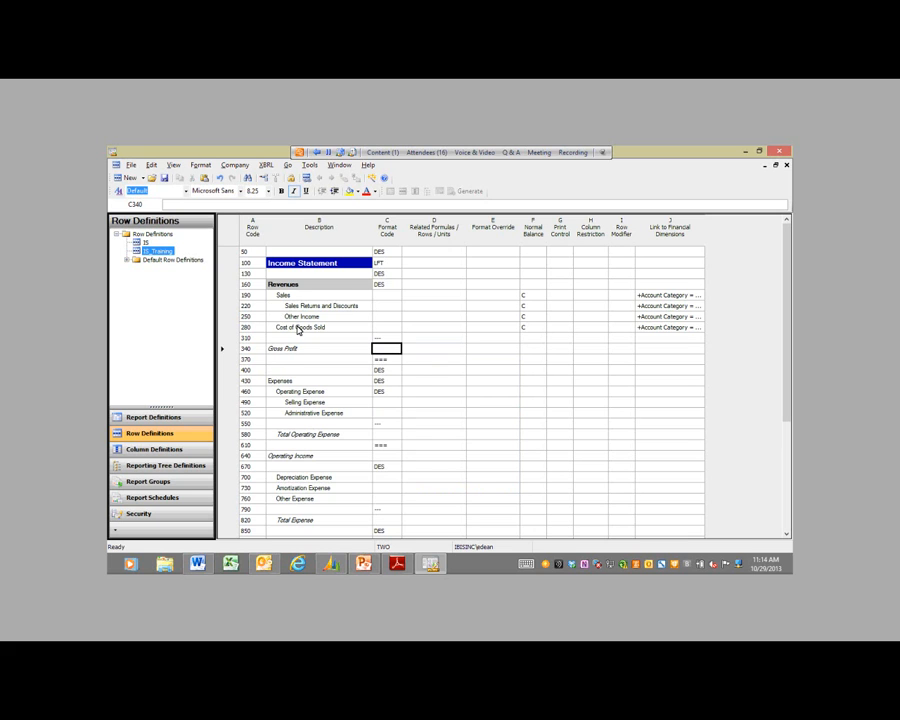
# Step: Set the Gross Profit row's format code to TOT (Total of other rows) with the related rows 190:280
pyautogui.click(389, 350)
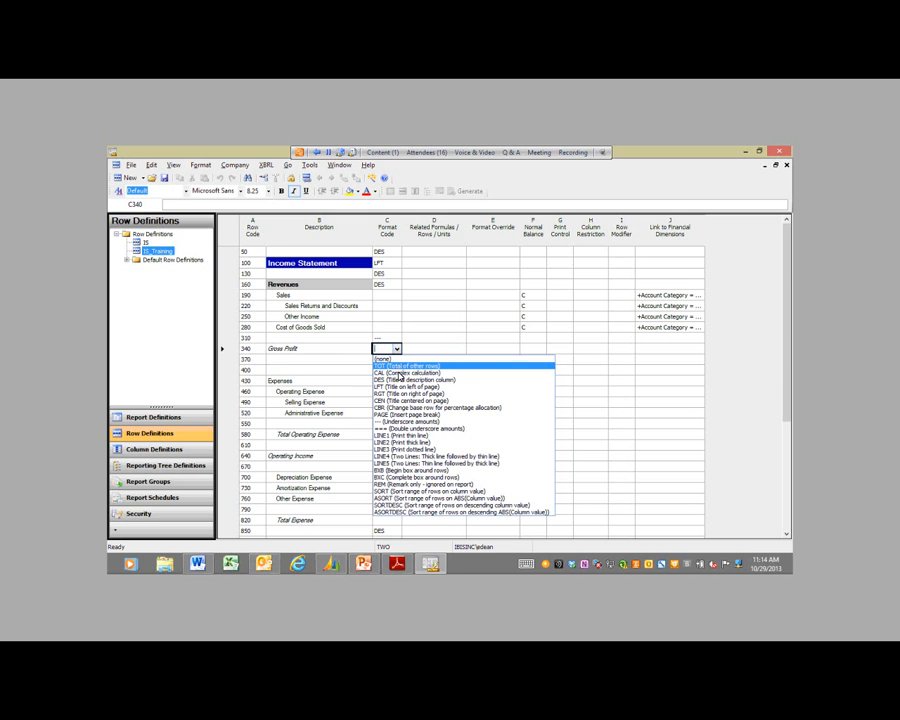
pyautogui.click(402, 366)
pyautogui.click(430, 350)
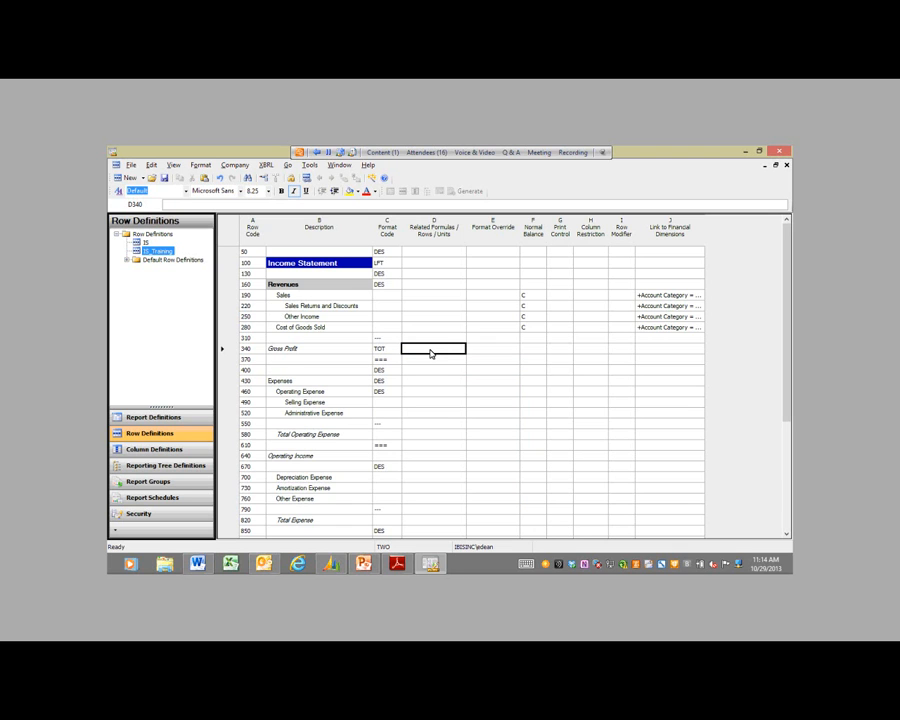
pyautogui.click(252, 295)
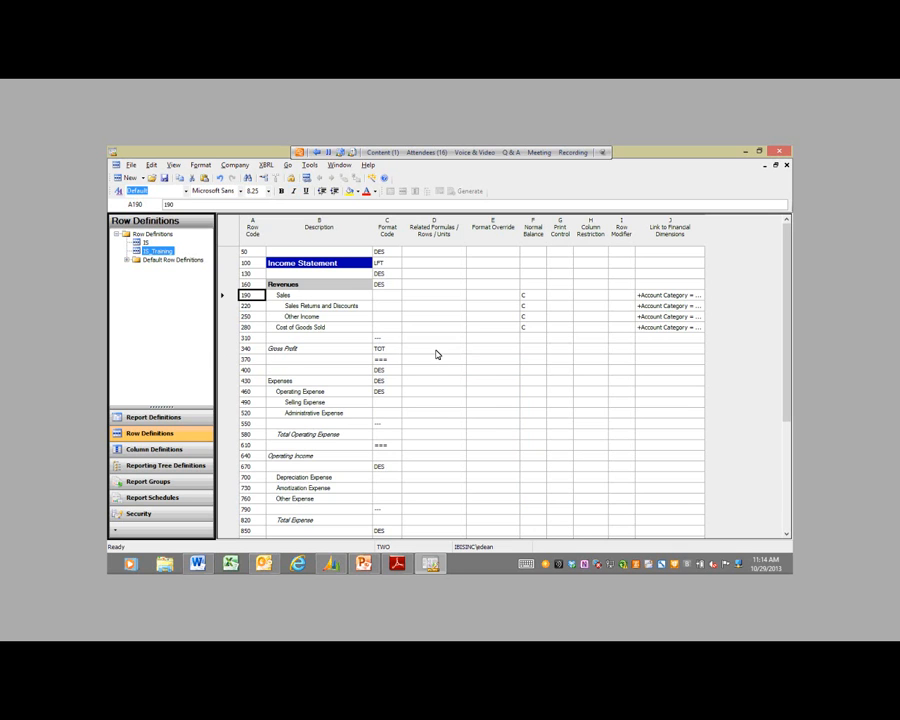
pyautogui.click(436, 350)
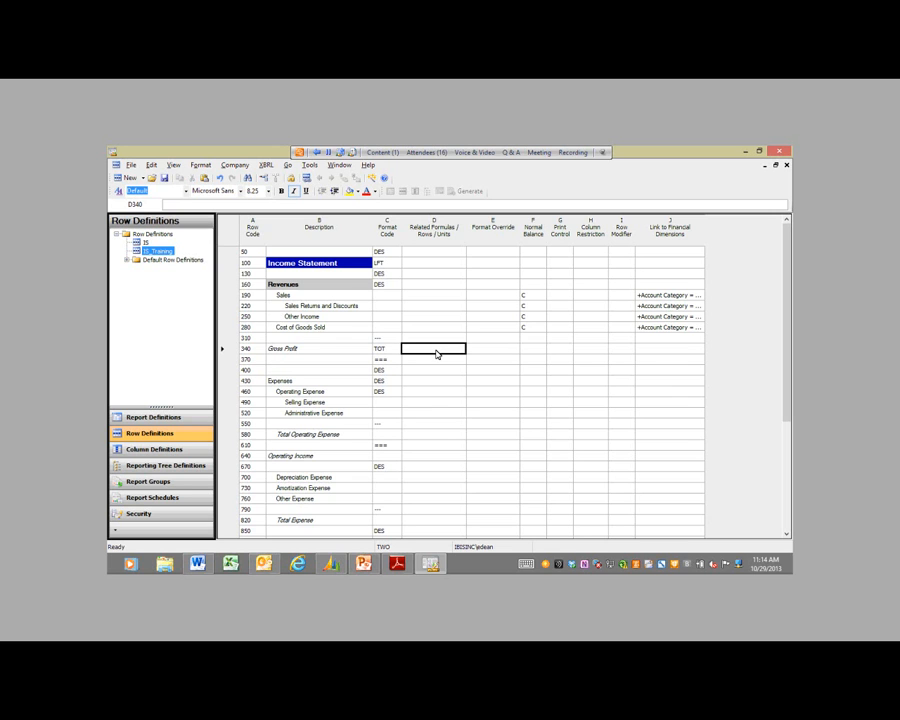
pyautogui.write('190:280')
pyautogui.press('Tab')
pyautogui.click(412, 361)
pyautogui.click(421, 372)
# Step: Link the Selling Expense row to the account category range from Selling Expense to Selling Expense
pyautogui.click(410, 403)
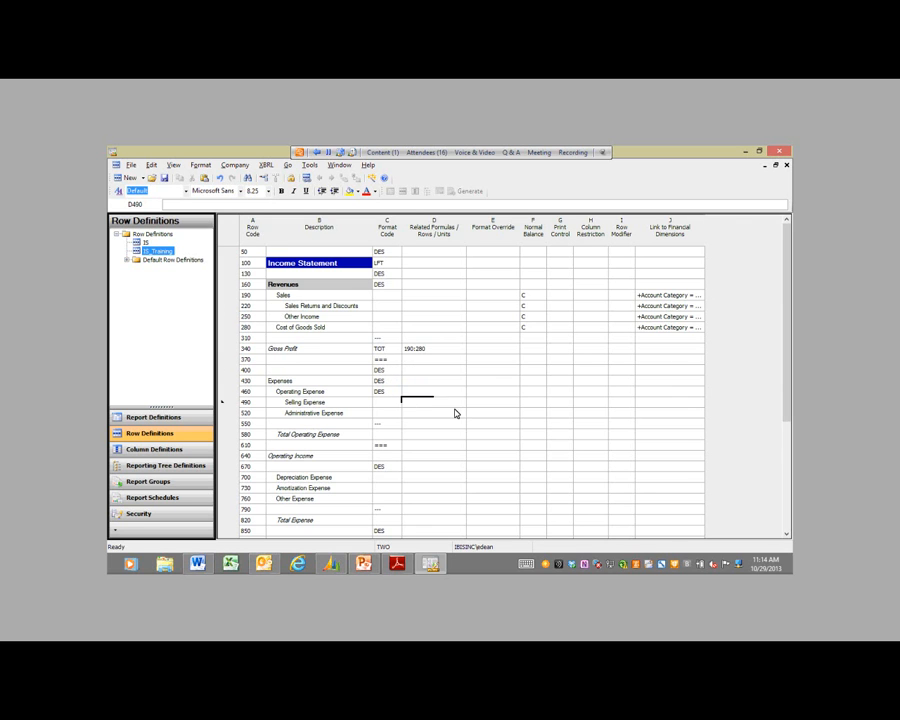
pyautogui.doubleClick(655, 406)
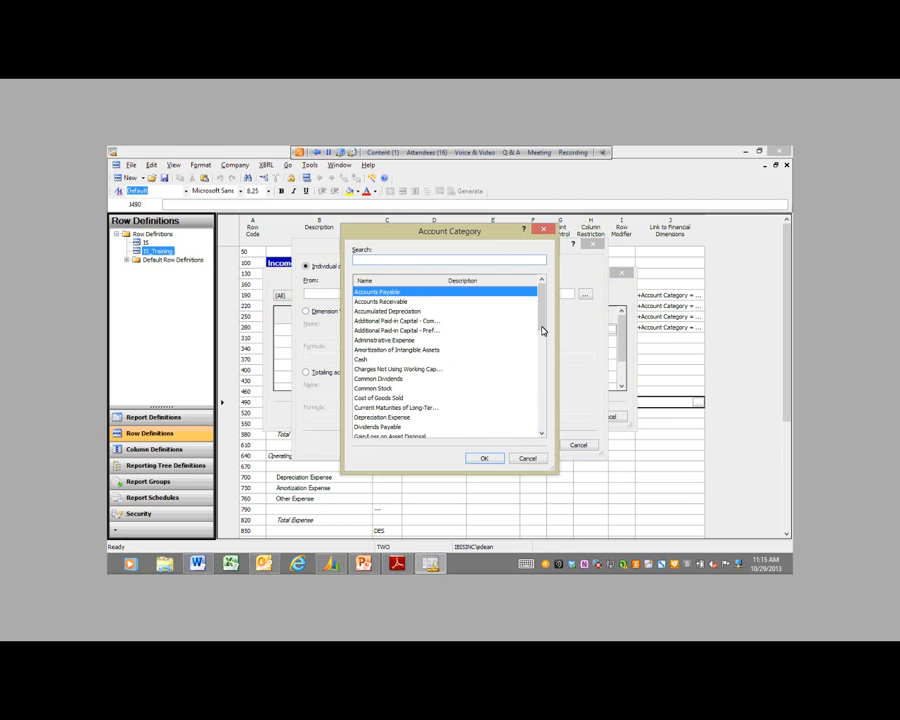
pyautogui.scroll(-15, 541, 339)
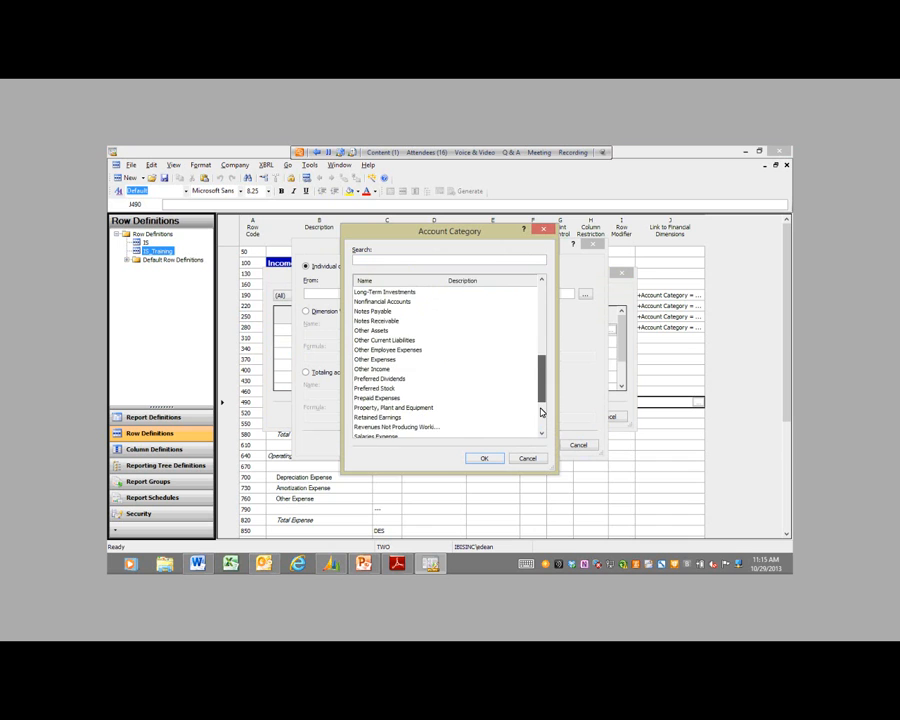
pyautogui.click(374, 388)
pyautogui.click(484, 458)
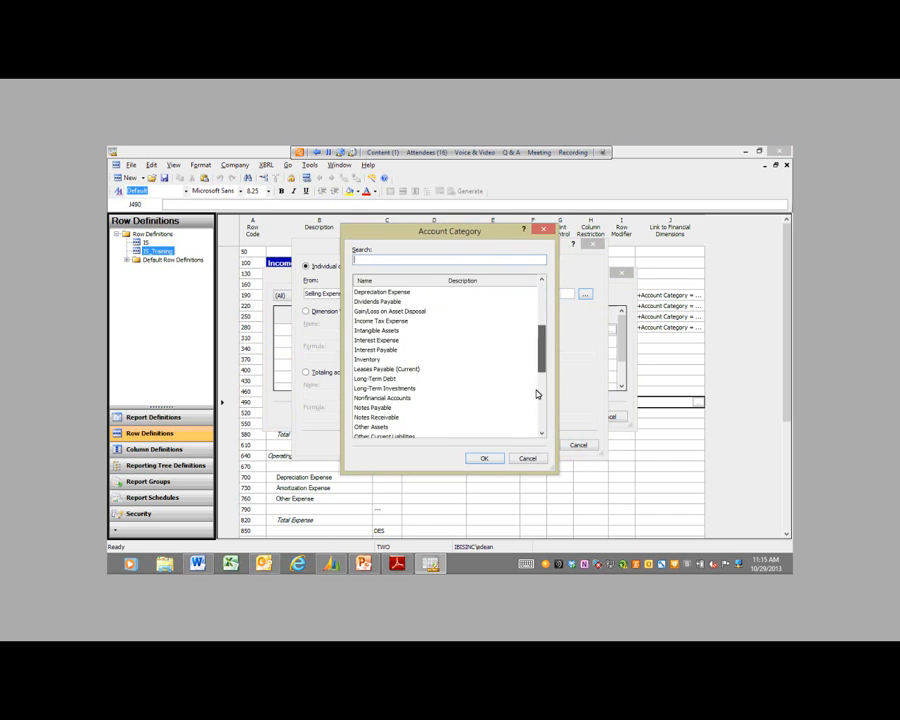
pyautogui.scroll(-10, 538, 392)
pyautogui.click(376, 398)
pyautogui.click(495, 459)
pyautogui.click(531, 446)
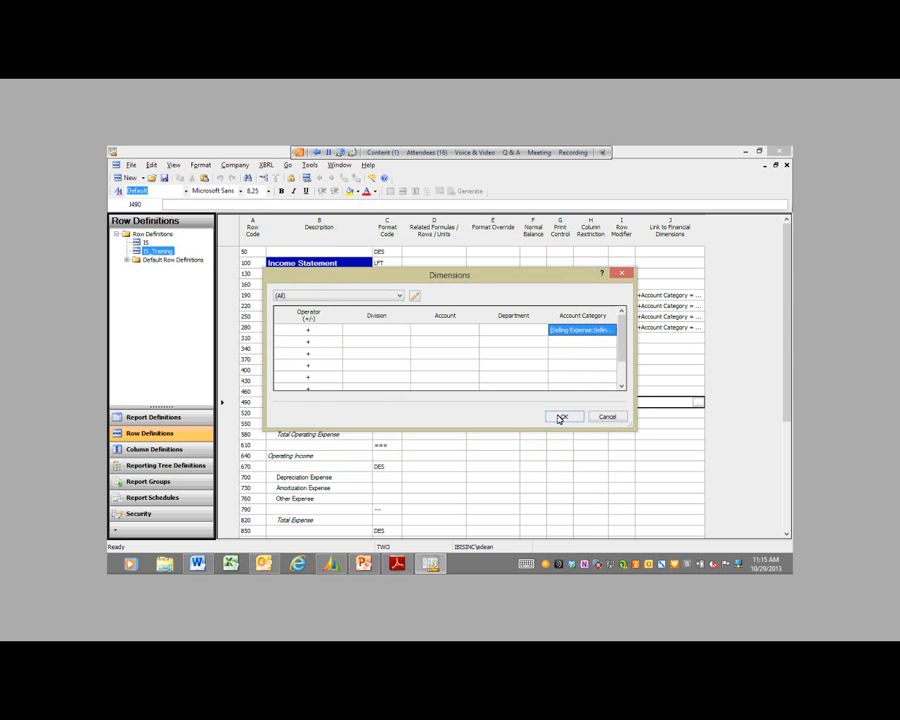
pyautogui.click(561, 417)
# Step: Link the Administrative Expense row to the account category range from Administrative Expense to Administrative Expense
pyautogui.click(648, 414)
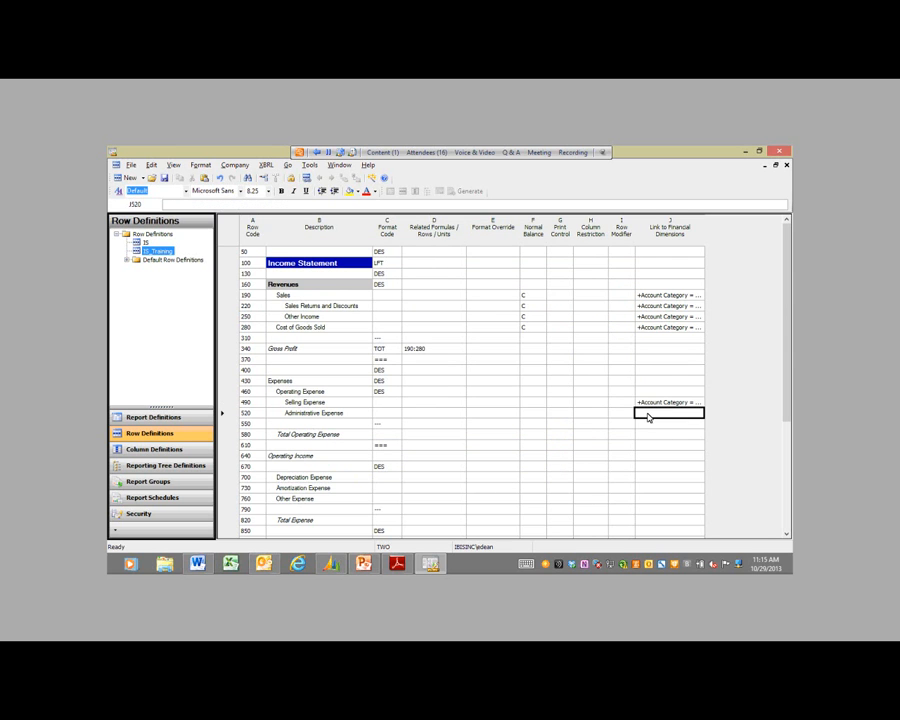
pyautogui.doubleClick(648, 414)
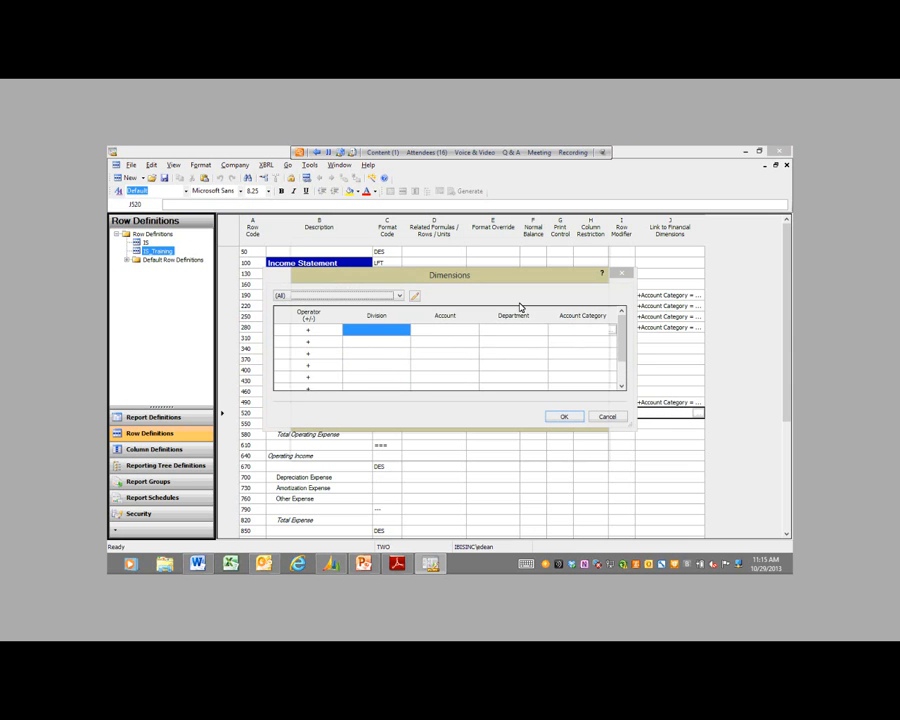
pyautogui.click(437, 294)
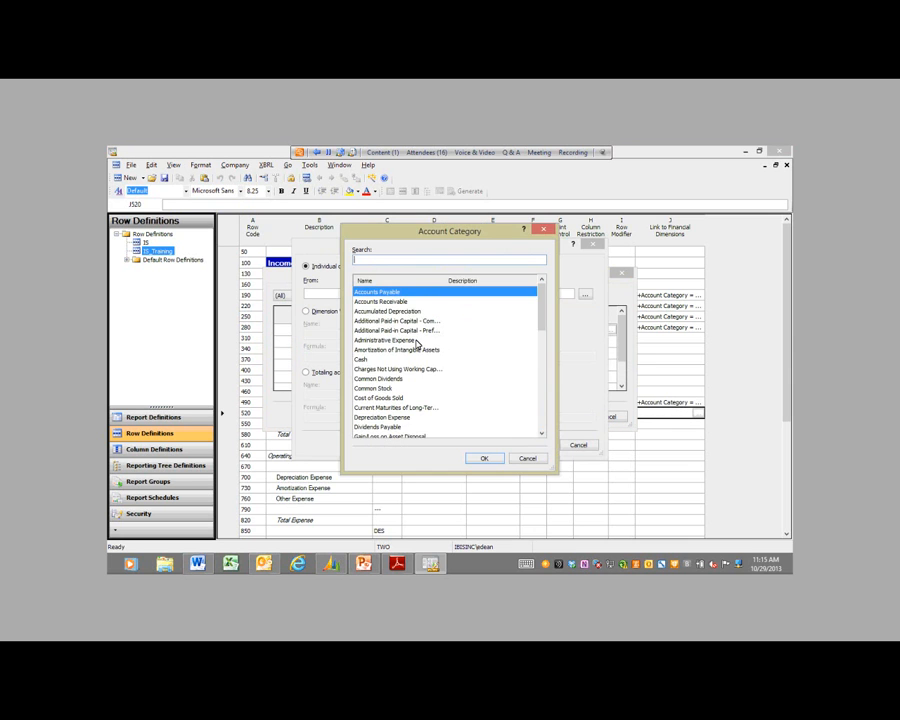
pyautogui.doubleClick(459, 339)
pyautogui.click(585, 294)
pyautogui.click(420, 340)
pyautogui.click(484, 459)
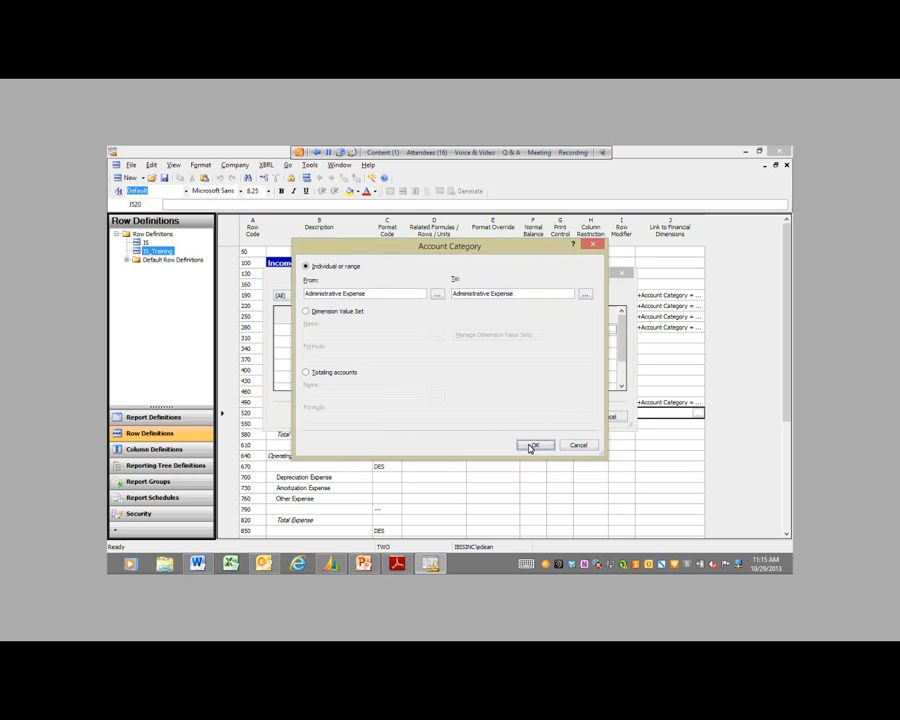
pyautogui.click(532, 443)
pyautogui.click(557, 415)
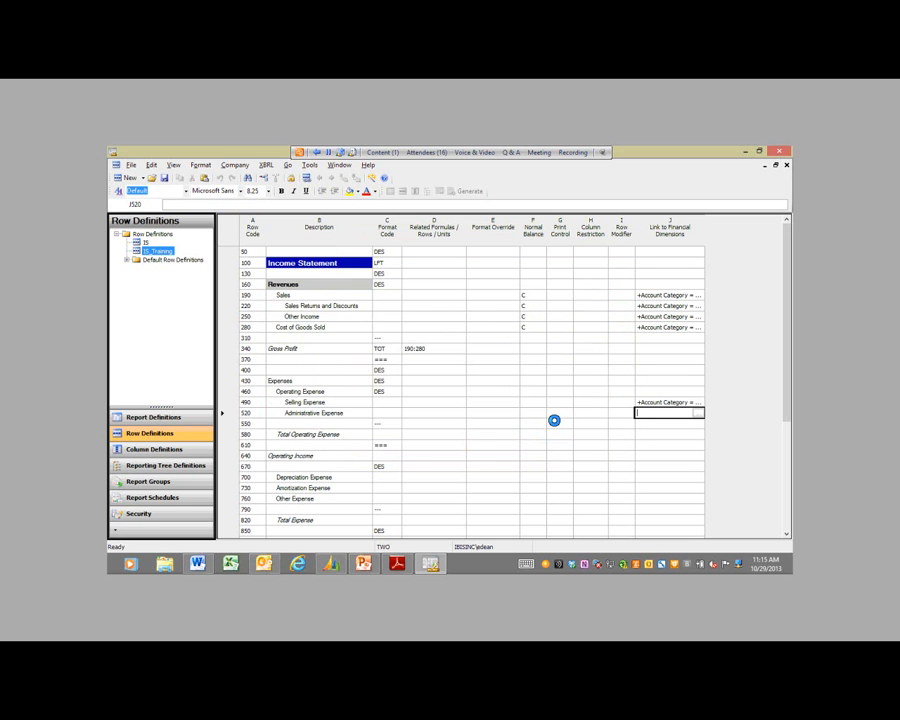
# Step: Set the Total Operating Expense row's format code to TOT with the related rows 490:520
pyautogui.click(398, 425)
pyautogui.click(398, 433)
pyautogui.scroll(-2, 456, 398)
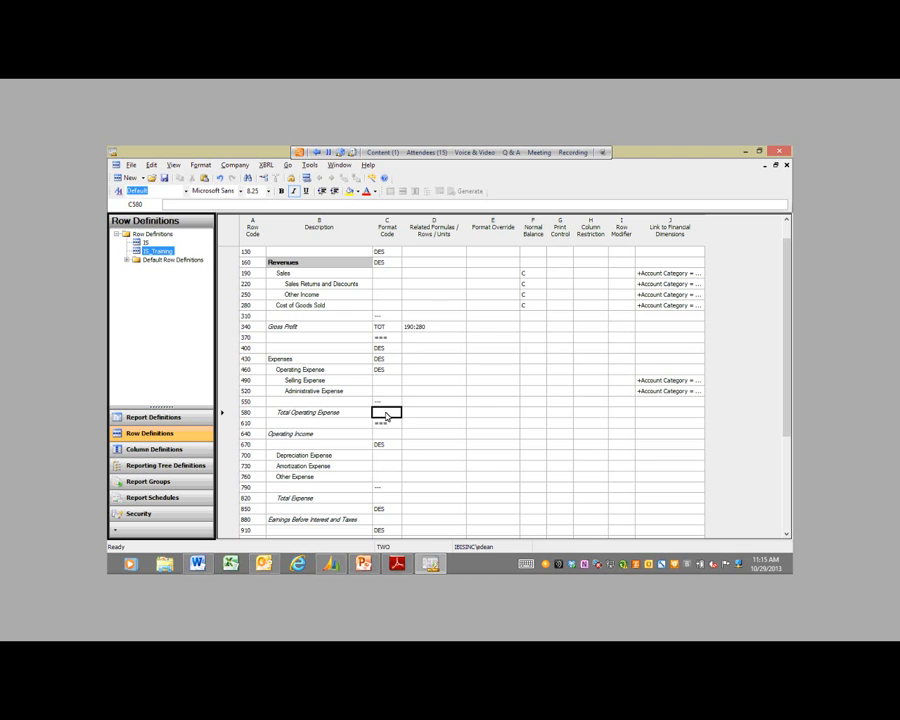
pyautogui.doubleClick(387, 415)
pyautogui.click(390, 257)
pyautogui.click(430, 414)
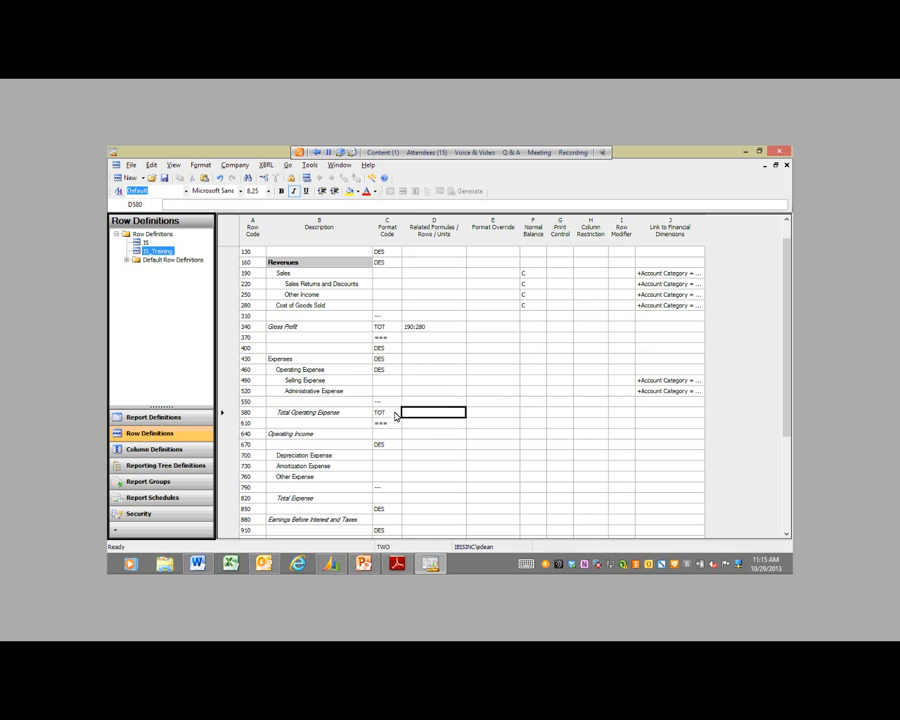
pyautogui.click(397, 413)
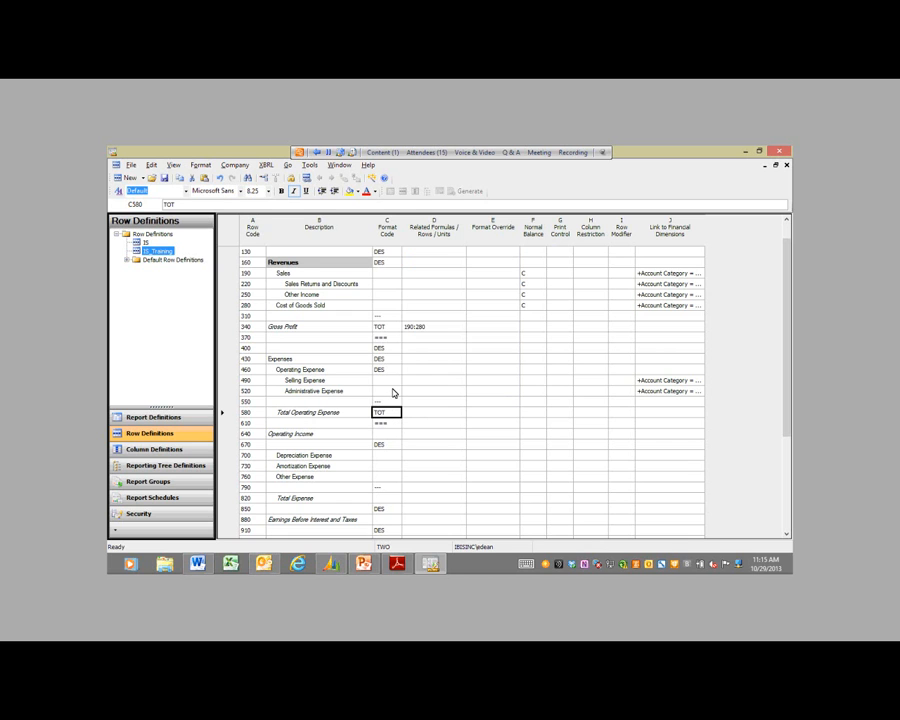
pyautogui.click(425, 416)
pyautogui.write('490:')
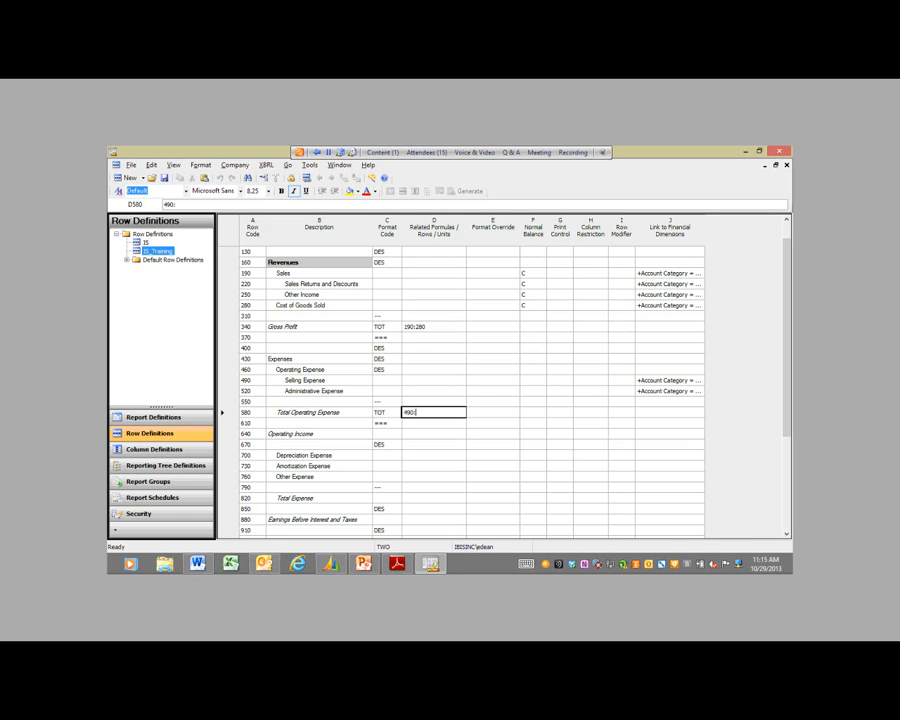
pyautogui.write('520')
pyautogui.press('Tab')
pyautogui.click(432, 426)
pyautogui.scroll(-1, 430, 426)
pyautogui.click(389, 403)
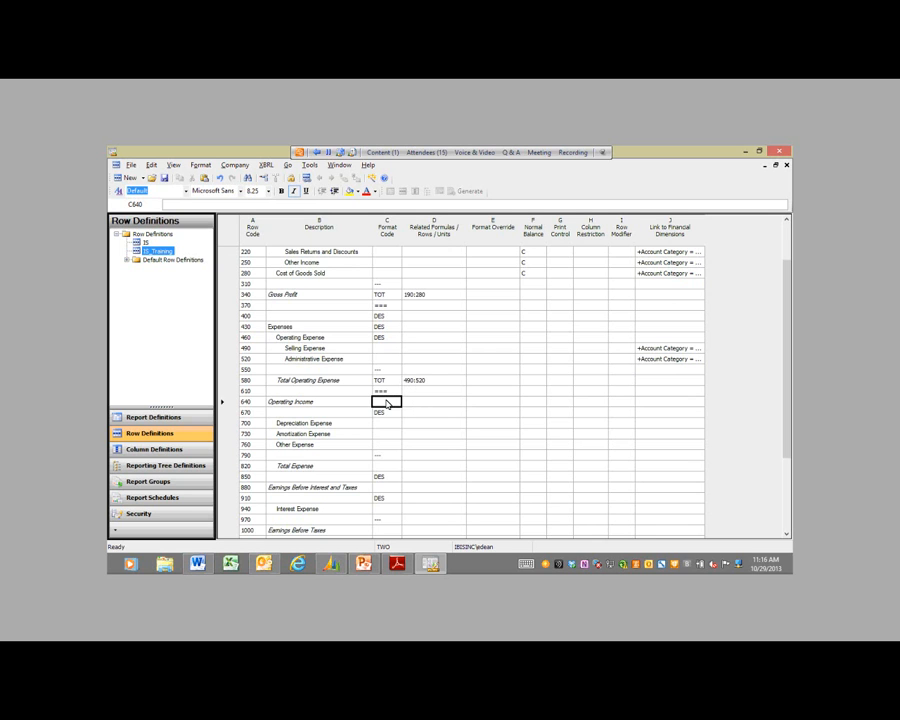
pyautogui.click(387, 403)
pyautogui.write('CAL')
pyautogui.press('Tab')
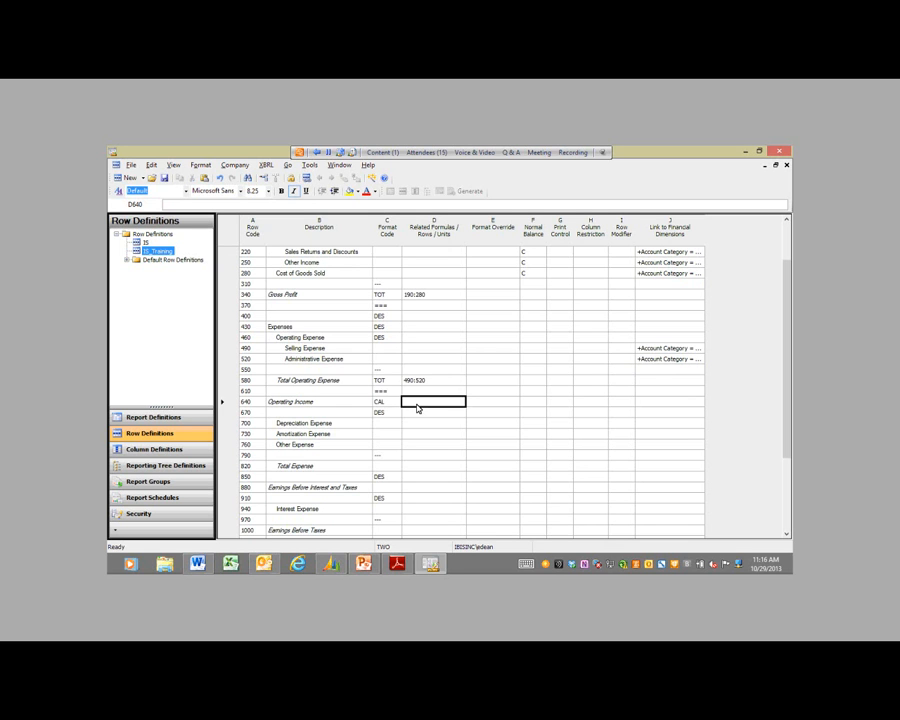
pyautogui.write('@340')
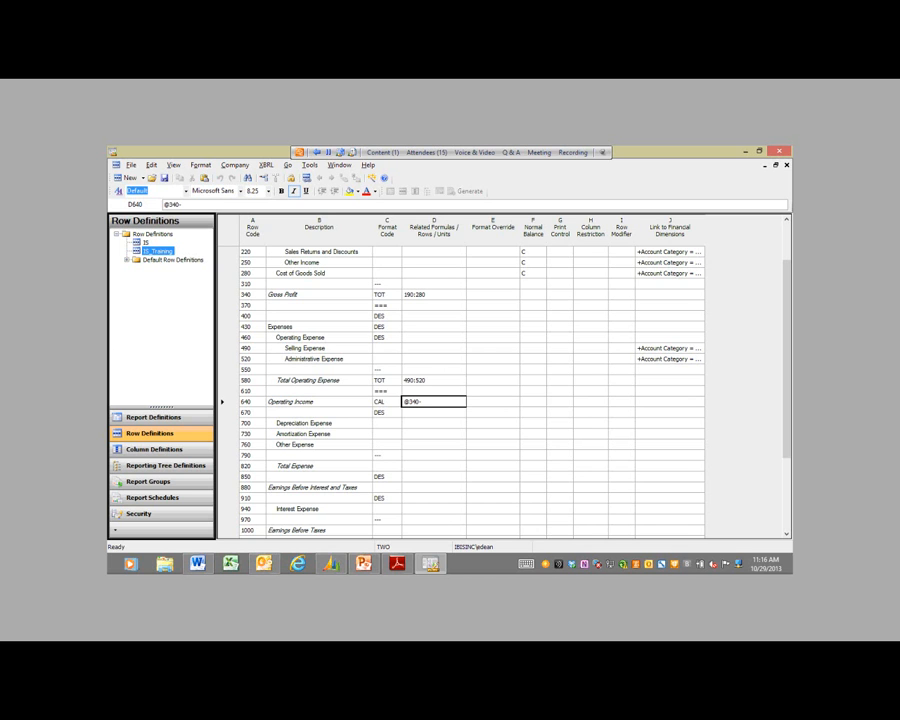
pyautogui.write('-@580')
pyautogui.press('Tab')
pyautogui.click(459, 404)
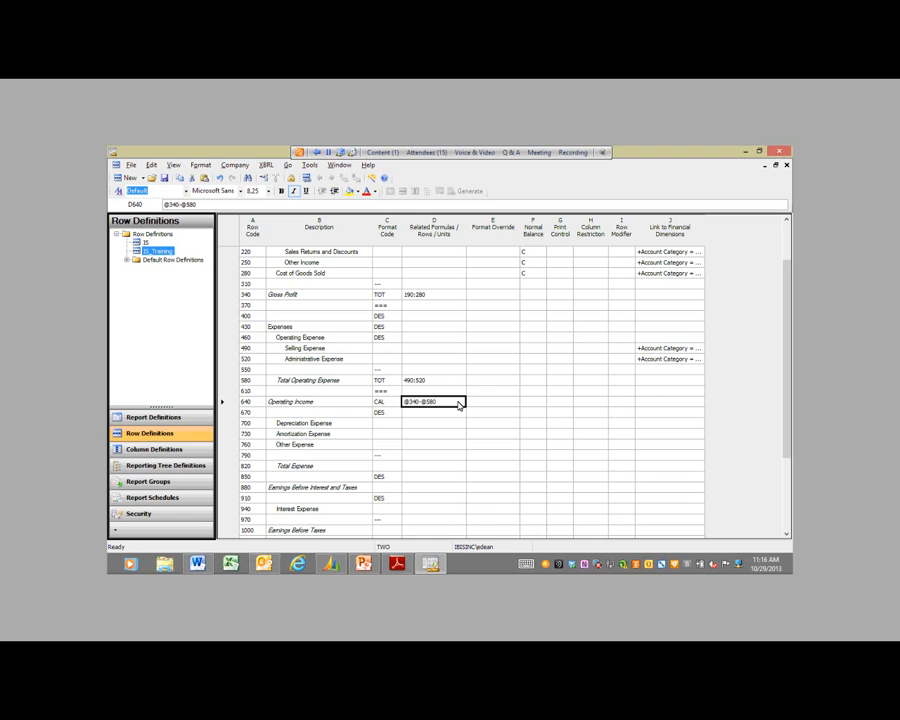
# Step: Link the Depreciation Expense row to the account category range from Depreciation Expense to Depreciation Expense
pyautogui.scroll(-2, 458, 404)
pyautogui.click(428, 404)
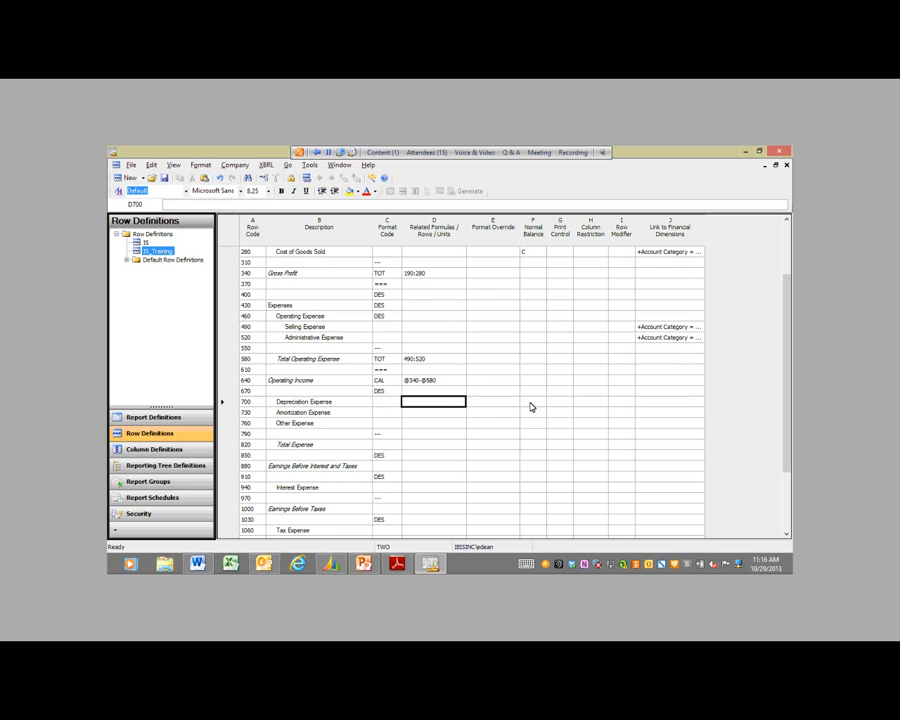
pyautogui.doubleClick(660, 404)
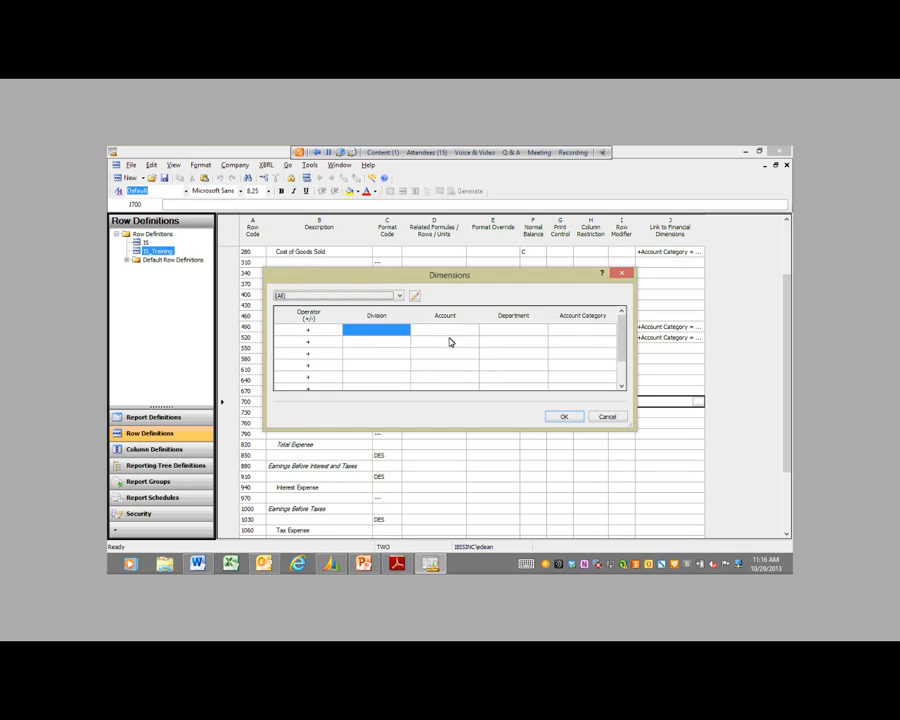
pyautogui.click(593, 329)
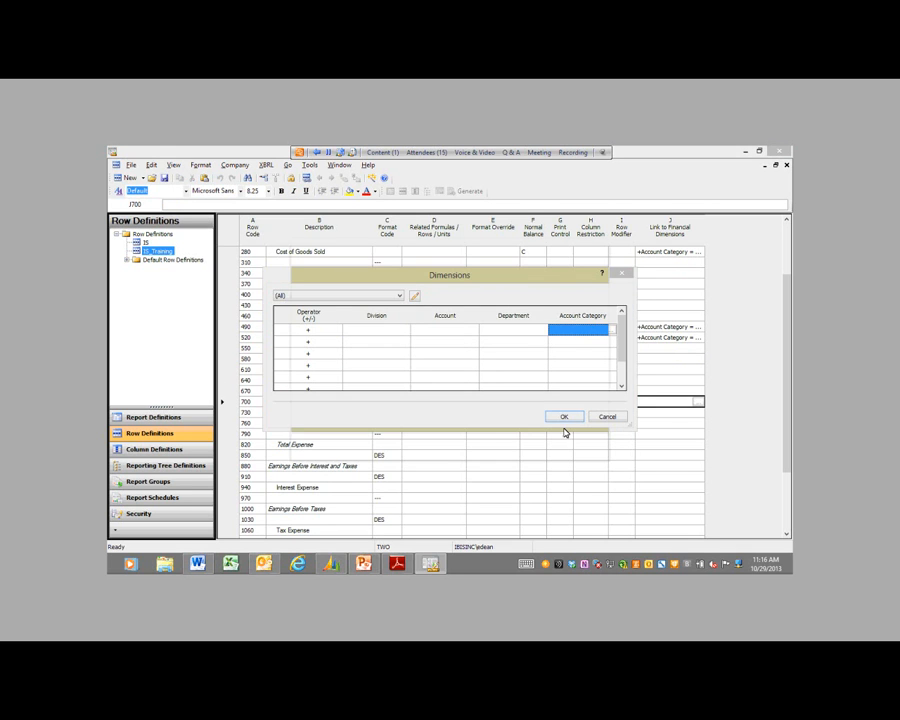
pyautogui.press('Escape')
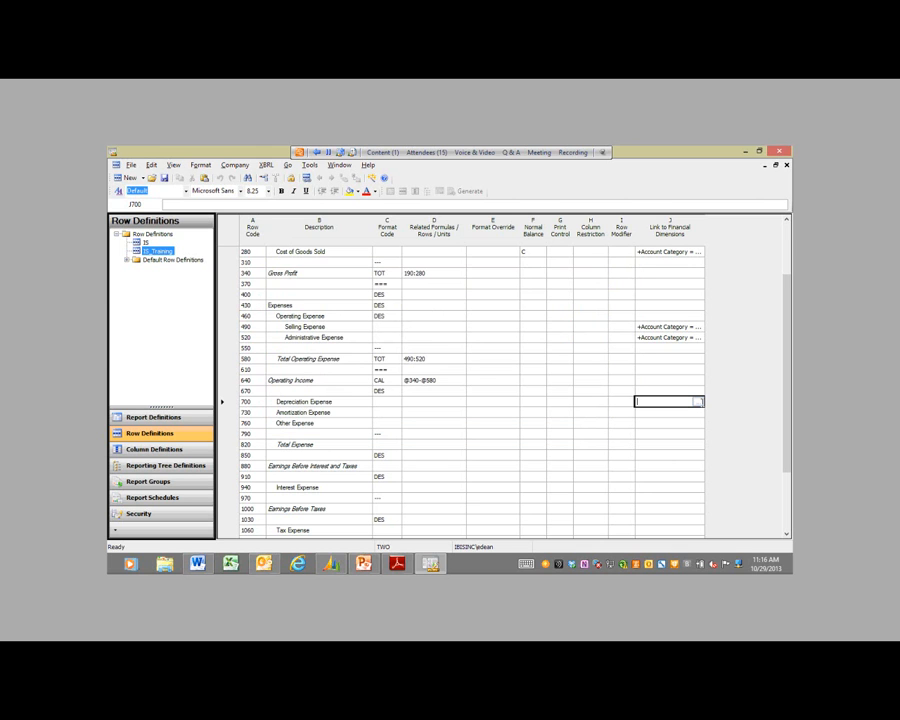
pyautogui.click(434, 296)
pyautogui.click(441, 418)
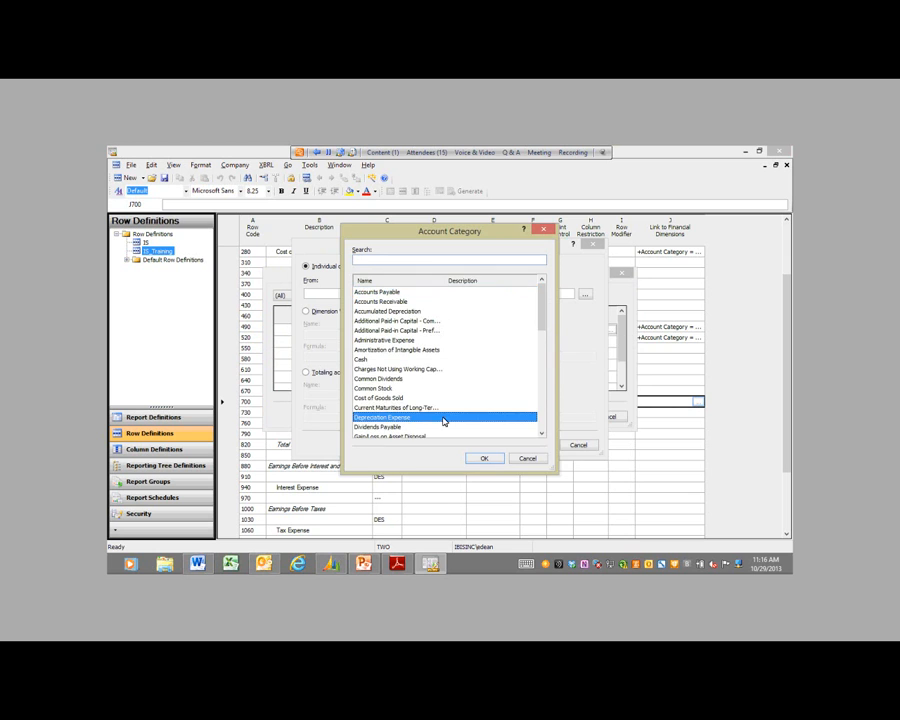
pyautogui.click(483, 459)
pyautogui.click(585, 293)
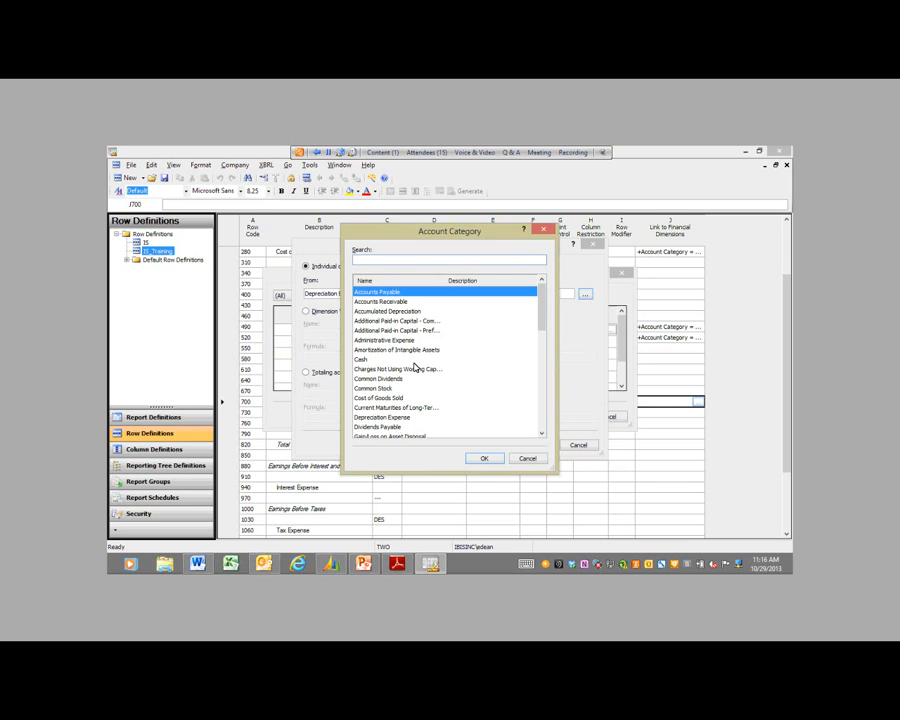
pyautogui.click(383, 417)
pyautogui.click(484, 458)
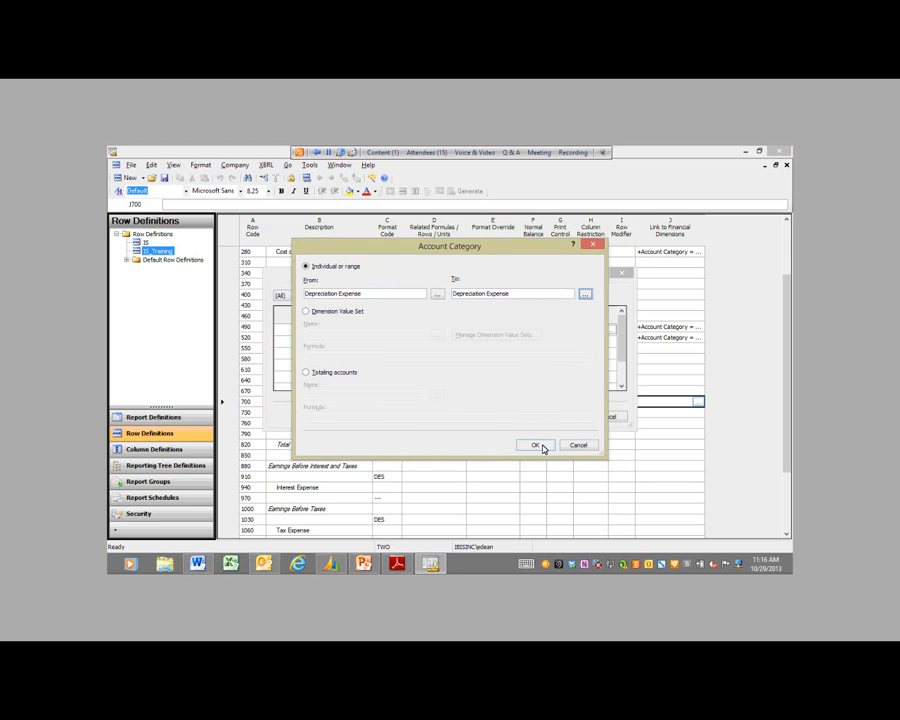
pyautogui.click(538, 444)
pyautogui.click(560, 416)
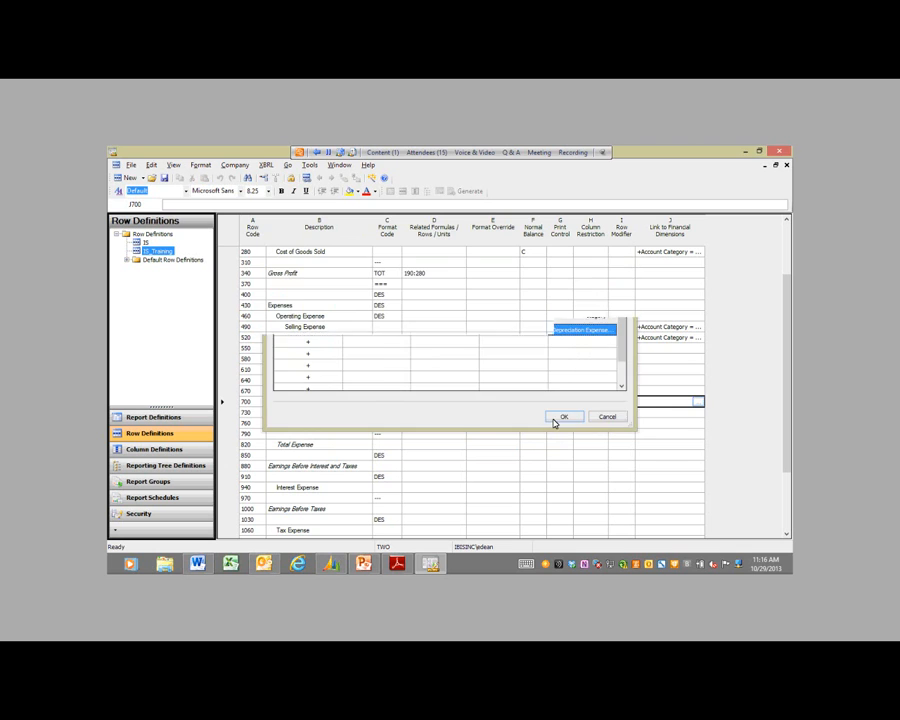
# Step: Link the Amortization Expense row to the account category range from Amortization of Intangible Assets to Amortization of Intangible Assets
pyautogui.click(679, 413)
pyautogui.doubleClick(480, 328)
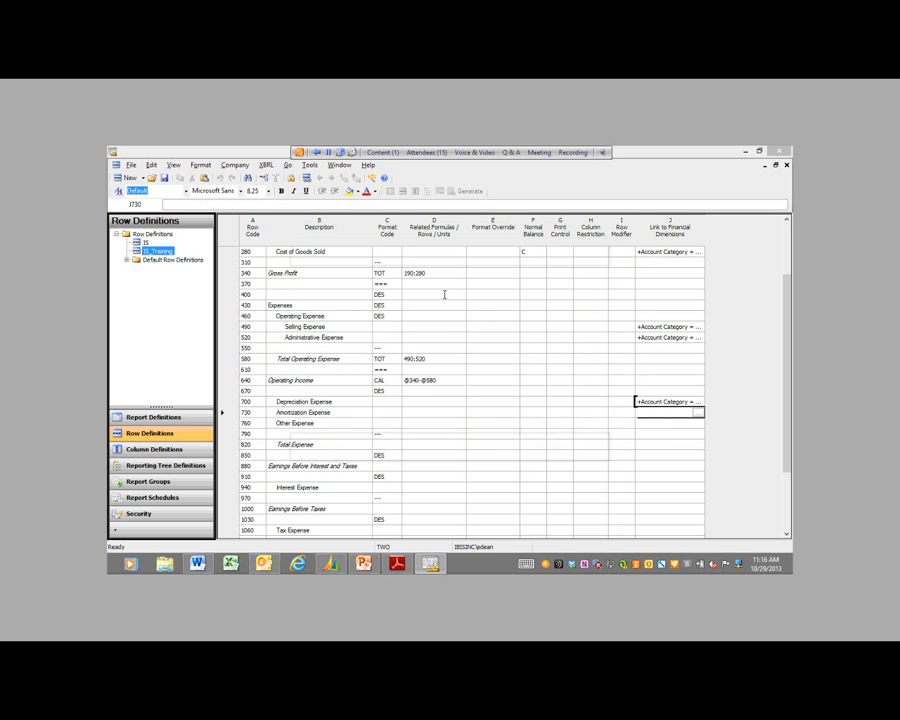
pyautogui.doubleClick(444, 293)
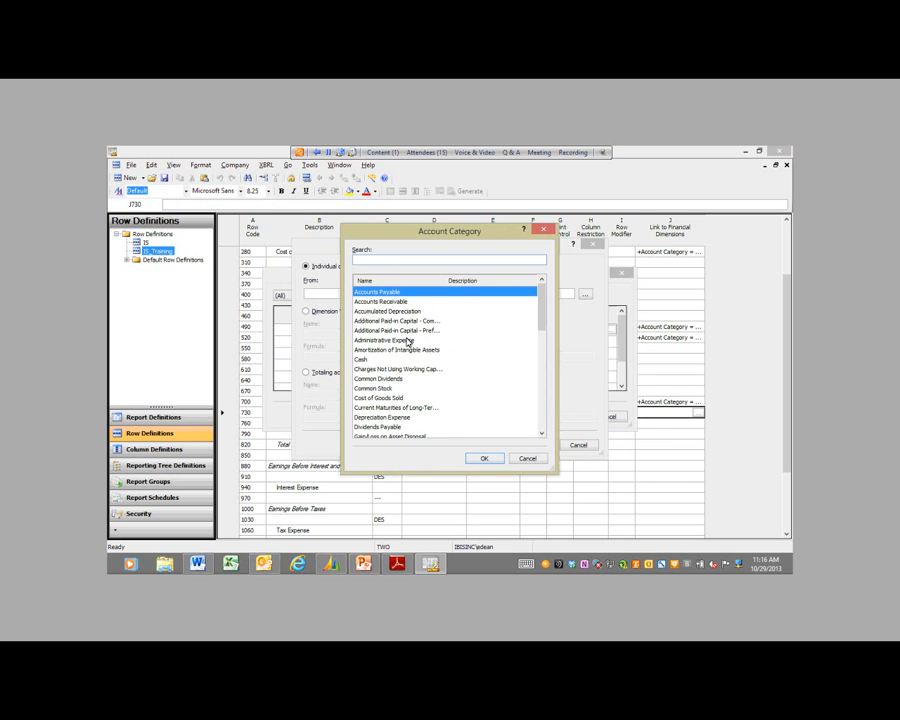
pyautogui.click(415, 350)
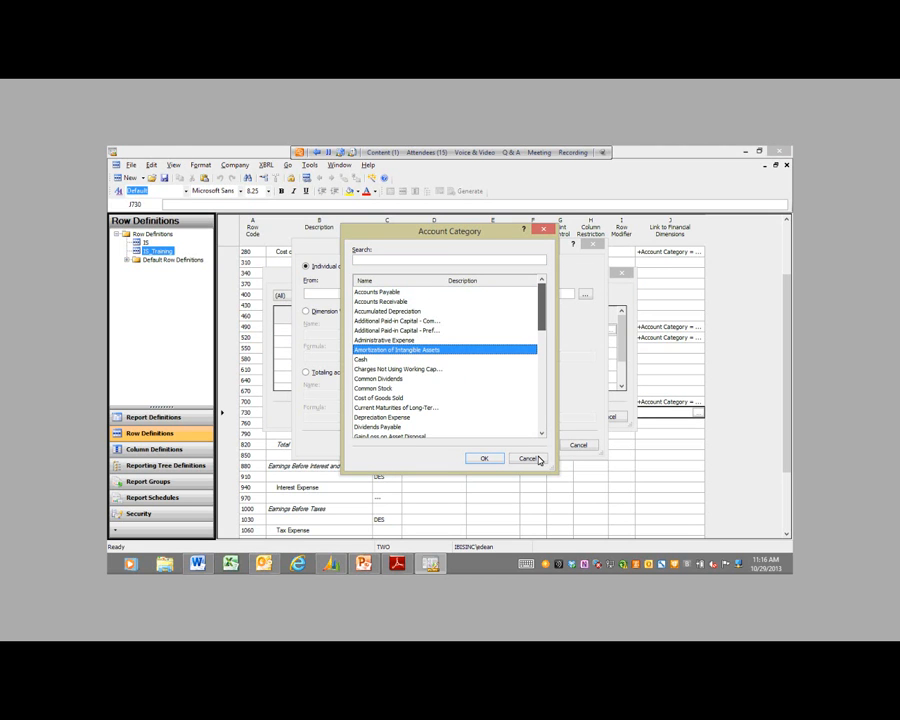
pyautogui.click(484, 459)
pyautogui.click(535, 445)
pyautogui.click(566, 417)
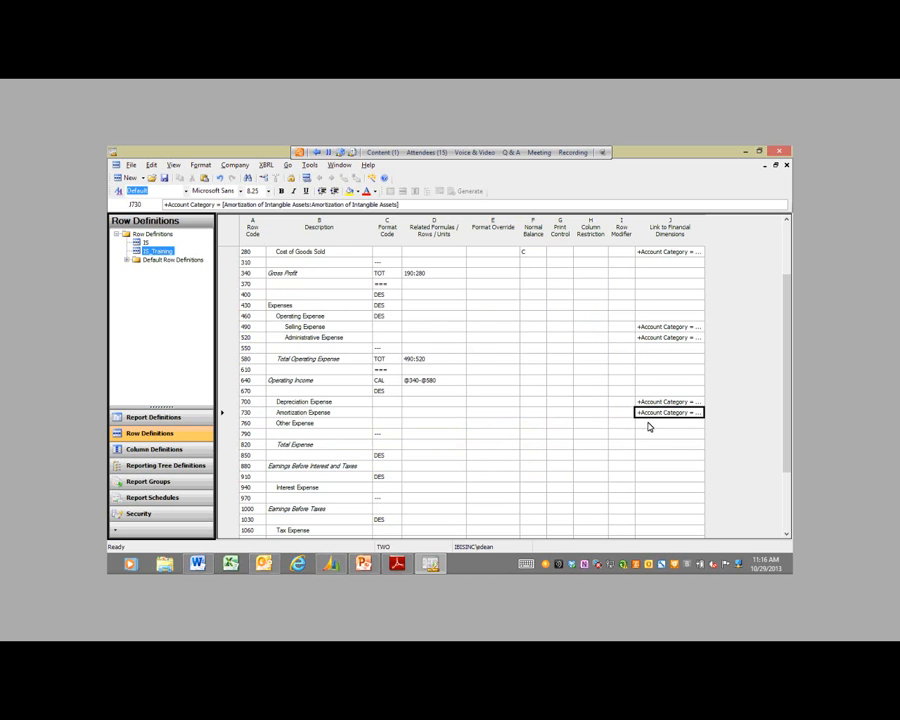
# Step: Link the Other Expense row to the account category range from Other Expenses to Other Expenses
pyautogui.doubleClick(648, 425)
pyautogui.doubleClick(581, 332)
pyautogui.click(437, 294)
pyautogui.moveTo(541, 318); pyautogui.dragTo(541, 392)
pyautogui.click(395, 388)
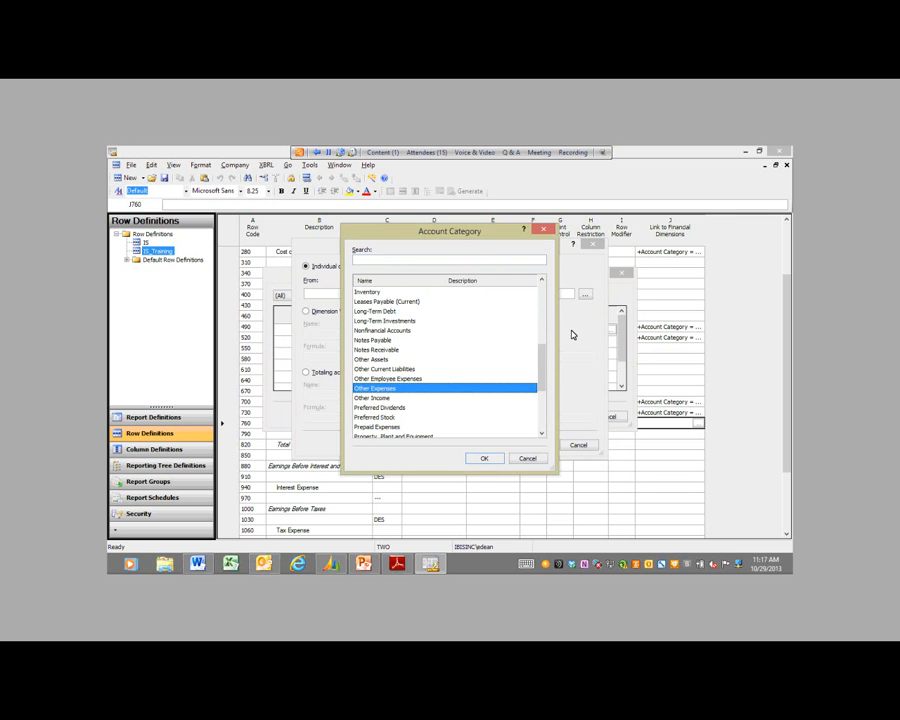
pyautogui.press('Return')
pyautogui.click(585, 294)
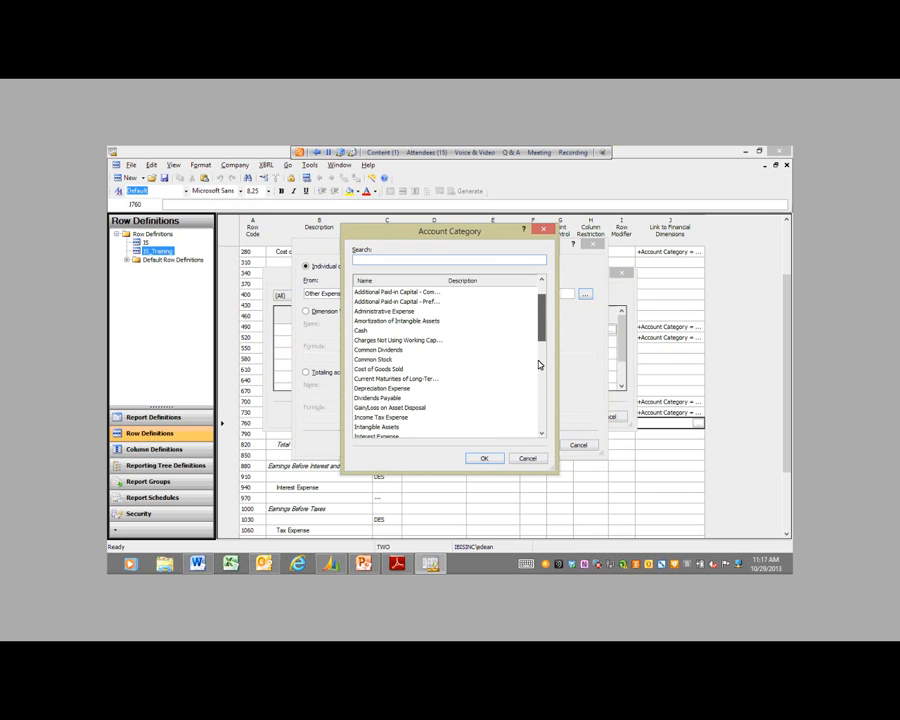
pyautogui.click(538, 364)
pyautogui.click(408, 405)
pyautogui.click(480, 457)
pyautogui.click(531, 446)
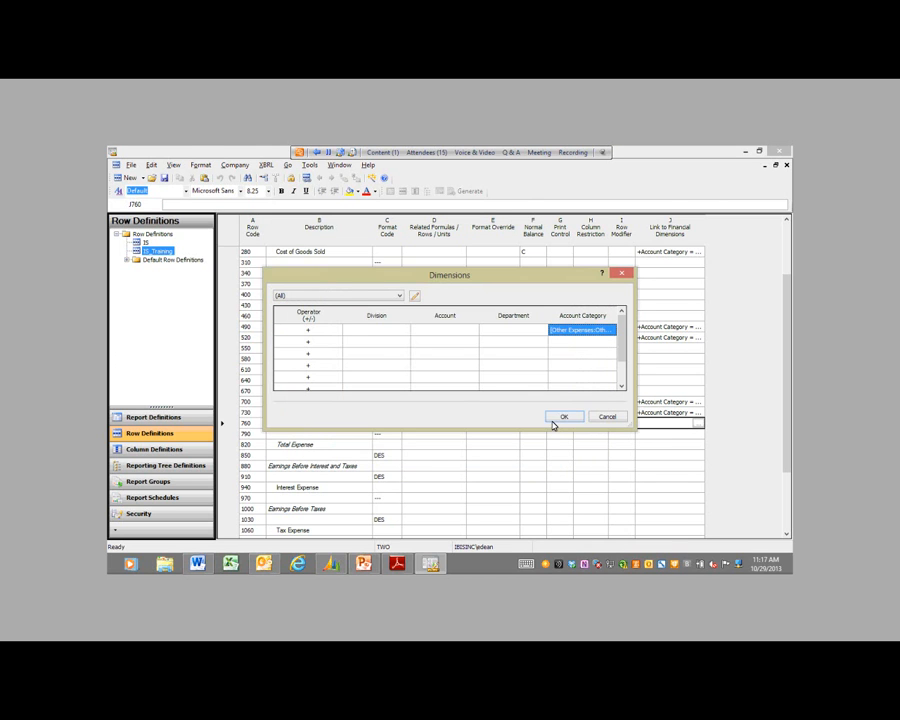
pyautogui.click(562, 417)
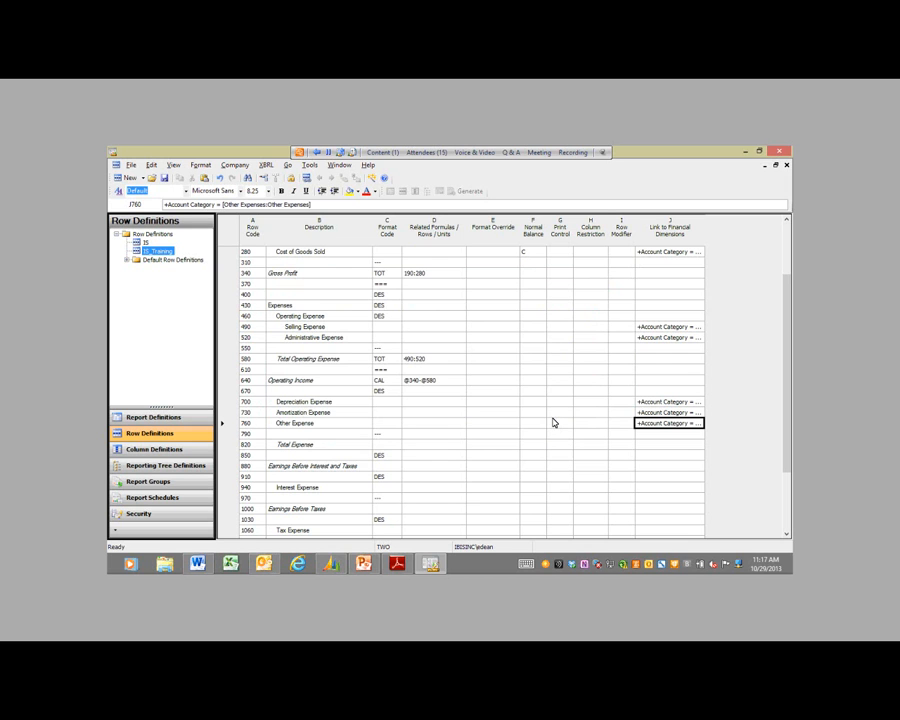
# Step: Open the financial dimensions link of the Interest Expense row
pyautogui.click(654, 424)
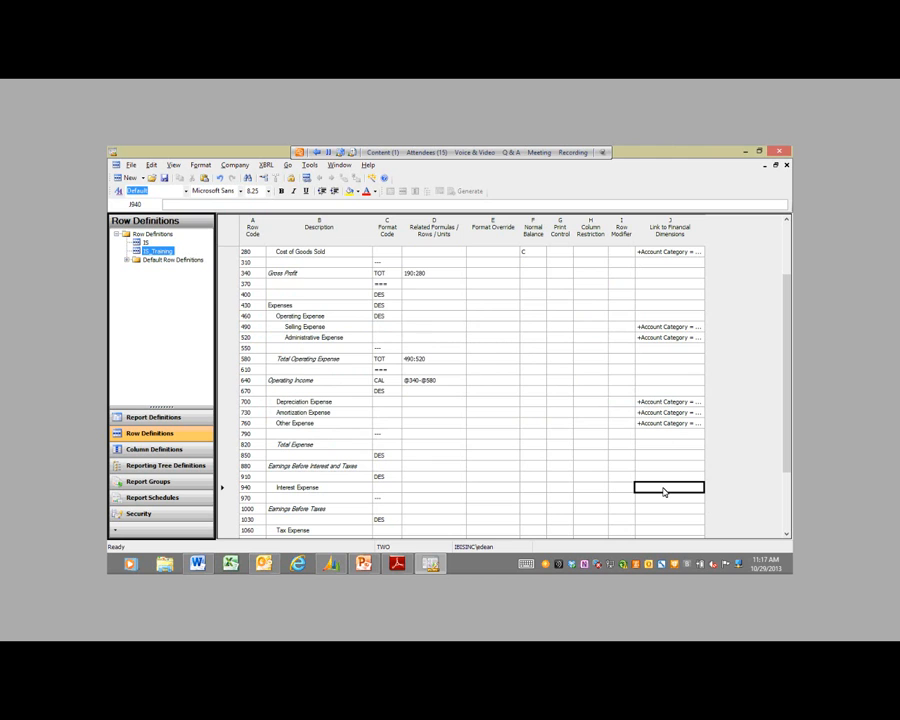
pyautogui.doubleClick(664, 491)
pyautogui.click(437, 336)
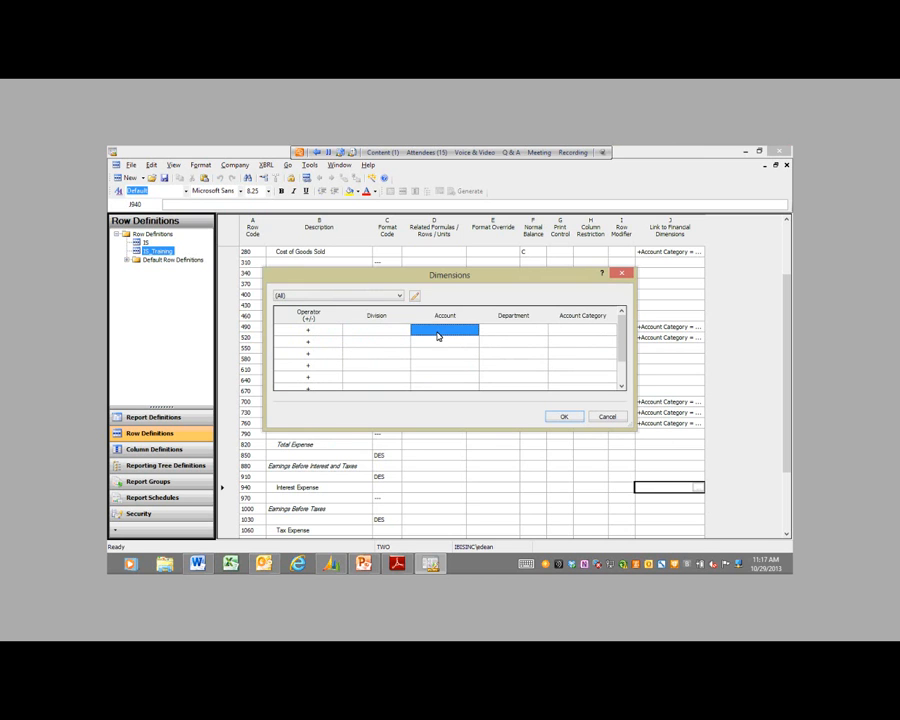
pyautogui.doubleClick(437, 336)
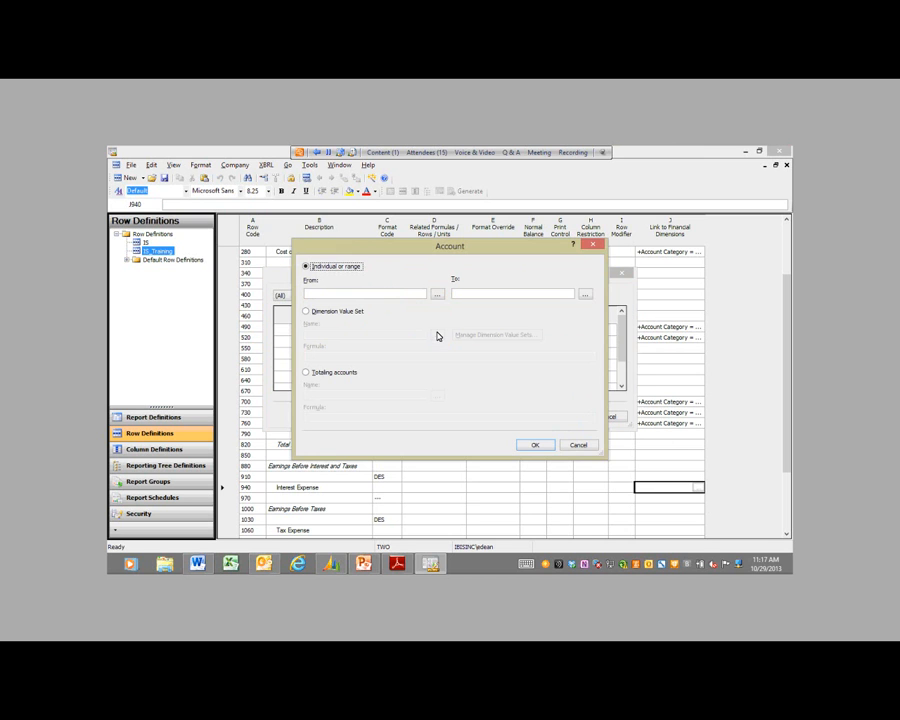
pyautogui.doubleClick(536, 296)
pyautogui.scroll(-5, 542, 335)
pyautogui.scroll(-10, 542, 340)
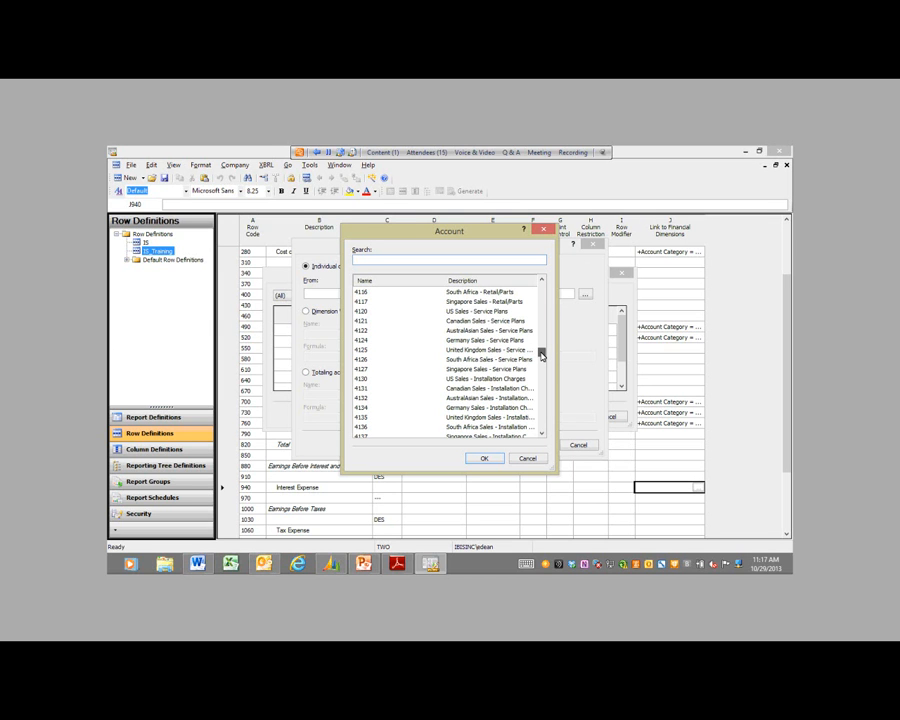
pyautogui.scroll(-10, 541, 380)
pyautogui.moveTo(542, 407); pyautogui.dragTo(540, 281)
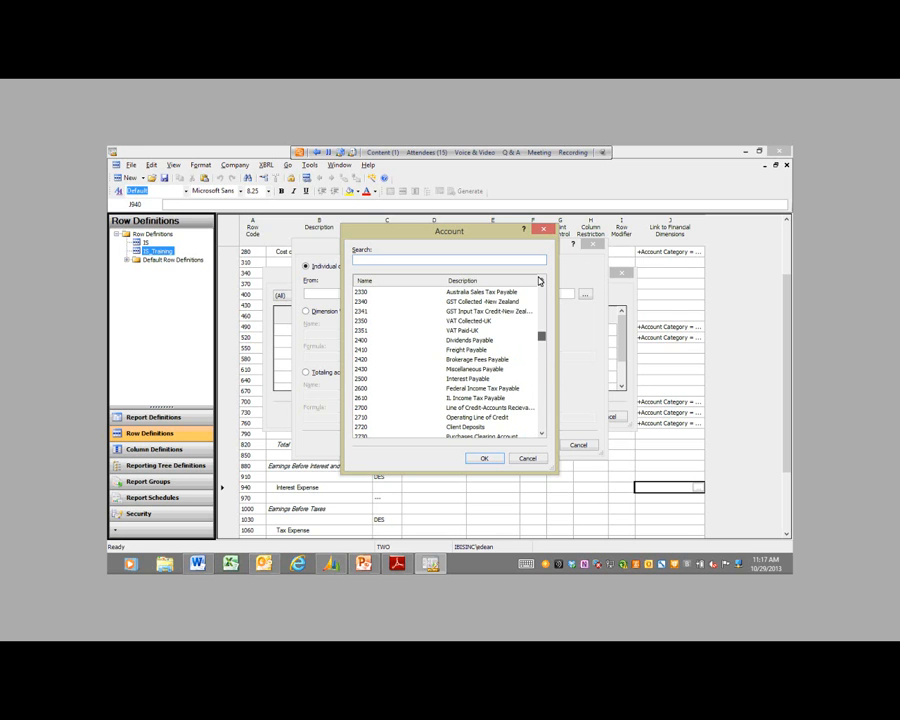
pyautogui.click(528, 459)
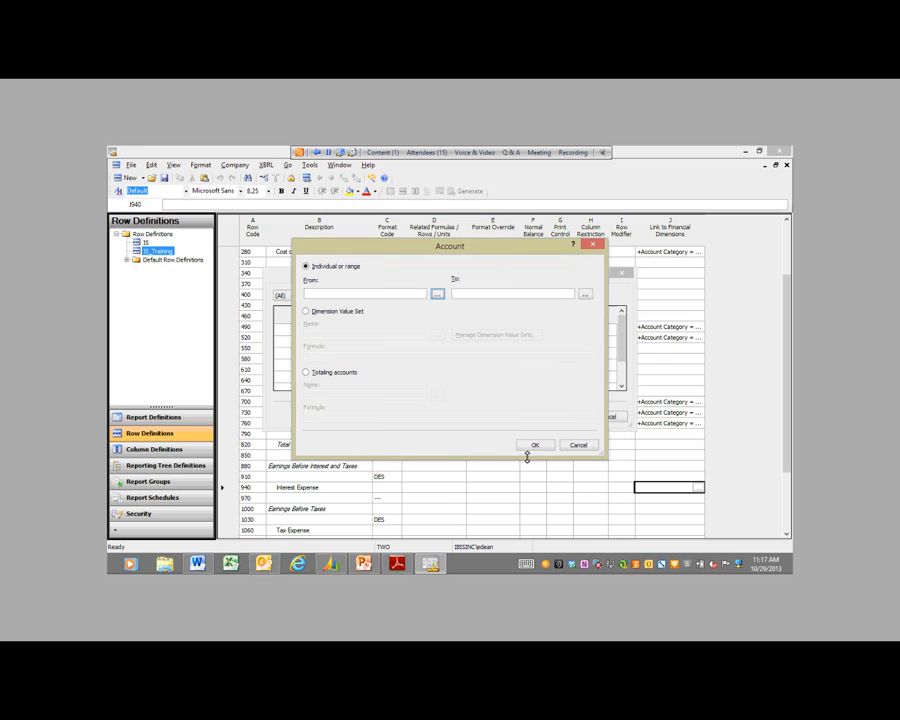
pyautogui.click(589, 449)
# Step: Link the Interest Expense row to the account category range from Interest Expense to Interest Expense
pyautogui.doubleClick(585, 331)
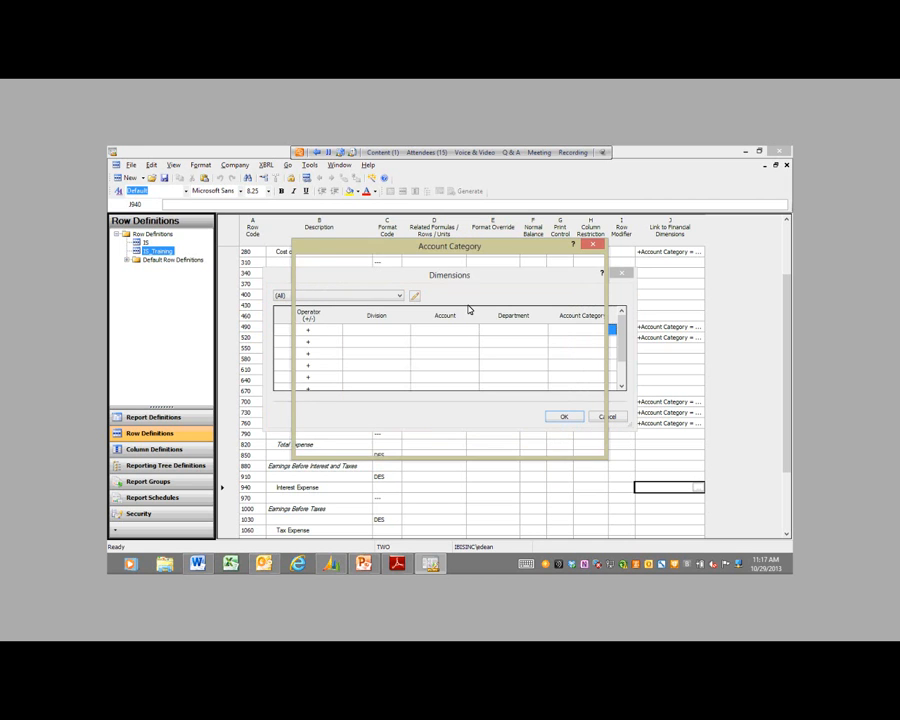
pyautogui.click(437, 296)
pyautogui.moveTo(542, 310); pyautogui.dragTo(542, 350)
pyautogui.click(384, 360)
pyautogui.click(484, 459)
pyautogui.click(586, 297)
pyautogui.click(542, 336)
pyautogui.click(376, 349)
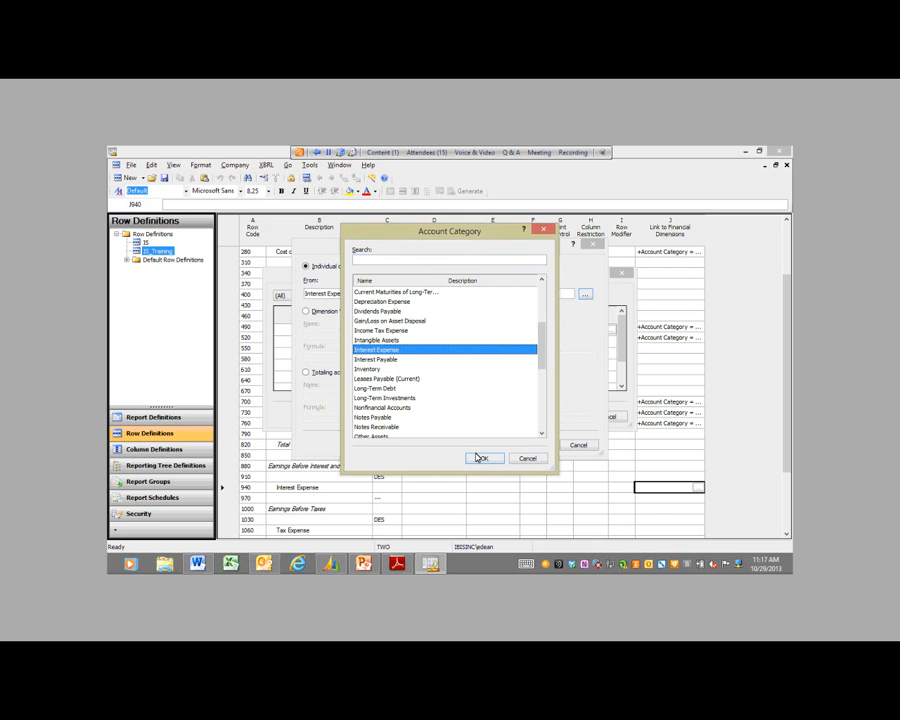
pyautogui.click(484, 459)
pyautogui.click(535, 445)
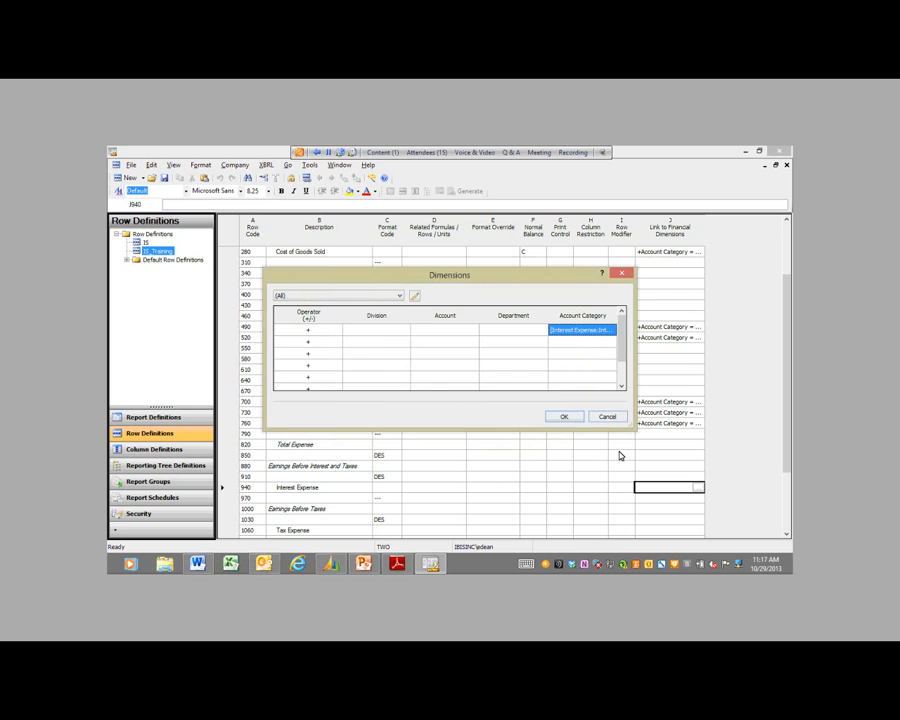
pyautogui.click(562, 414)
# Step: Link the Tax Expense row to the account category range from Tax Expense to Tax Expense
pyautogui.scroll(-2, 667, 503)
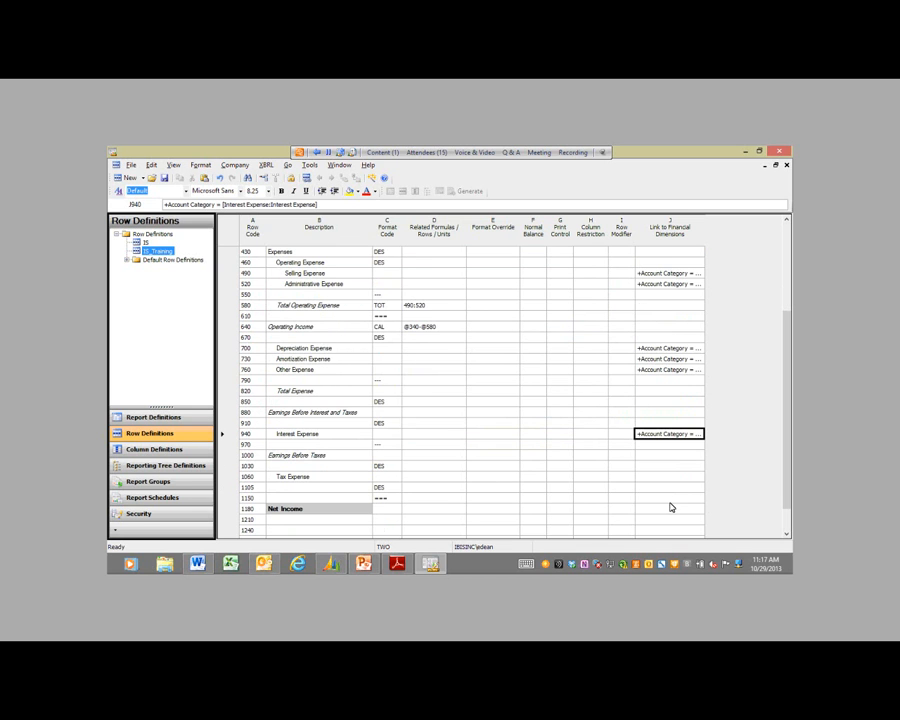
pyautogui.click(660, 476)
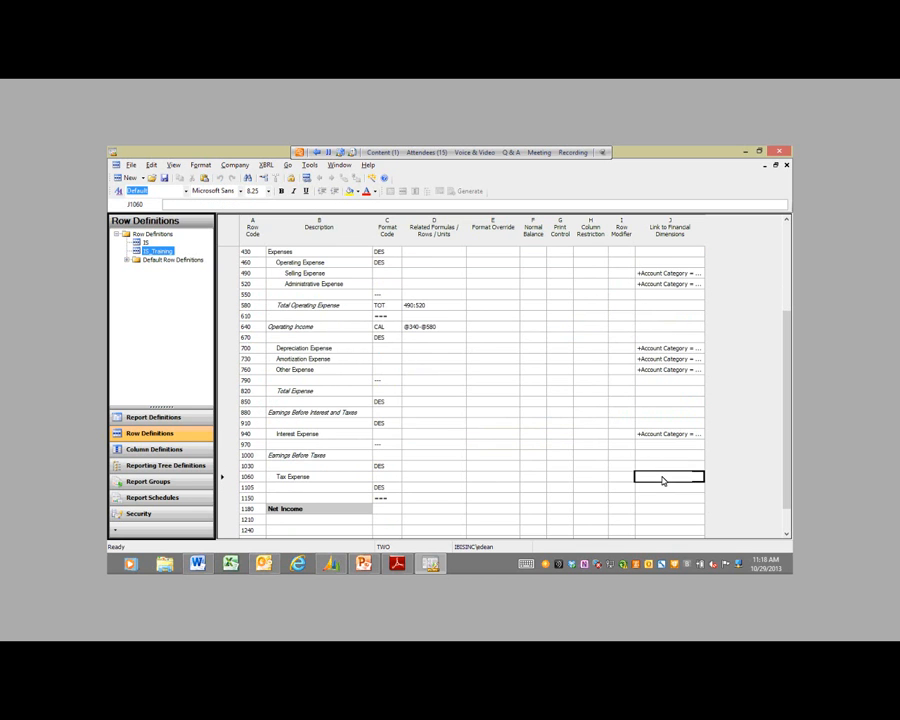
pyautogui.doubleClick(598, 329)
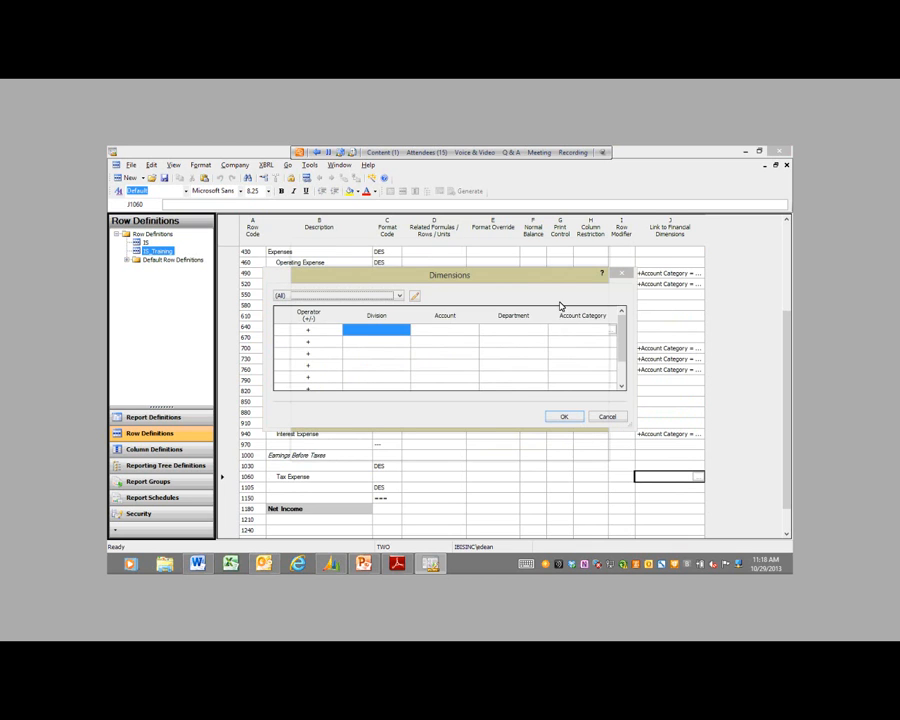
pyautogui.click(440, 294)
pyautogui.moveTo(539, 315); pyautogui.dragTo(544, 425)
pyautogui.click(416, 398)
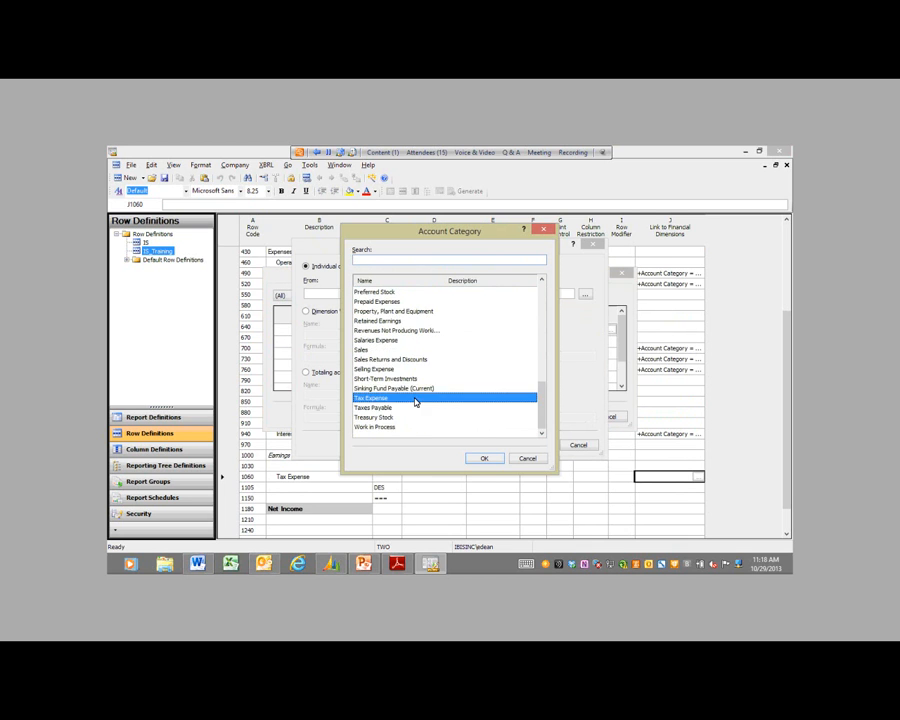
pyautogui.press('Return')
pyautogui.click(585, 293)
pyautogui.scroll(-8, 540, 396)
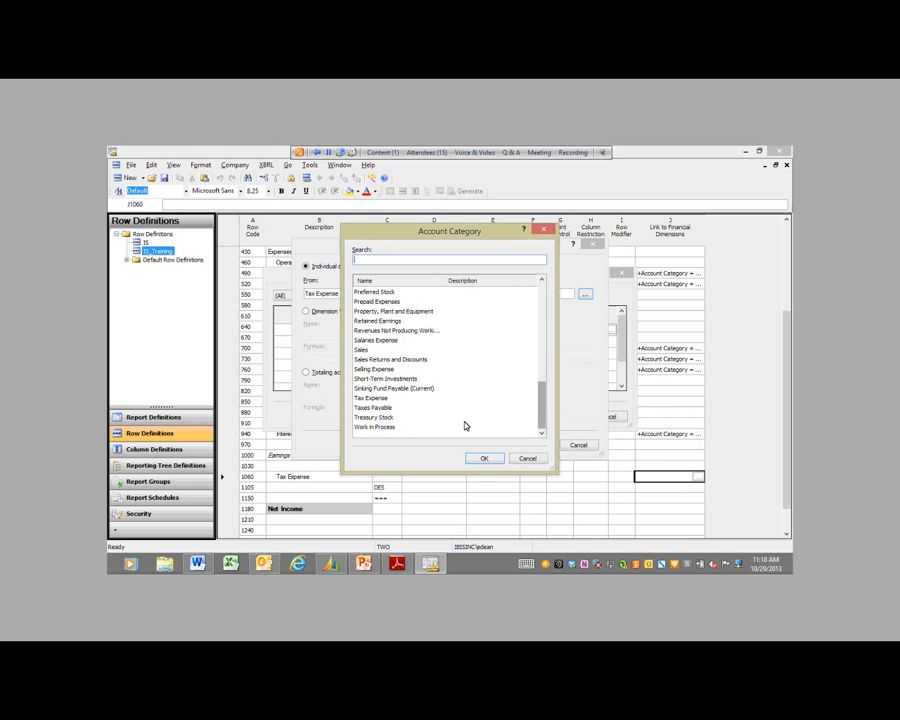
pyautogui.click(450, 398)
pyautogui.click(483, 458)
pyautogui.press('Return')
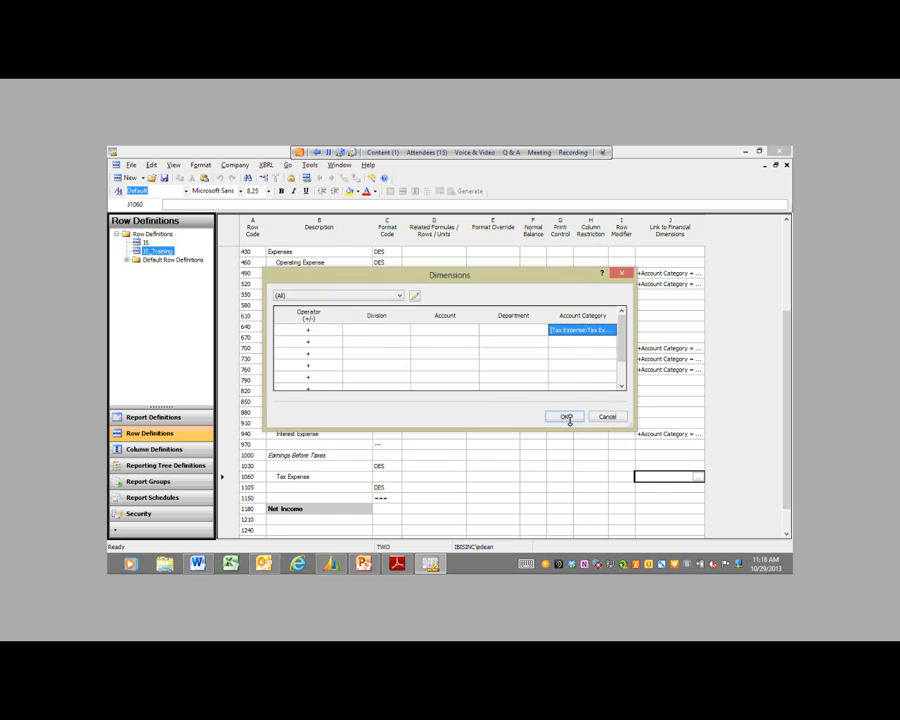
pyautogui.click(567, 416)
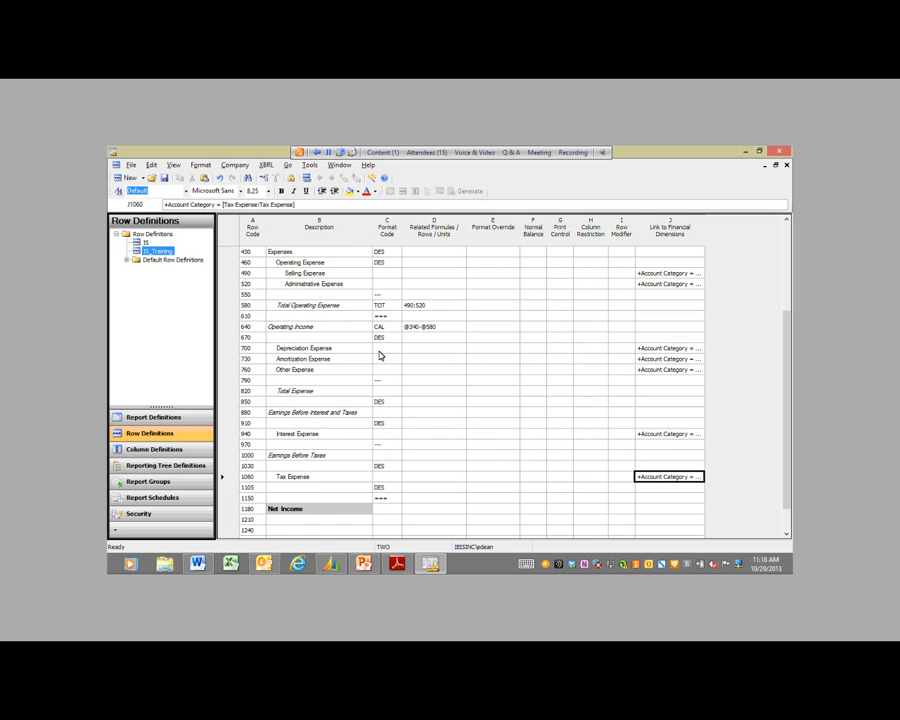
pyautogui.click(393, 395)
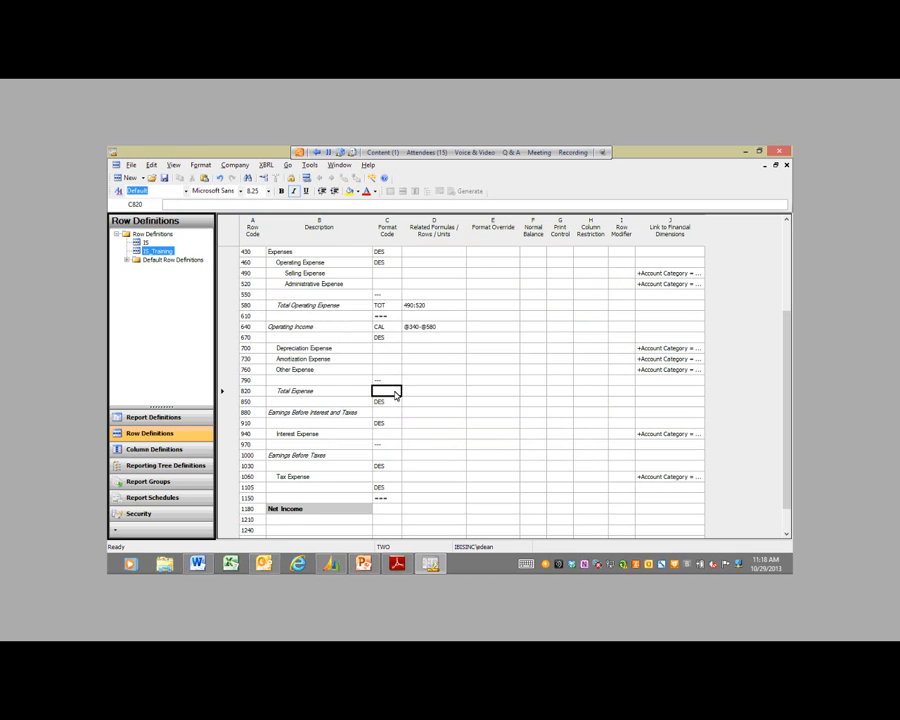
pyautogui.scroll(2, 395, 395)
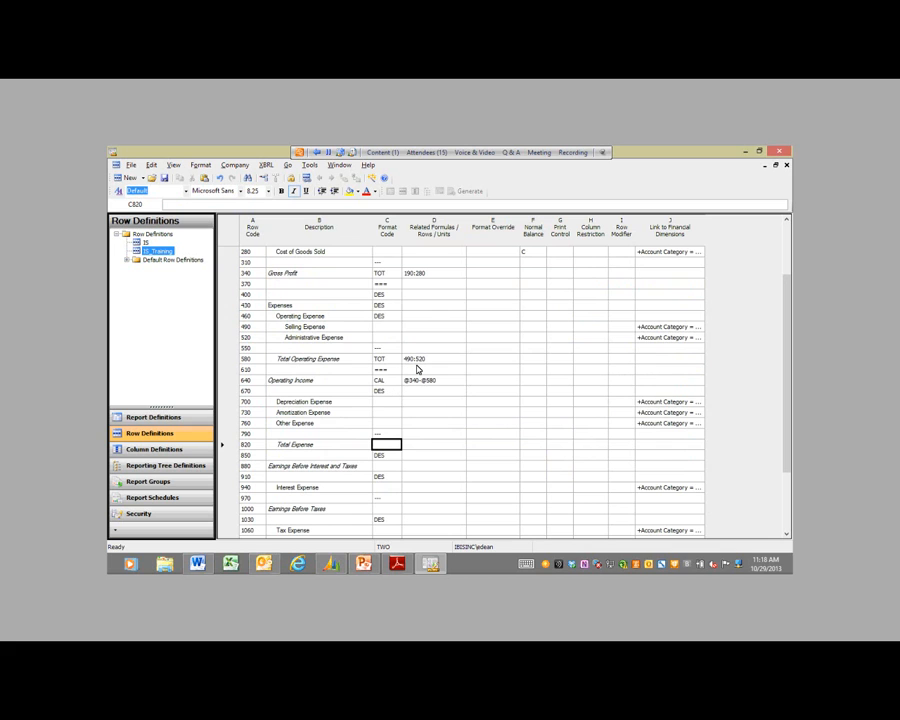
pyautogui.doubleClick(394, 448)
pyautogui.click(395, 296)
pyautogui.click(430, 446)
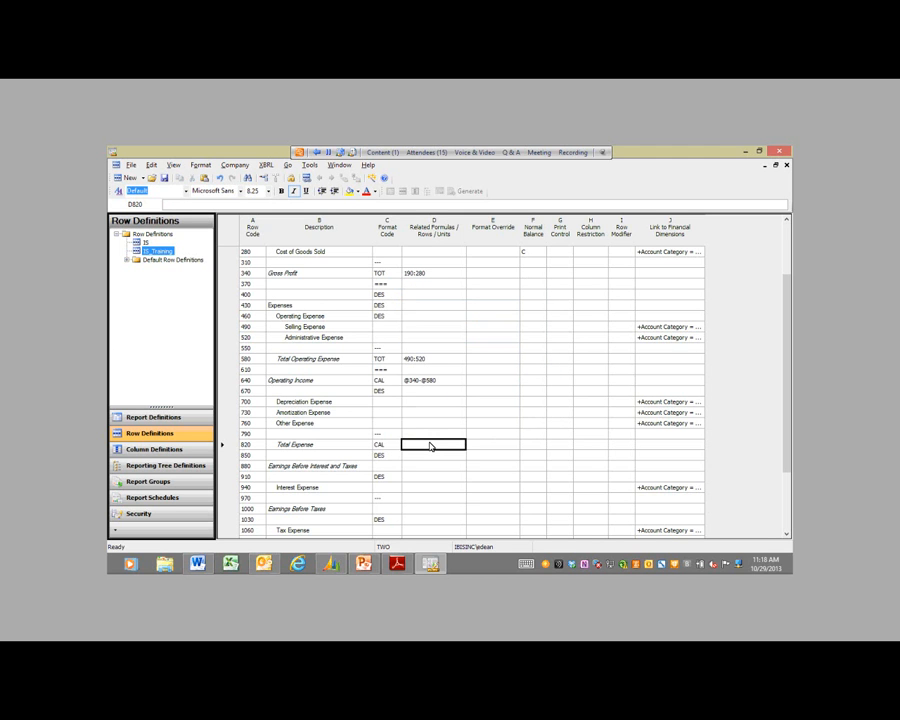
pyautogui.write('@580')
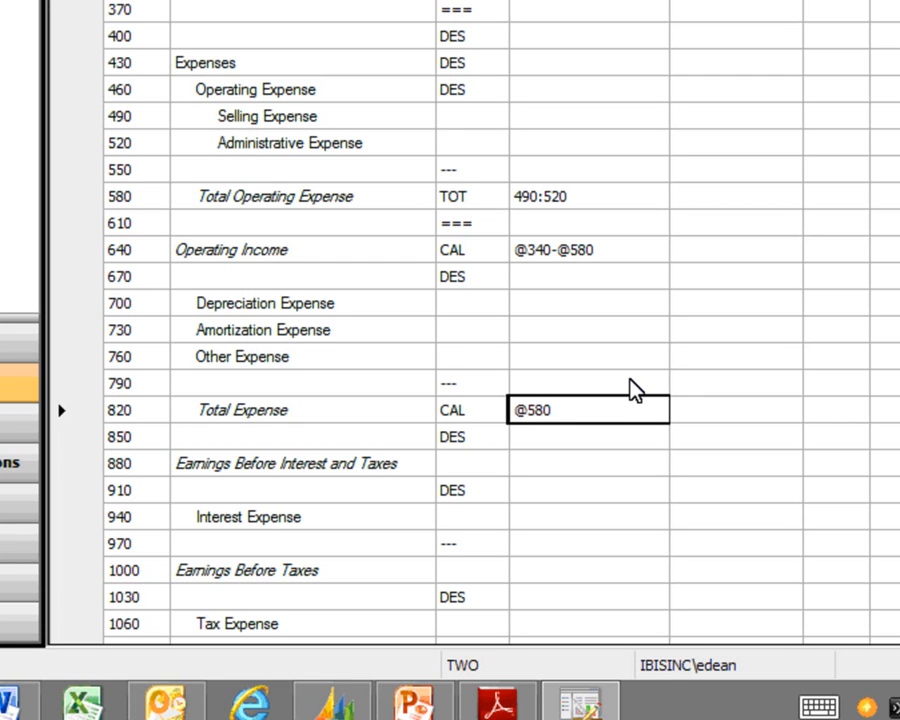
pyautogui.write('+@700+@730+@')
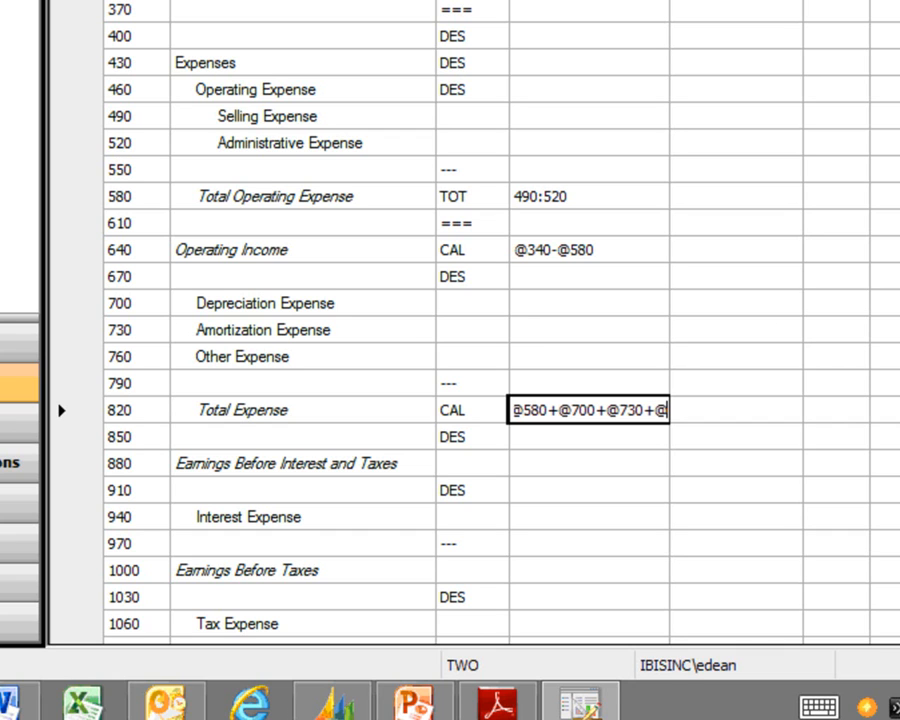
pyautogui.write('760')
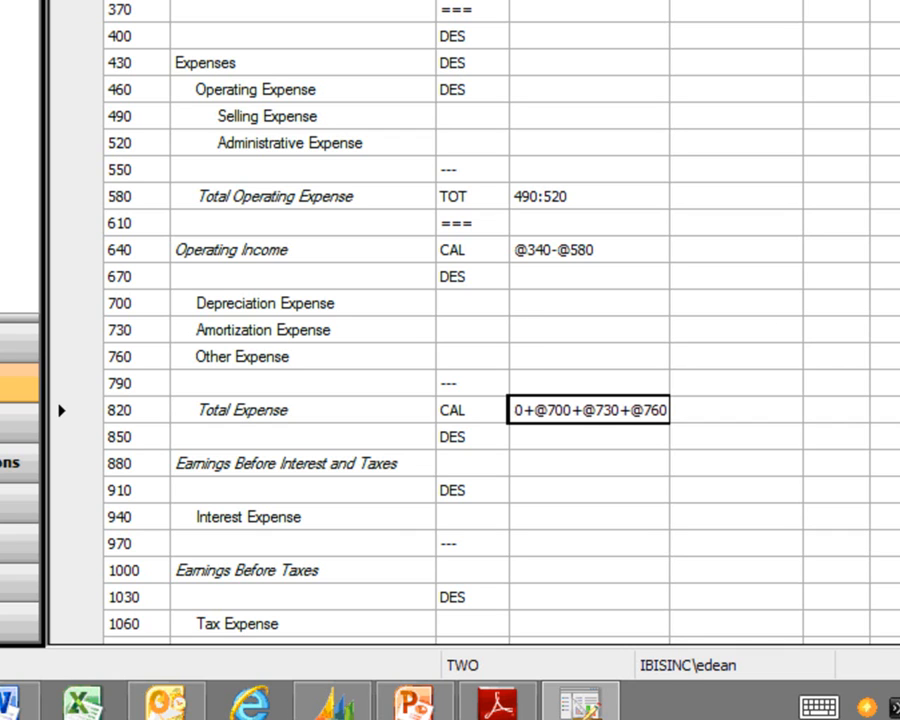
pyautogui.press('Tab')
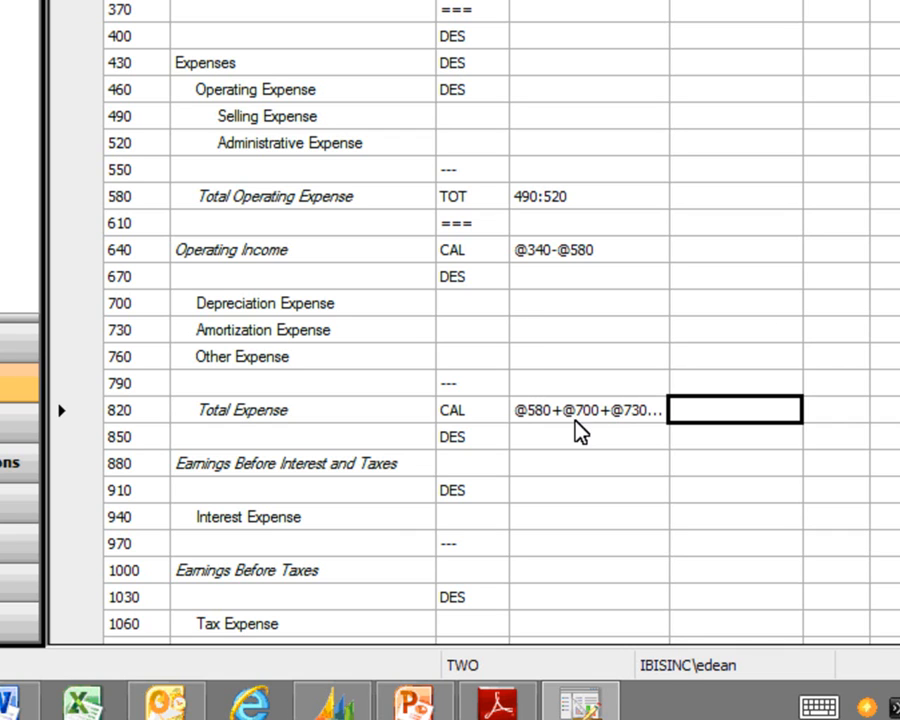
pyautogui.click(575, 473)
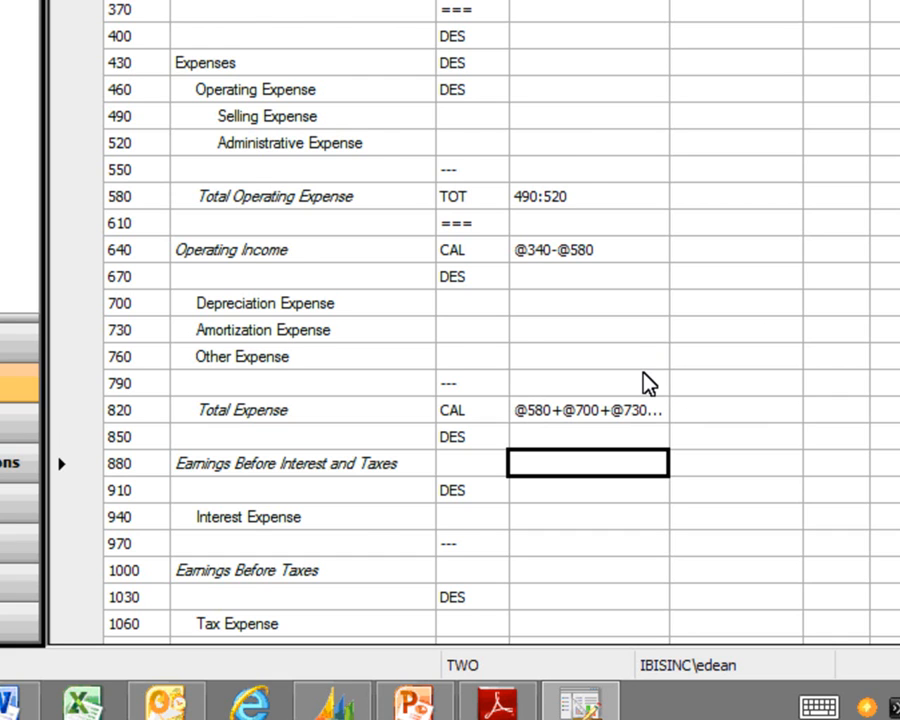
pyautogui.scroll(-1, 648, 383)
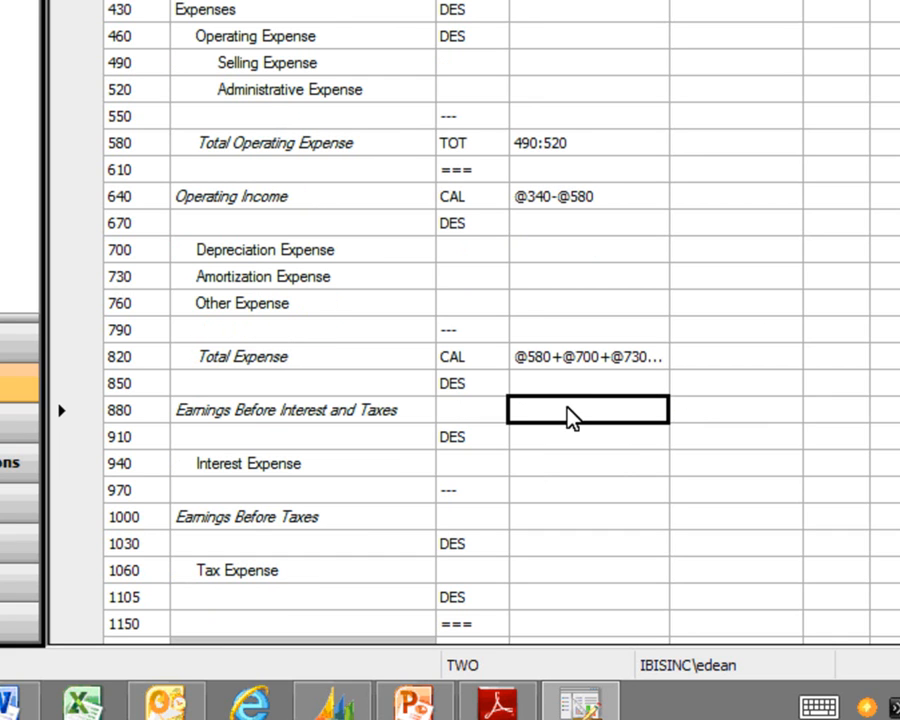
pyautogui.click(490, 418)
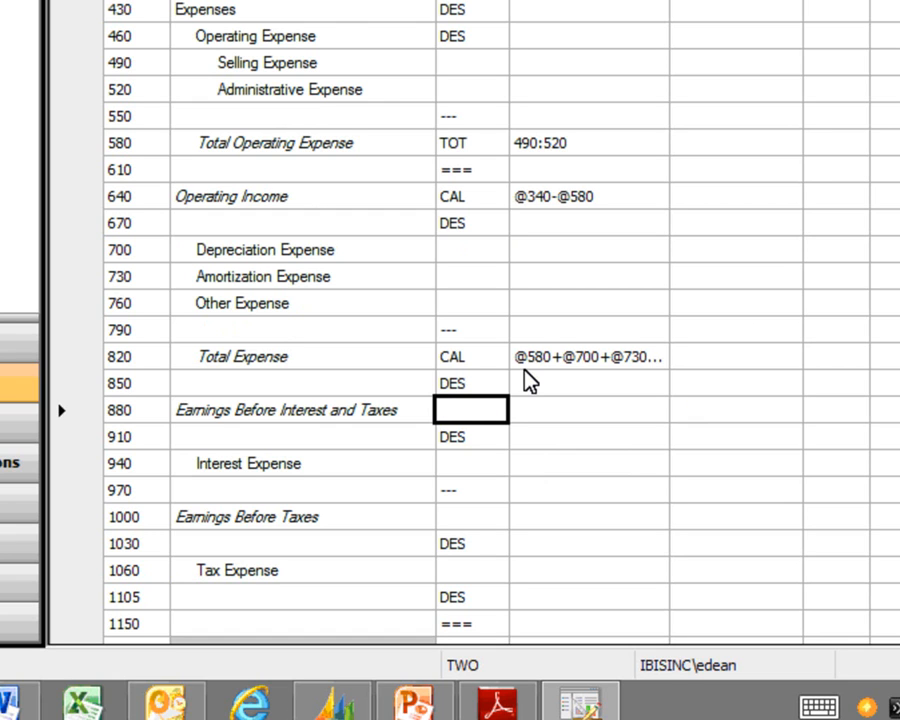
pyautogui.click(482, 414)
pyautogui.write('CAL')
pyautogui.click(545, 416)
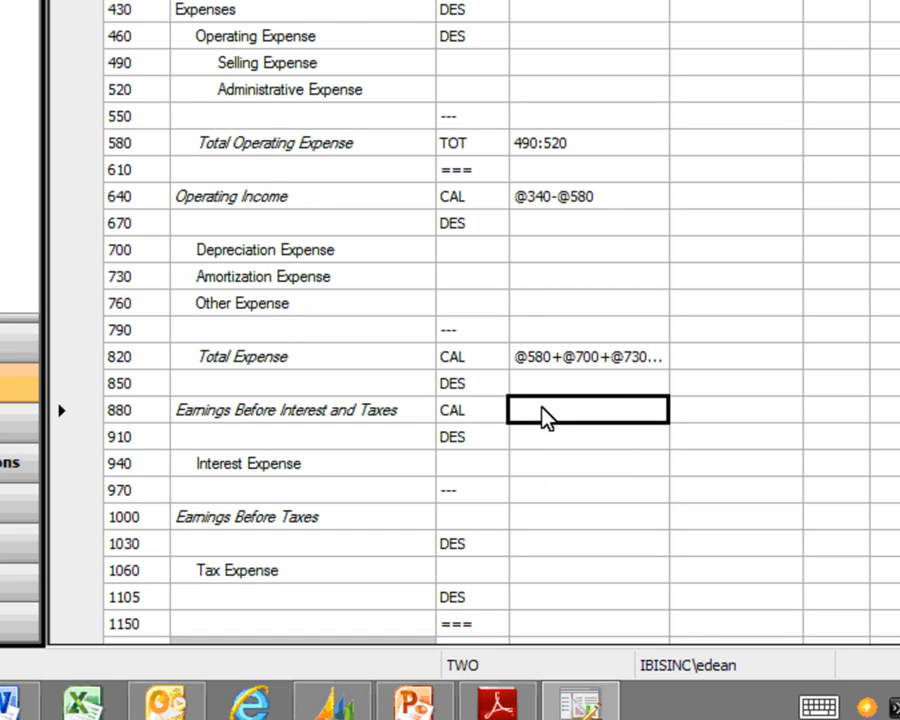
pyautogui.write('@340')
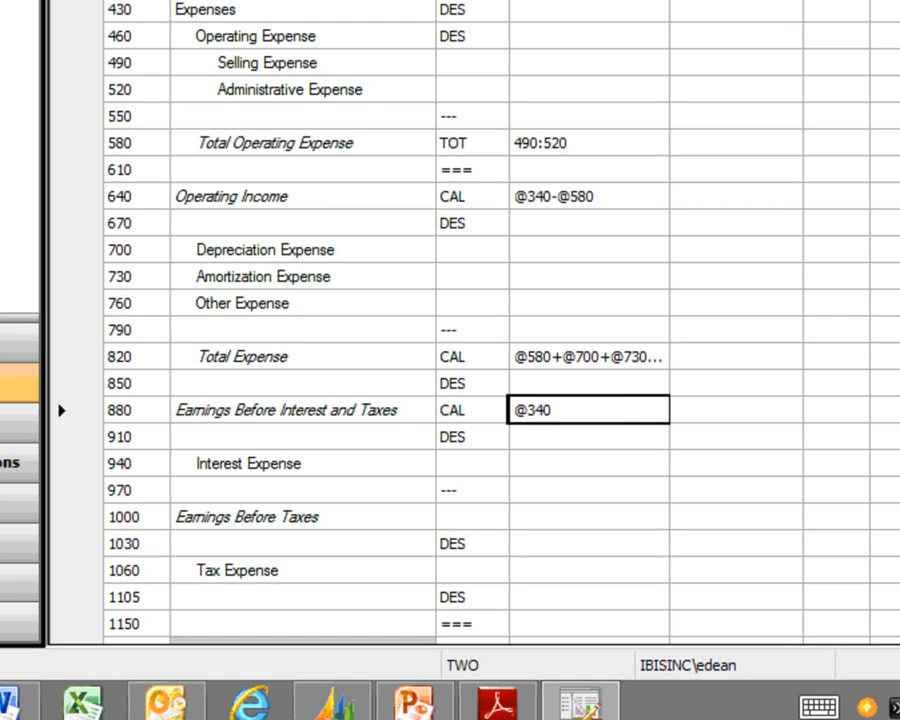
pyautogui.write('-@820')
pyautogui.press('Tab')
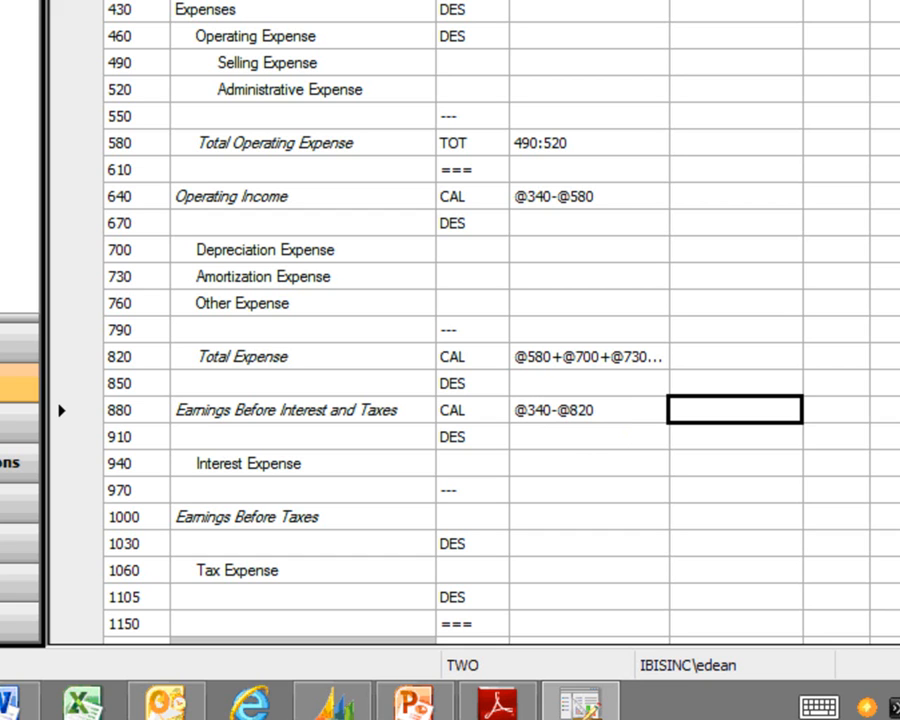
pyautogui.click(575, 470)
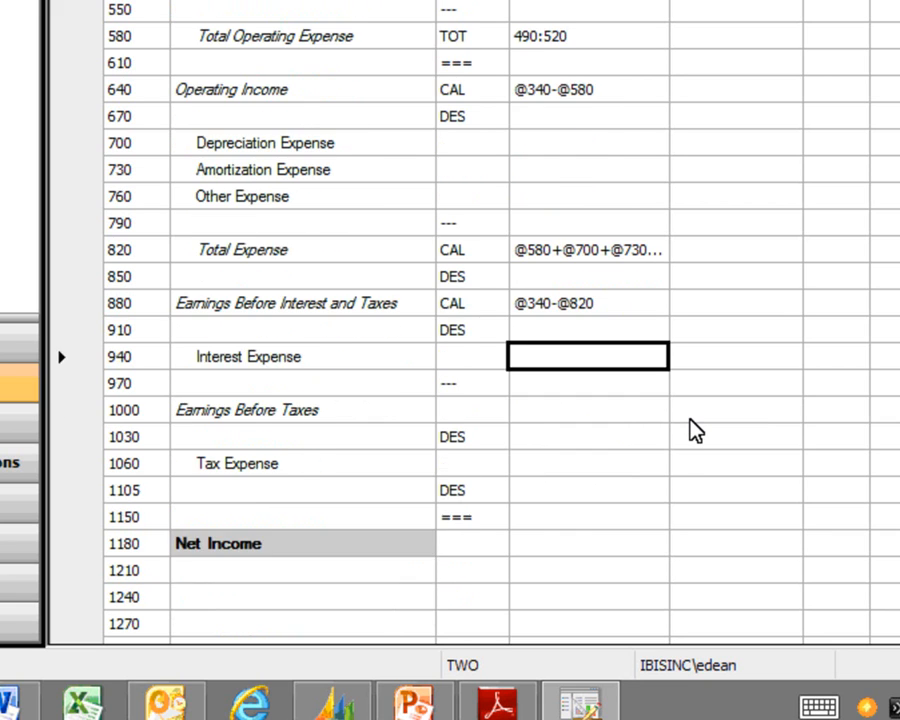
pyautogui.click(553, 414)
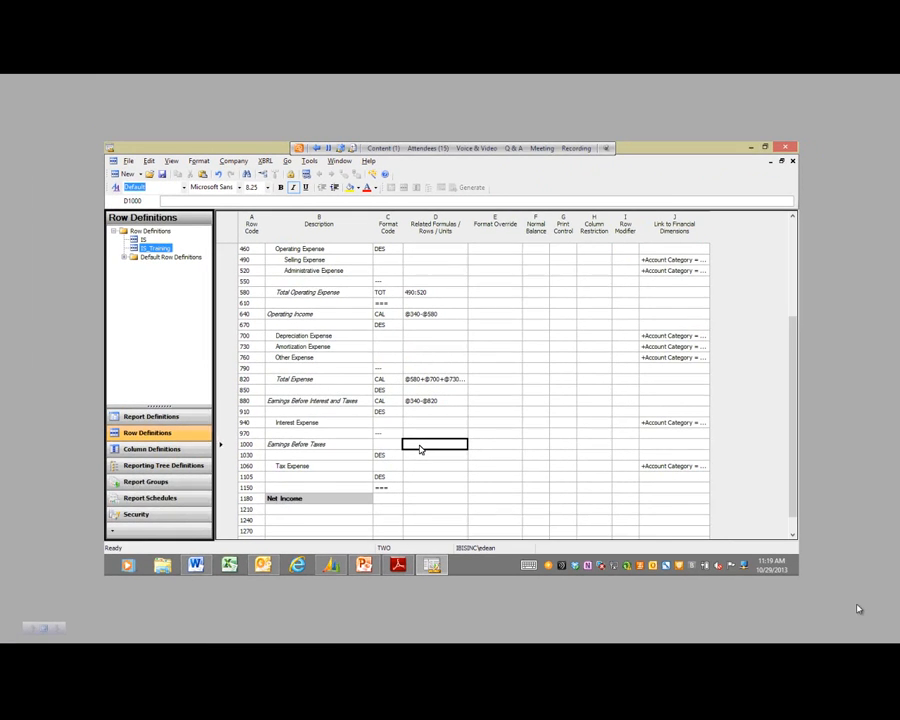
pyautogui.press('Left')
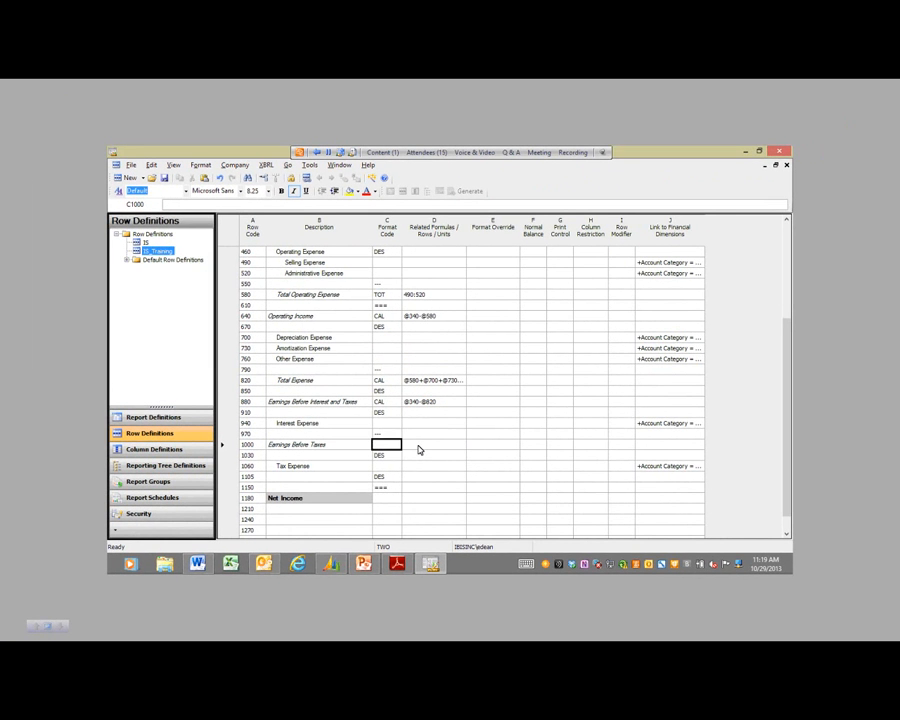
pyautogui.write('c')
pyautogui.press('Return')
pyautogui.click(428, 447)
pyautogui.write('@880')
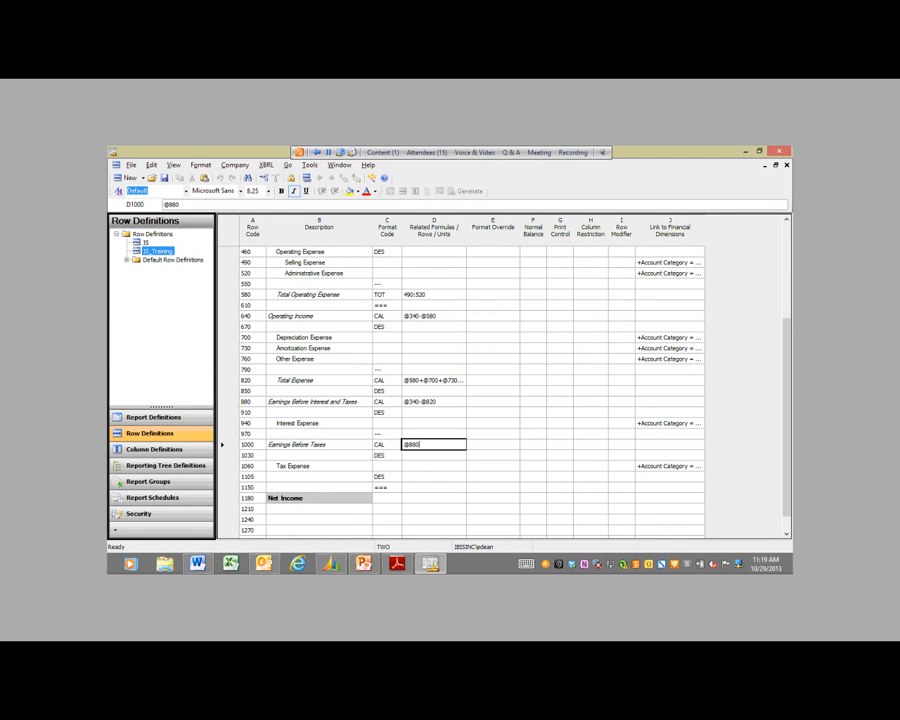
pyautogui.write('-')
pyautogui.press('BackSpace')
pyautogui.write('+@1000')
pyautogui.press('Return')
pyautogui.click(412, 498)
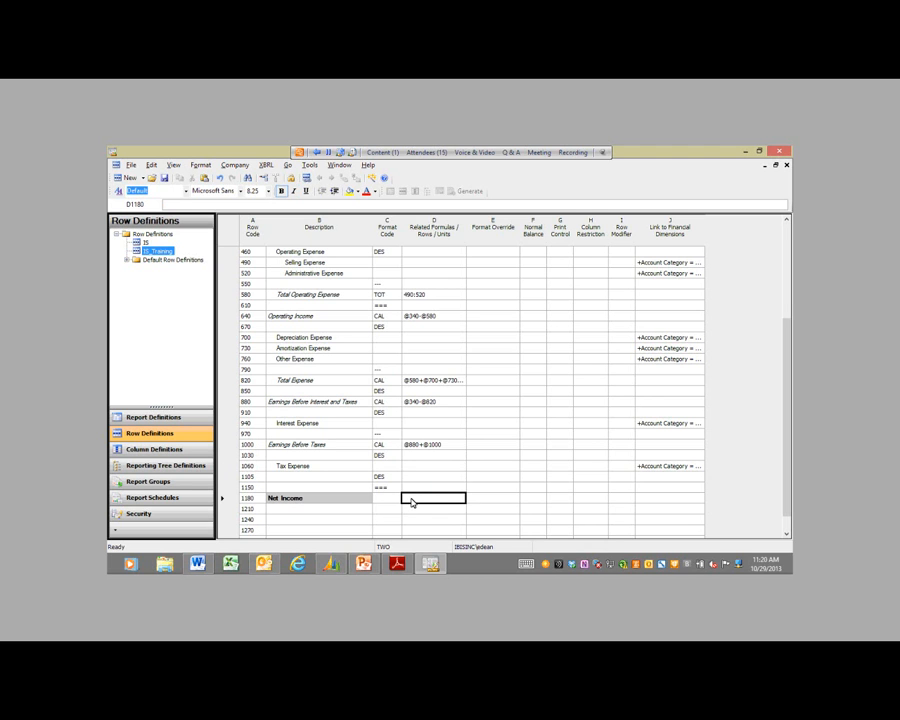
pyautogui.scroll(-1, 404, 503)
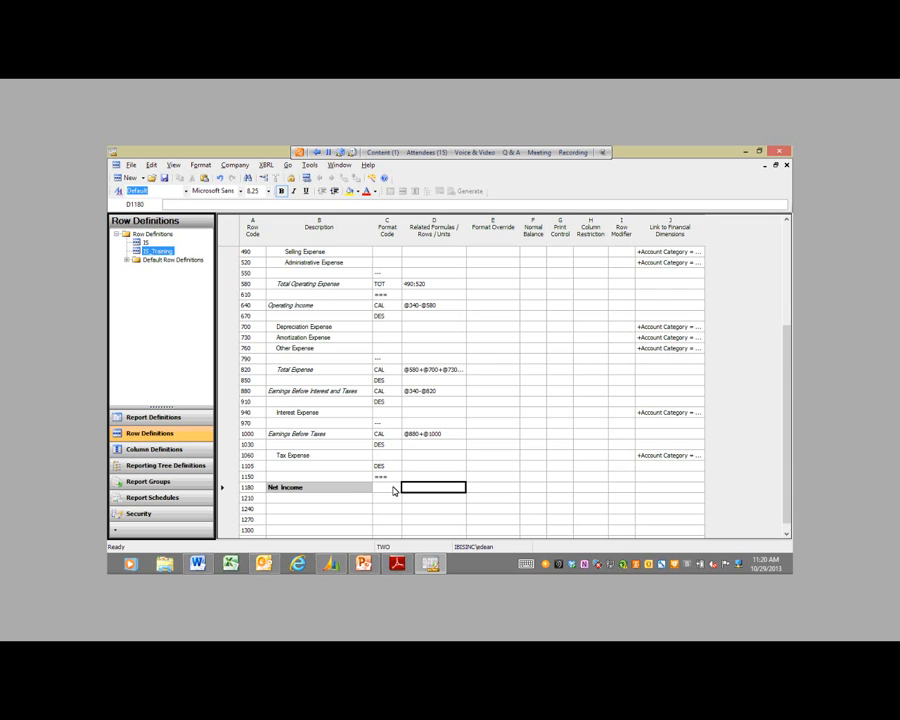
pyautogui.click(391, 487)
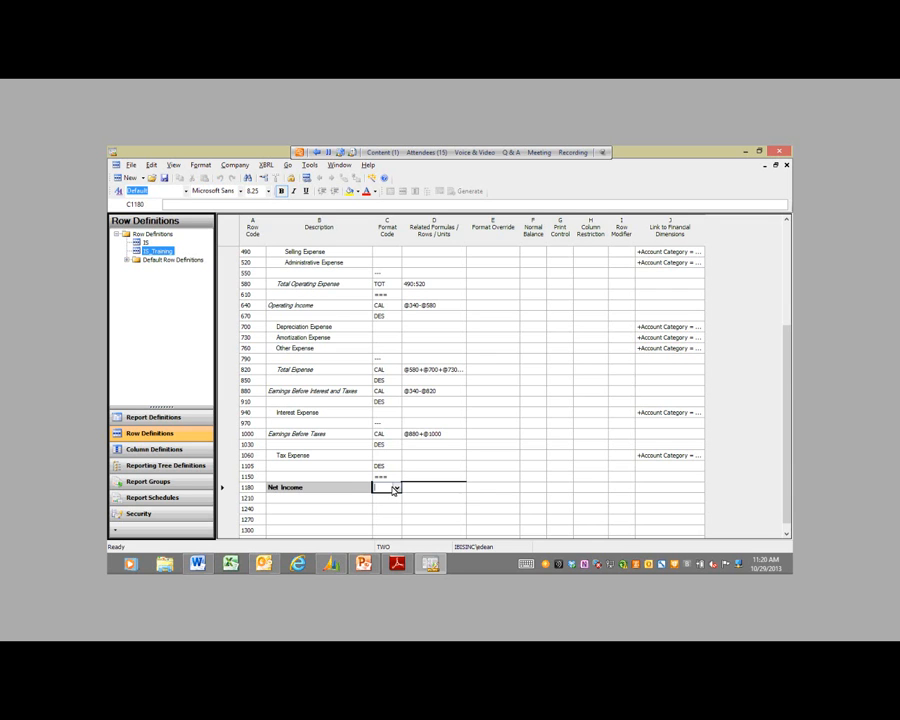
pyautogui.click(414, 340)
pyautogui.click(419, 486)
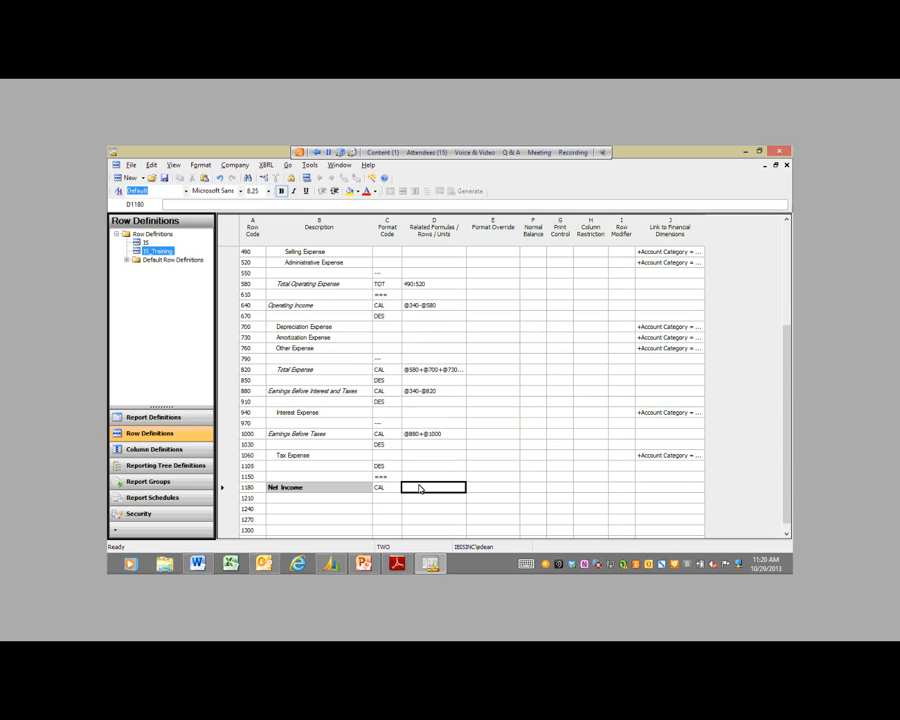
pyautogui.write('@1000')
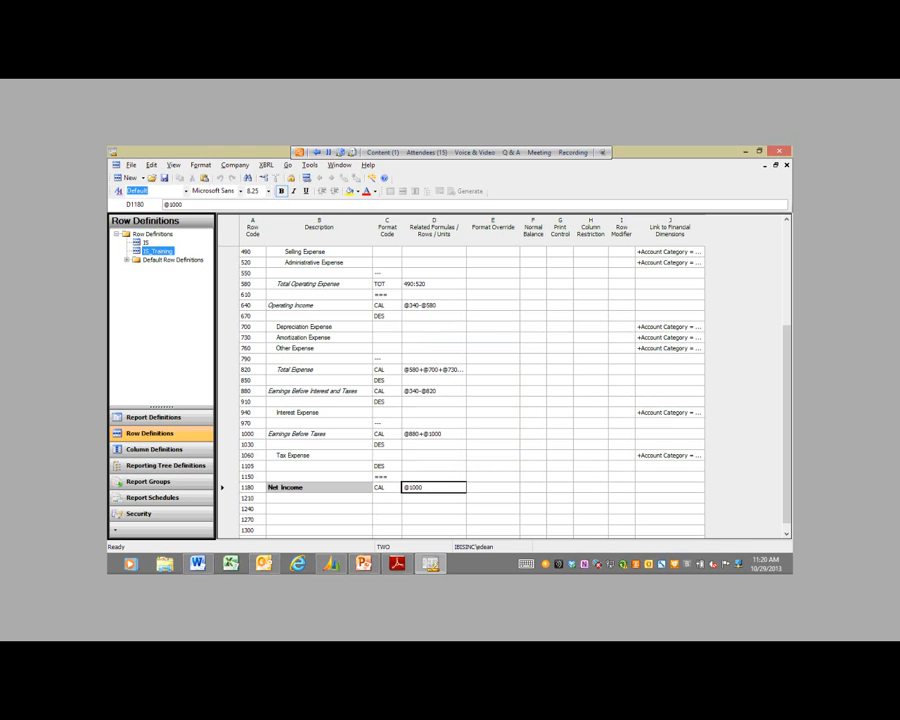
pyautogui.write('+@1060')
pyautogui.press('Tab')
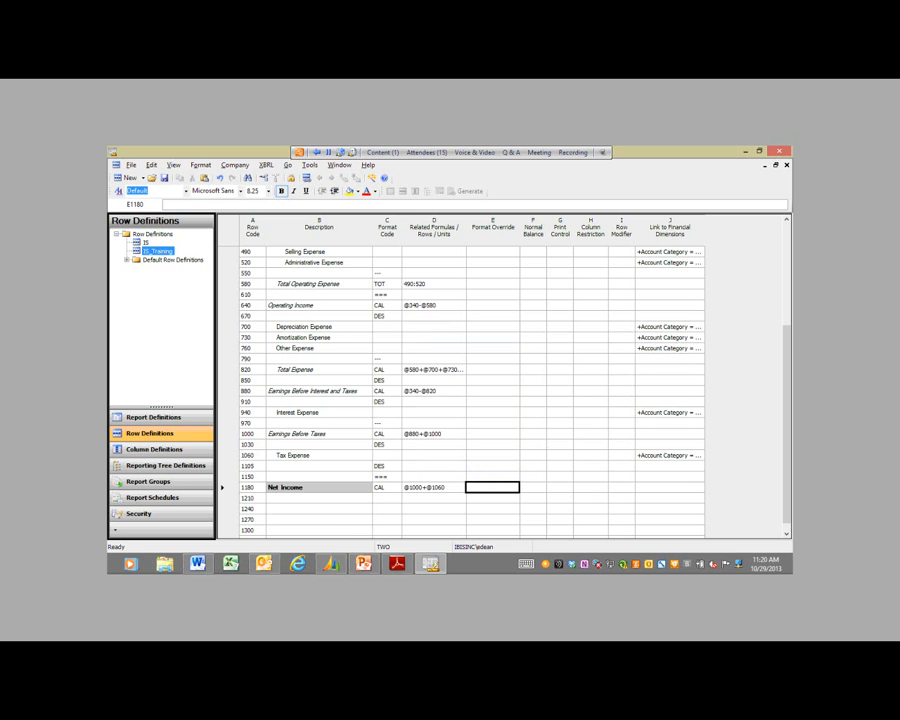
# Step: Make the Expenses heading description bold and give it light grey shading
pyautogui.scroll(5, 565, 311)
pyautogui.click(285, 381)
pyautogui.click(281, 190)
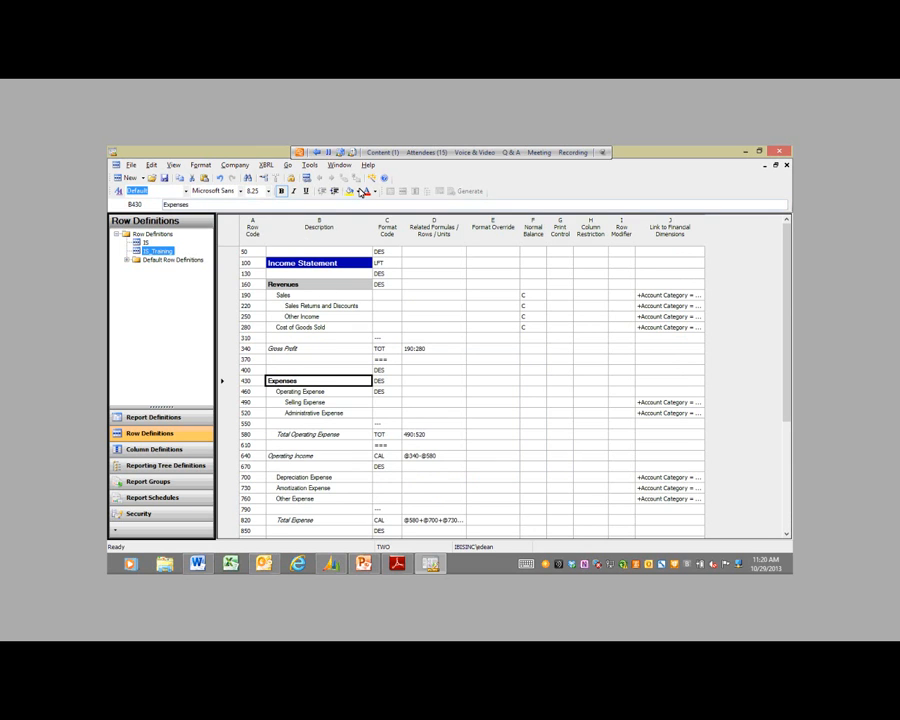
pyautogui.click(372, 191)
pyautogui.click(470, 314)
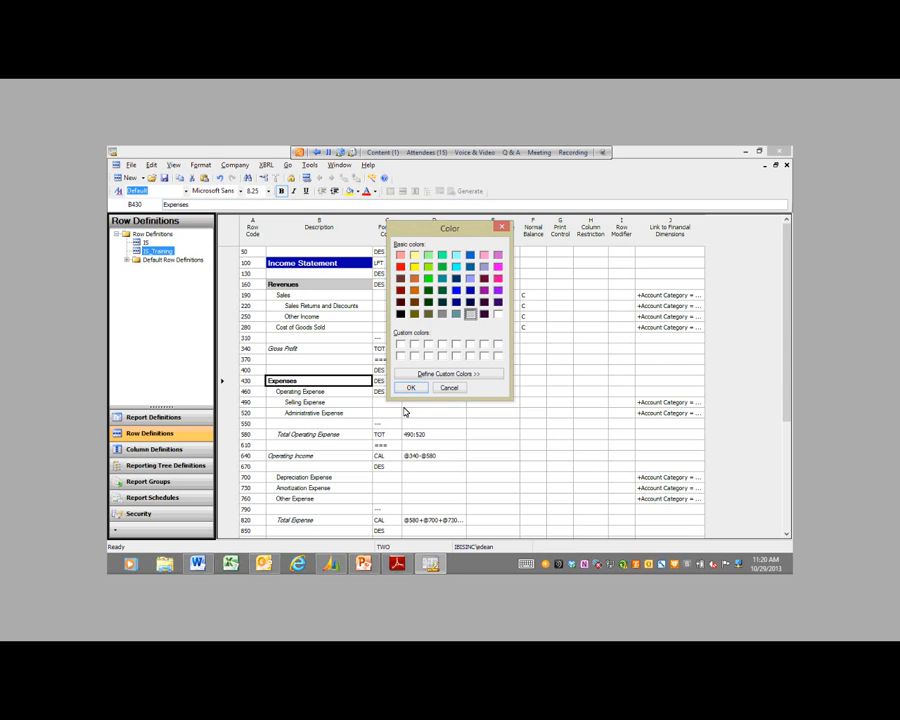
pyautogui.click(419, 391)
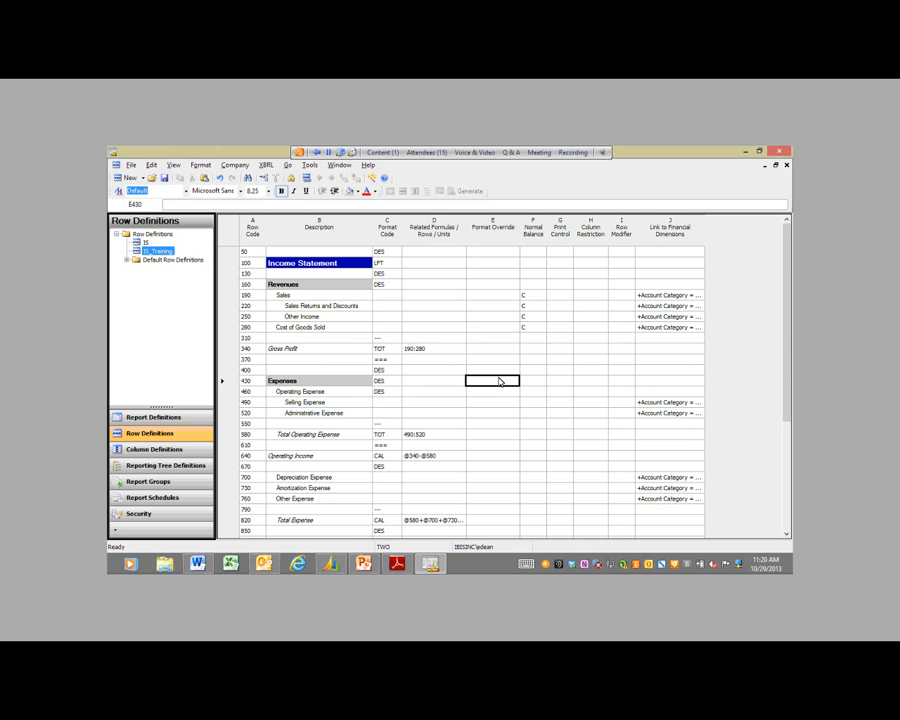
# Step: Check the Selling Expense row's account category link and try to save the IS_Training row definition
pyautogui.scroll(-3, 498, 381)
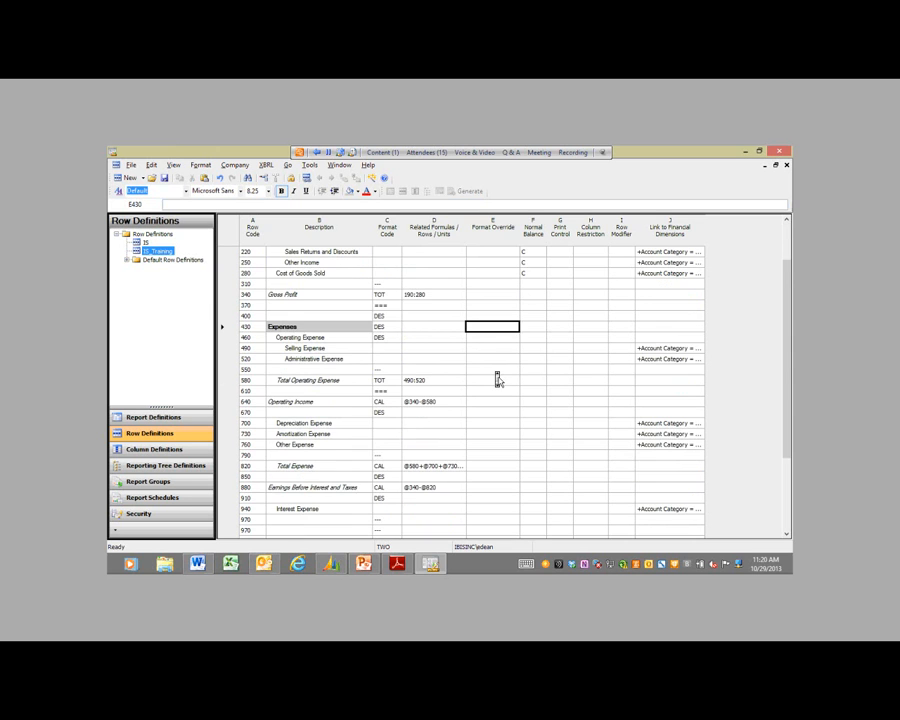
pyautogui.click(678, 326)
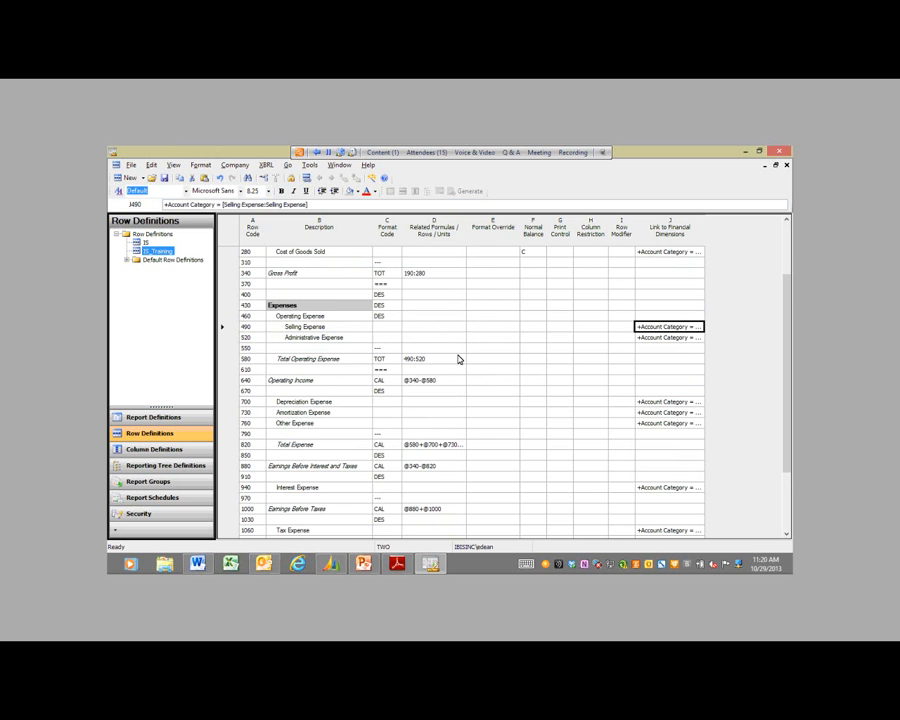
pyautogui.scroll(-1, 458, 359)
pyautogui.scroll(3, 458, 359)
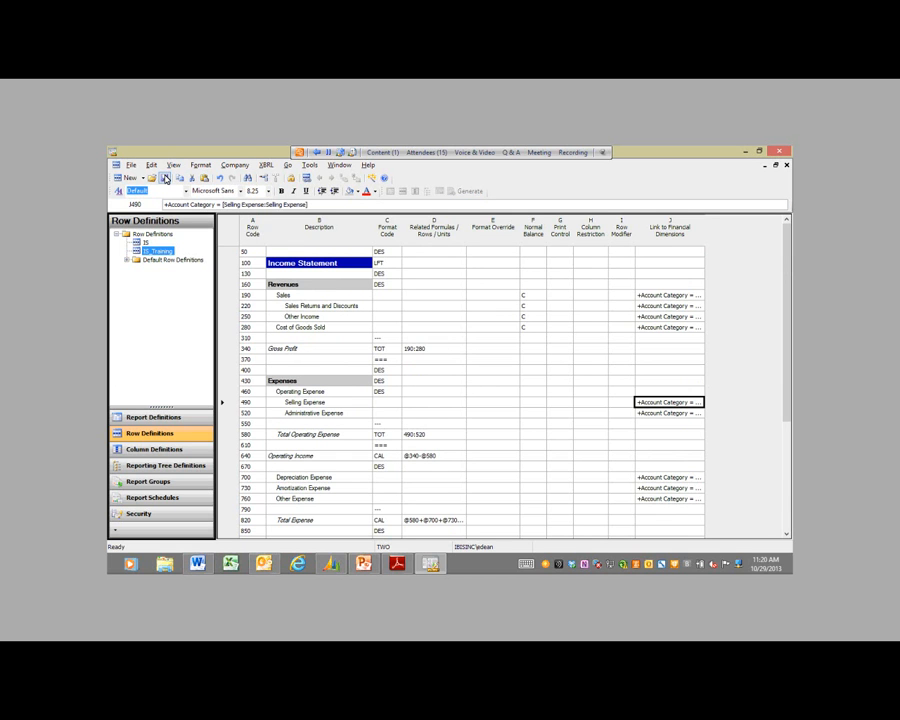
pyautogui.hotkey('ctrl', 's')
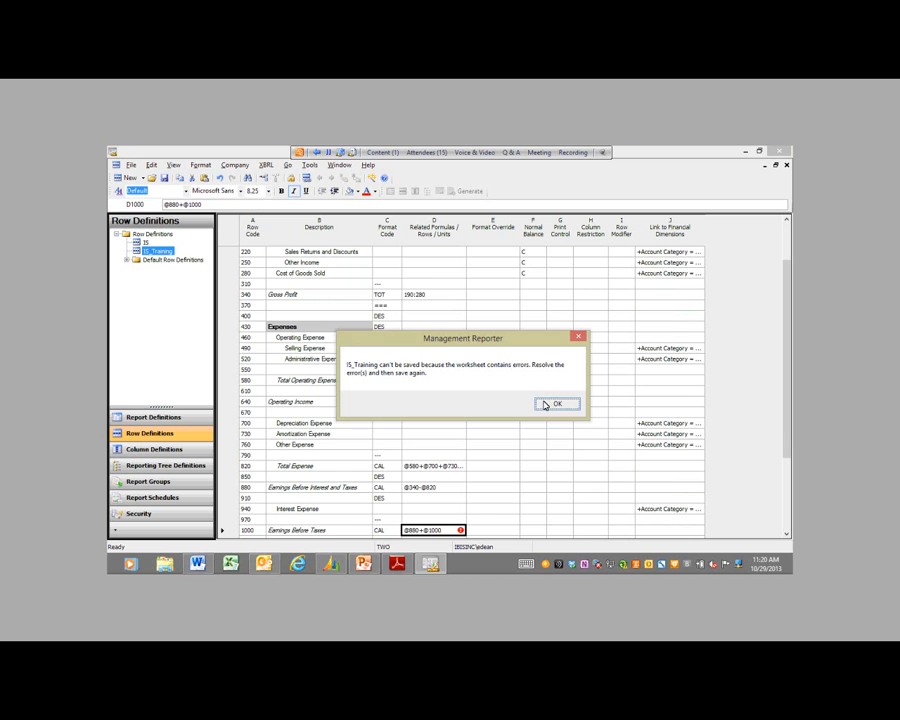
pyautogui.click(556, 404)
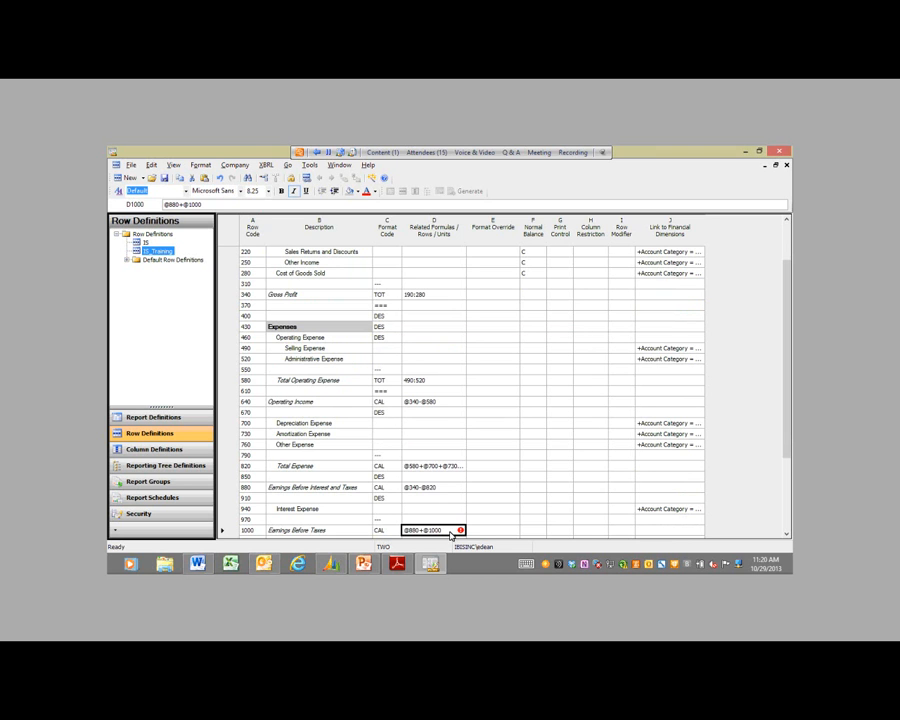
# Step: Change the Earnings Before Taxes row's format code to TOT and its related rows to 880:940
pyautogui.scroll(1, 453, 530)
pyautogui.scroll(-3, 453, 530)
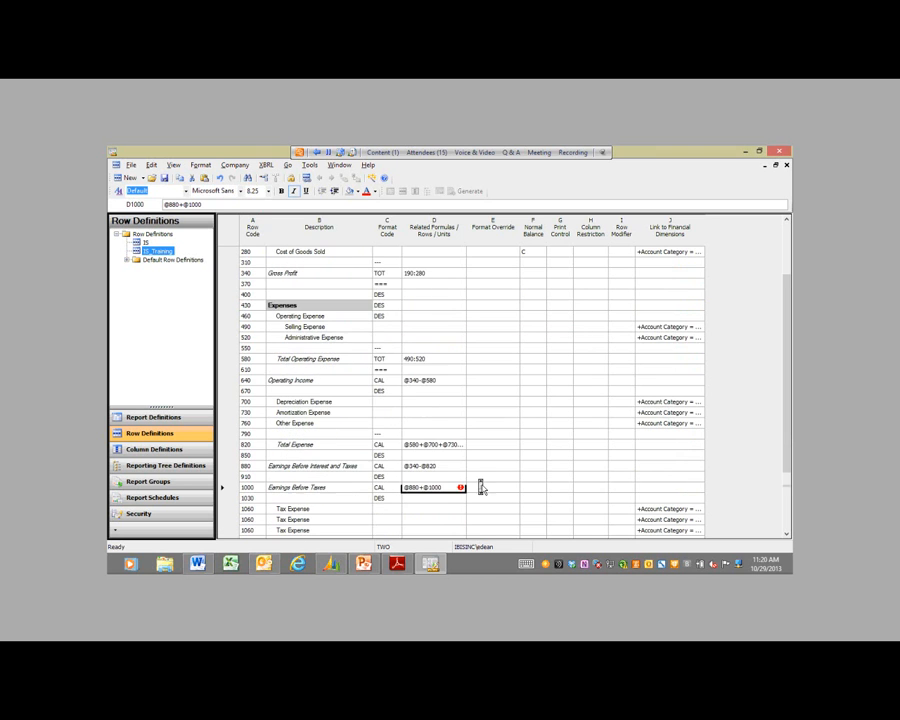
pyautogui.scroll(-3, 480, 487)
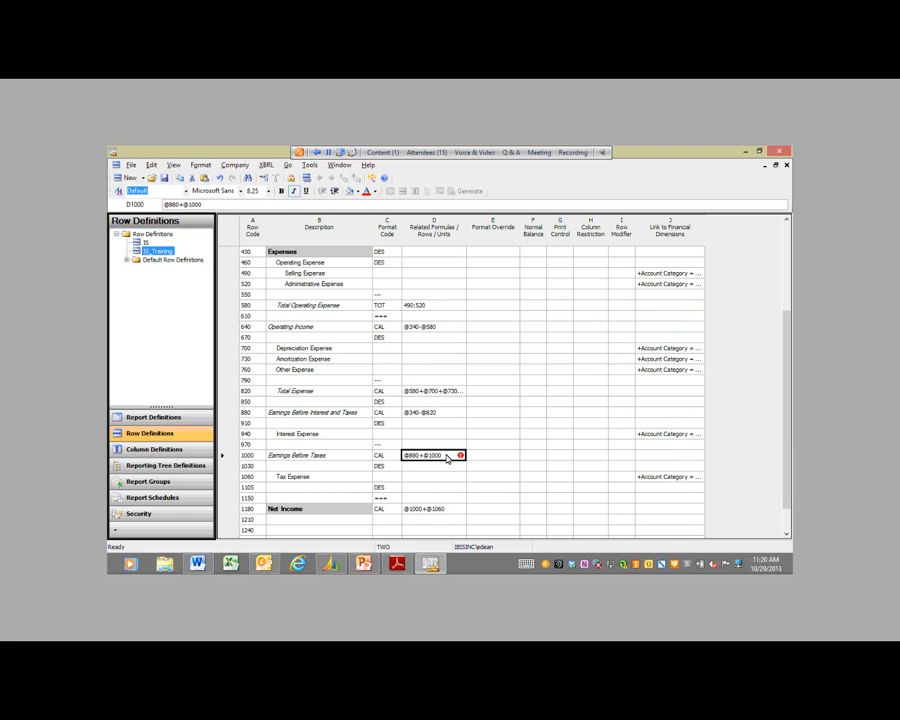
pyautogui.click(426, 455)
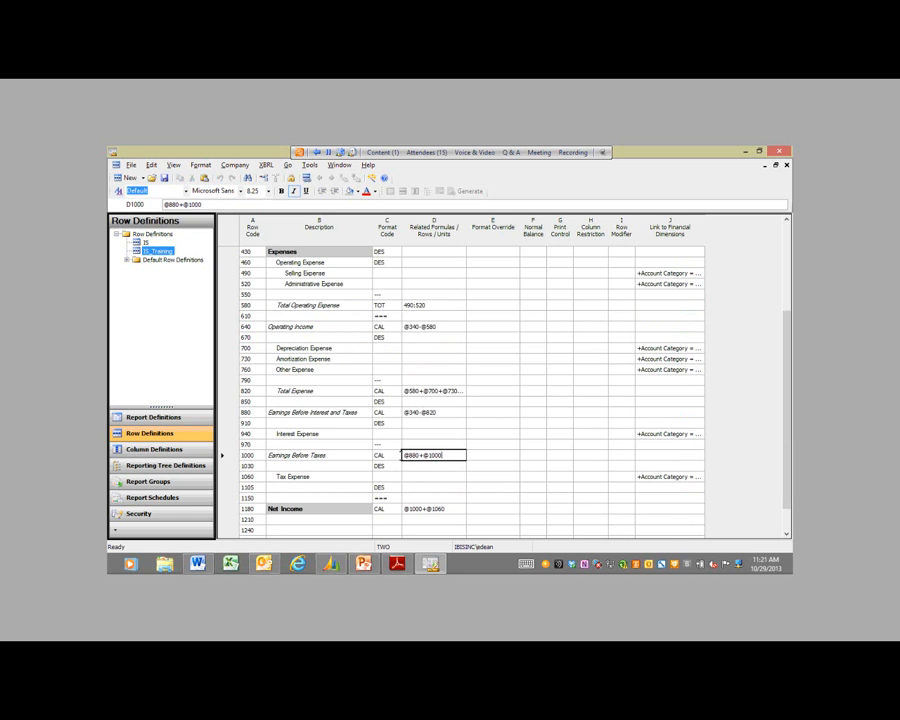
pyautogui.click(386, 455)
pyautogui.click(396, 455)
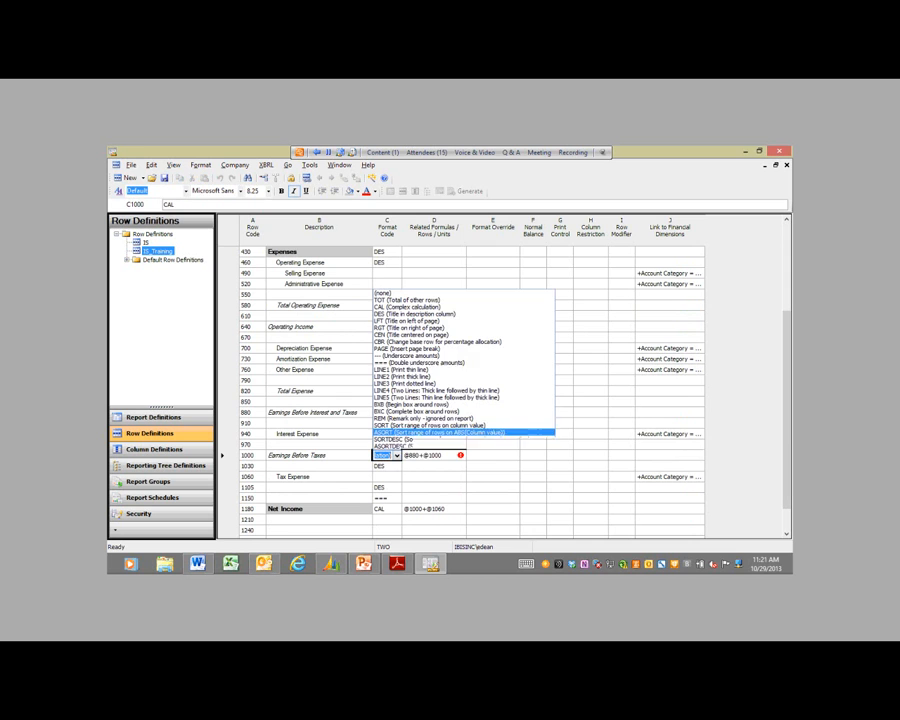
pyautogui.click(385, 300)
pyautogui.click(445, 456)
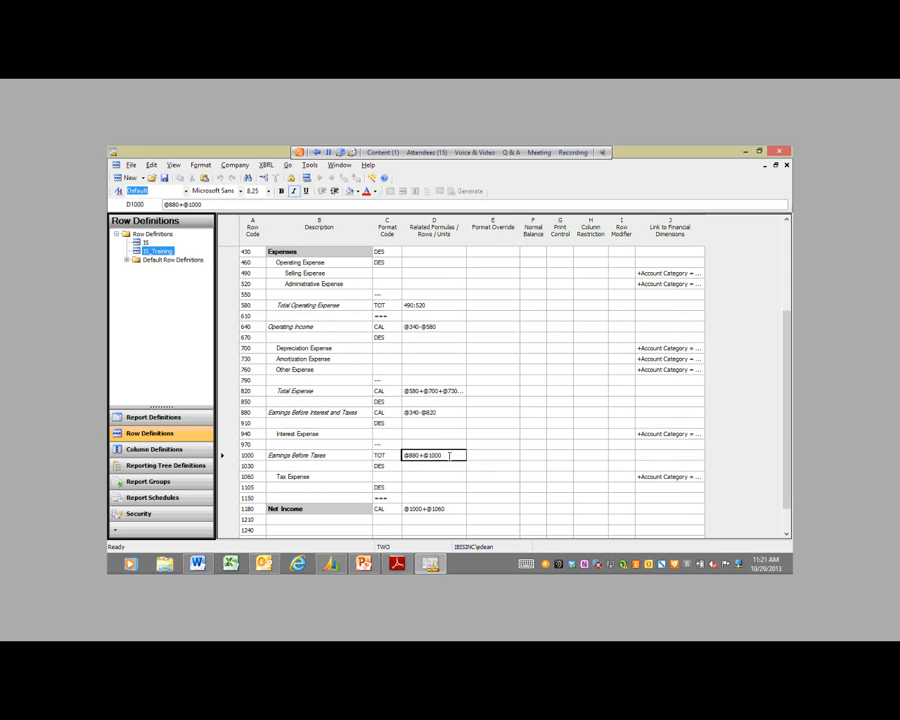
pyautogui.moveTo(449, 455); pyautogui.dragTo(386, 459)
pyautogui.write('880:940')
pyautogui.press('Tab')
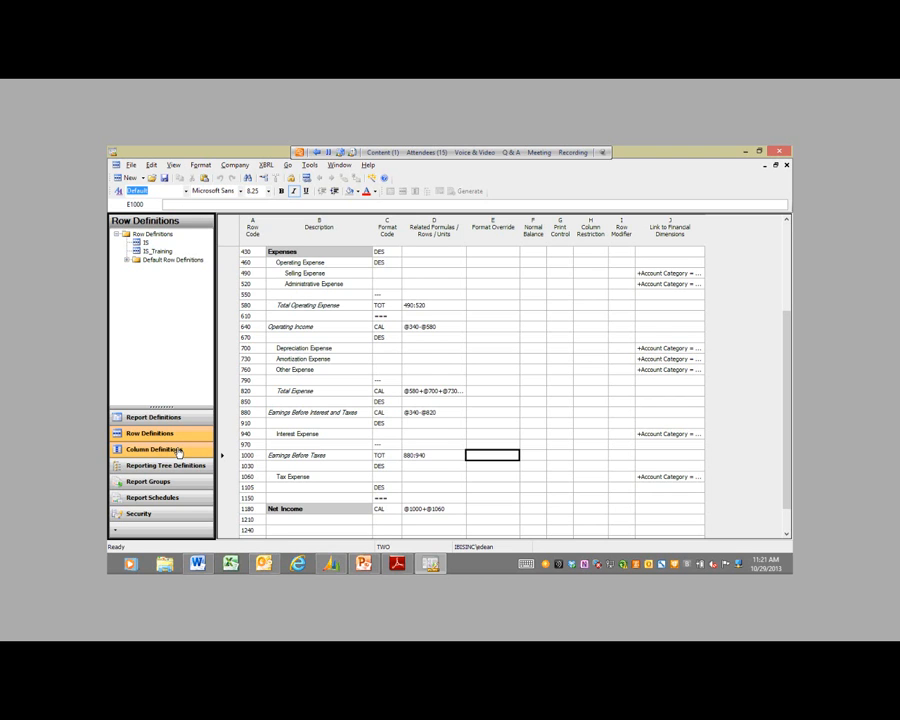
# Step: Switch to the column definitions and create a new blank column definition
pyautogui.click(180, 452)
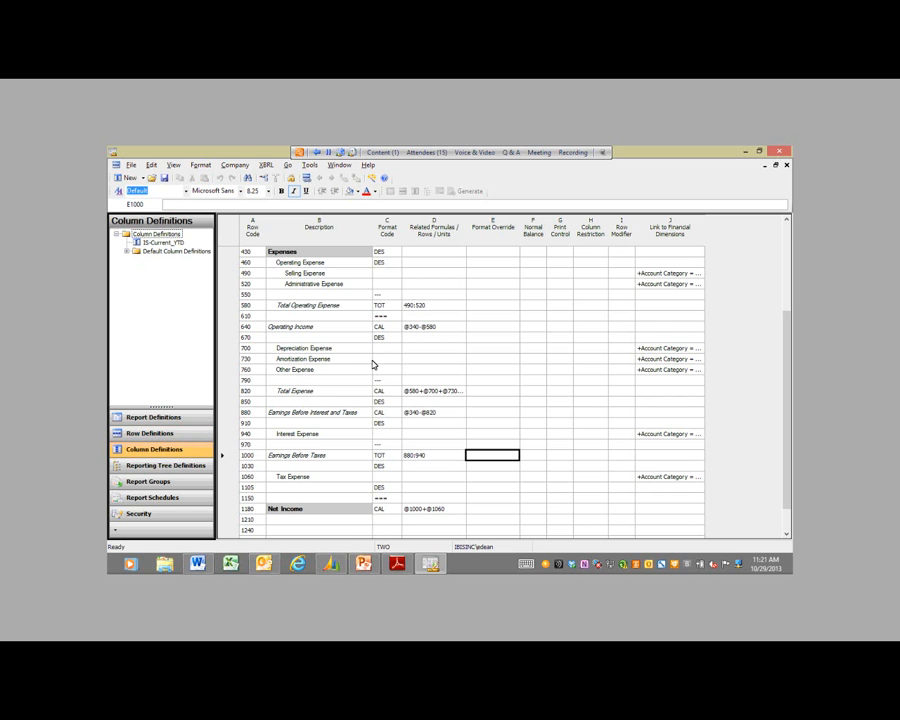
pyautogui.scroll(4, 373, 365)
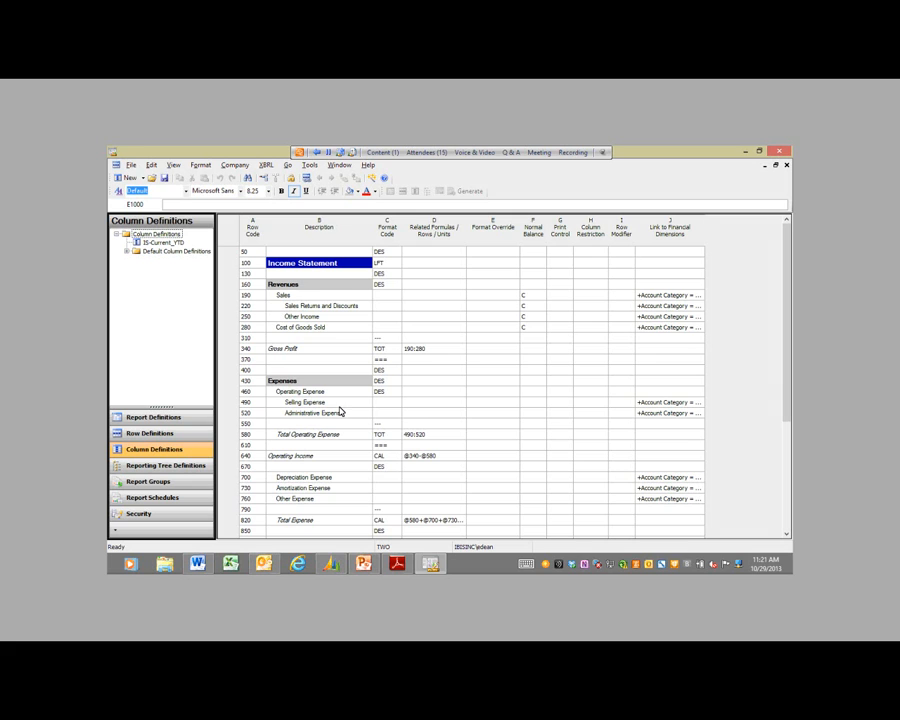
pyautogui.click(130, 179)
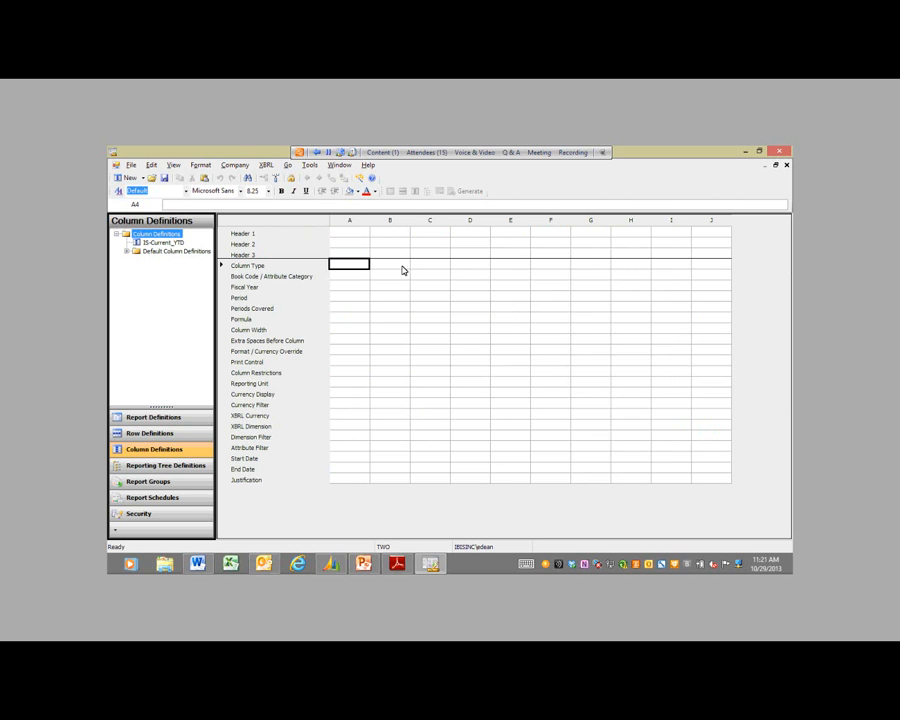
# Step: Set column A's type to DESC for row descriptions and check its column width
pyautogui.doubleClick(355, 267)
pyautogui.click(360, 288)
pyautogui.click(358, 330)
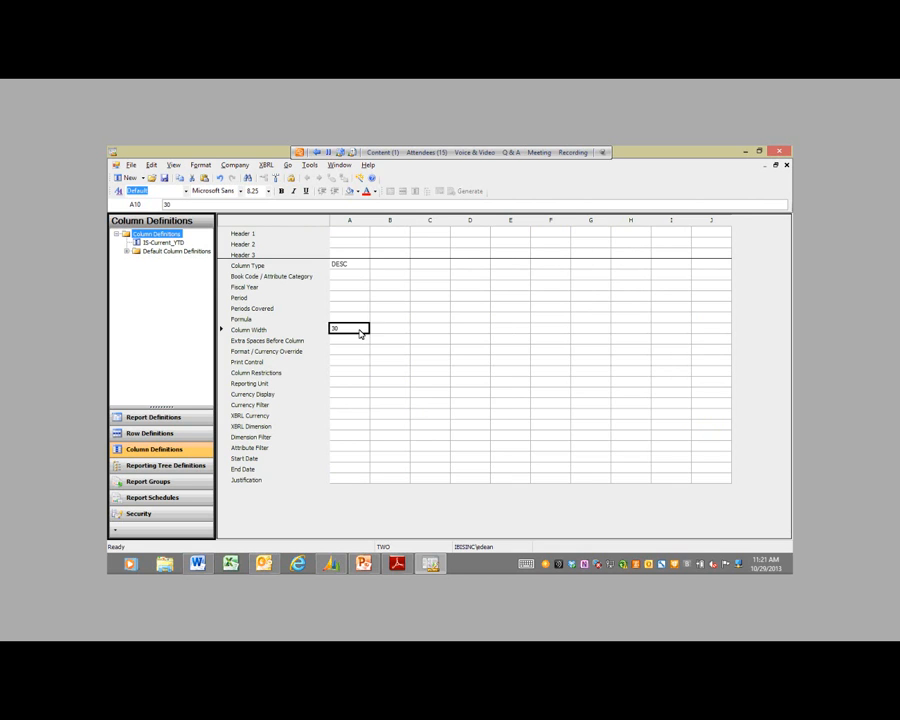
pyautogui.click(358, 330)
# Step: Enter ACTUAL as the first header of column B
pyautogui.click(390, 266)
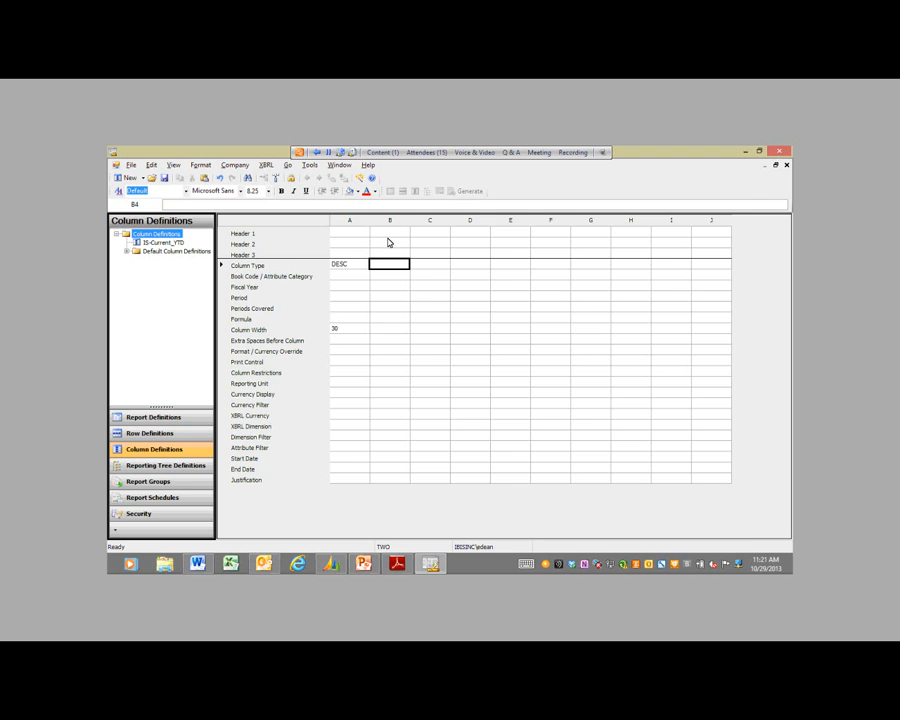
pyautogui.click(390, 233)
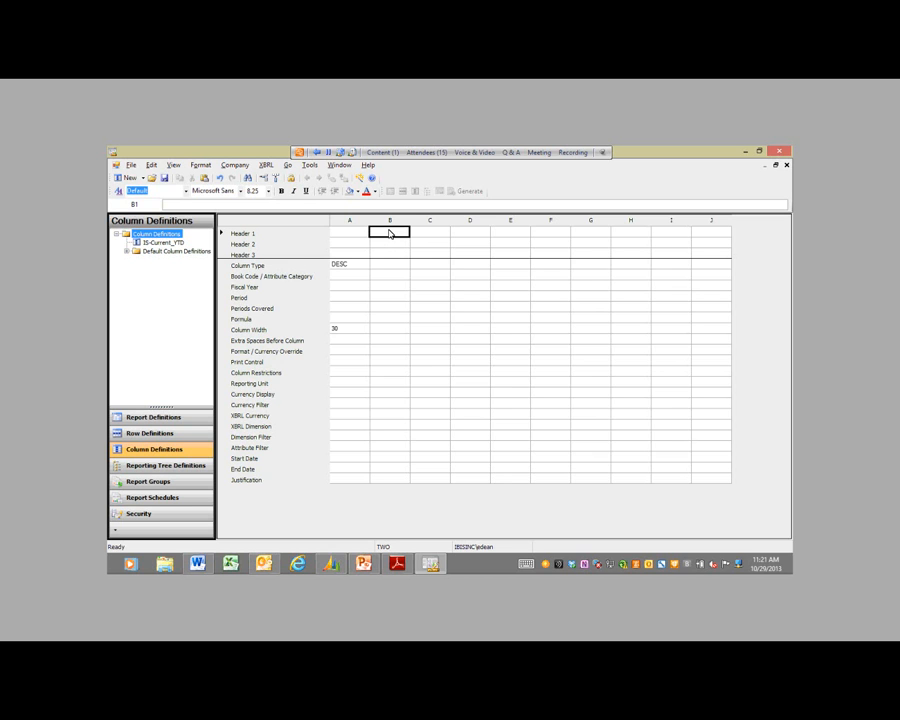
pyautogui.write('ACTUAL')
pyautogui.press('Return')
# Step: Set column B's type to FD for financial dimension amounts and check its book code, fiscal year, period and periods covered
pyautogui.click(393, 266)
pyautogui.click(393, 266)
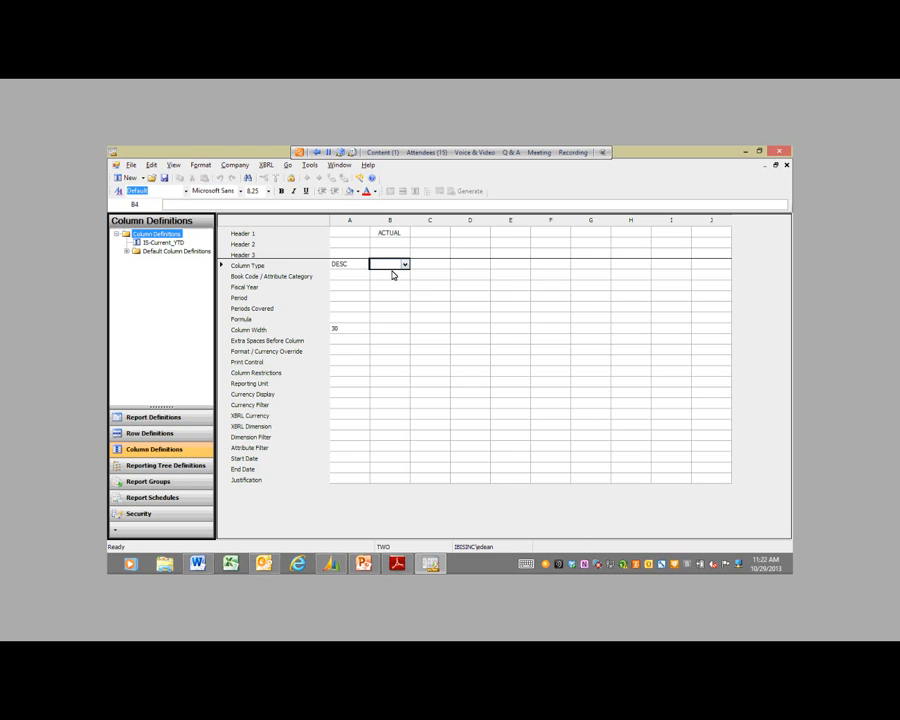
pyautogui.click(392, 268)
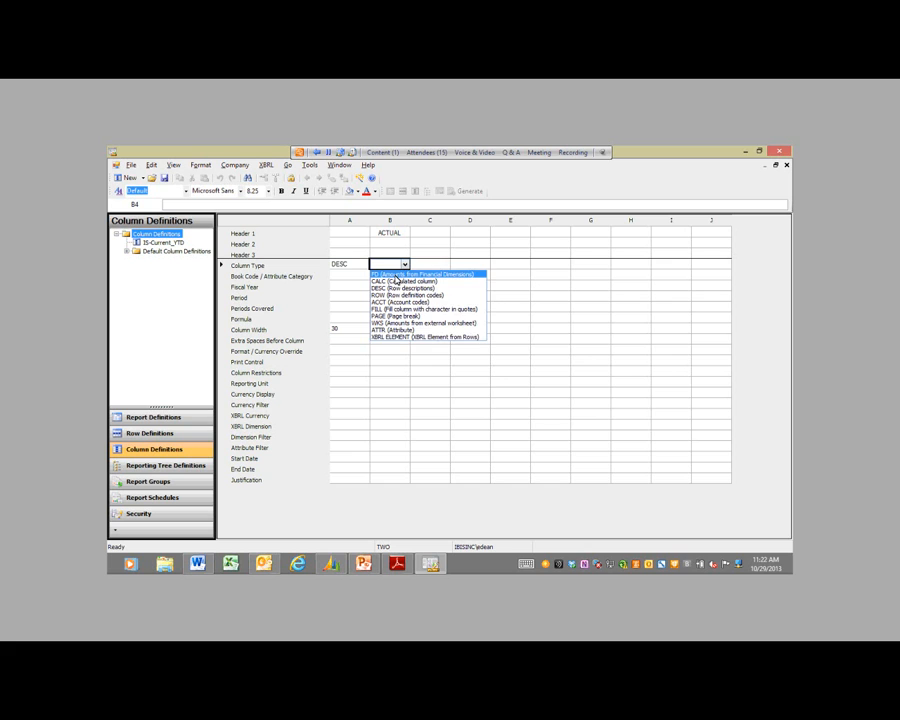
pyautogui.click(395, 276)
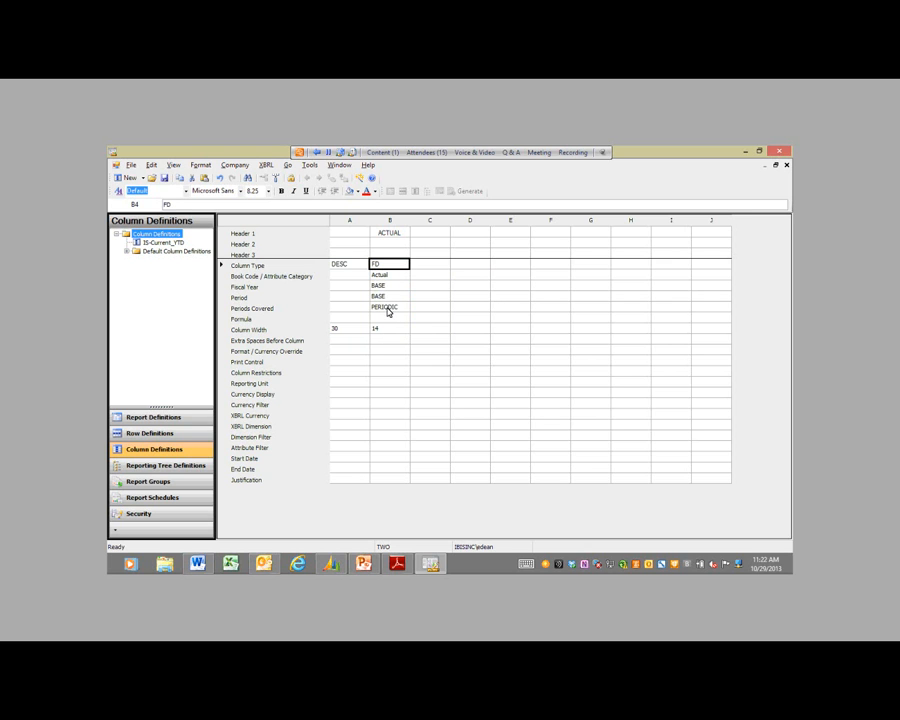
pyautogui.click(390, 277)
pyautogui.click(398, 288)
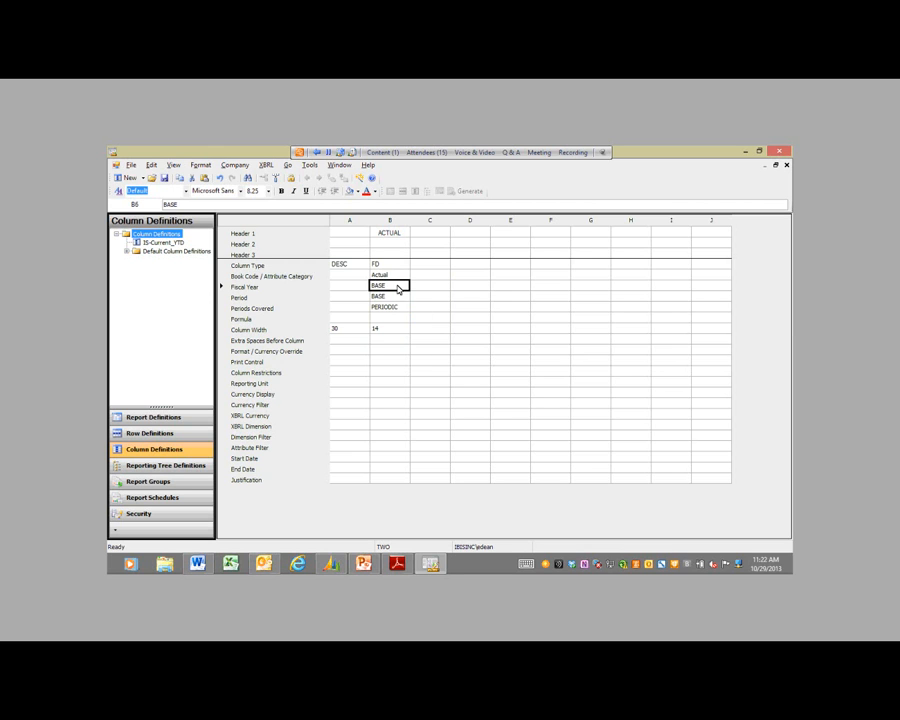
pyautogui.click(397, 300)
pyautogui.click(399, 310)
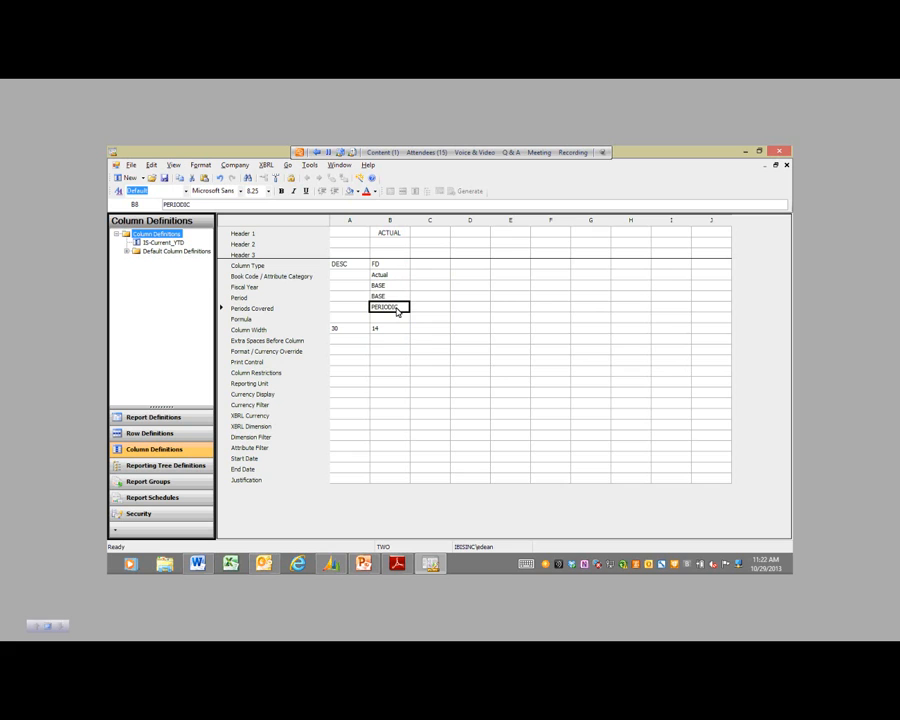
# Step: Review column B's fiscal year, period, periods covered and column width settings
pyautogui.press('Up')
pyautogui.press('Up')
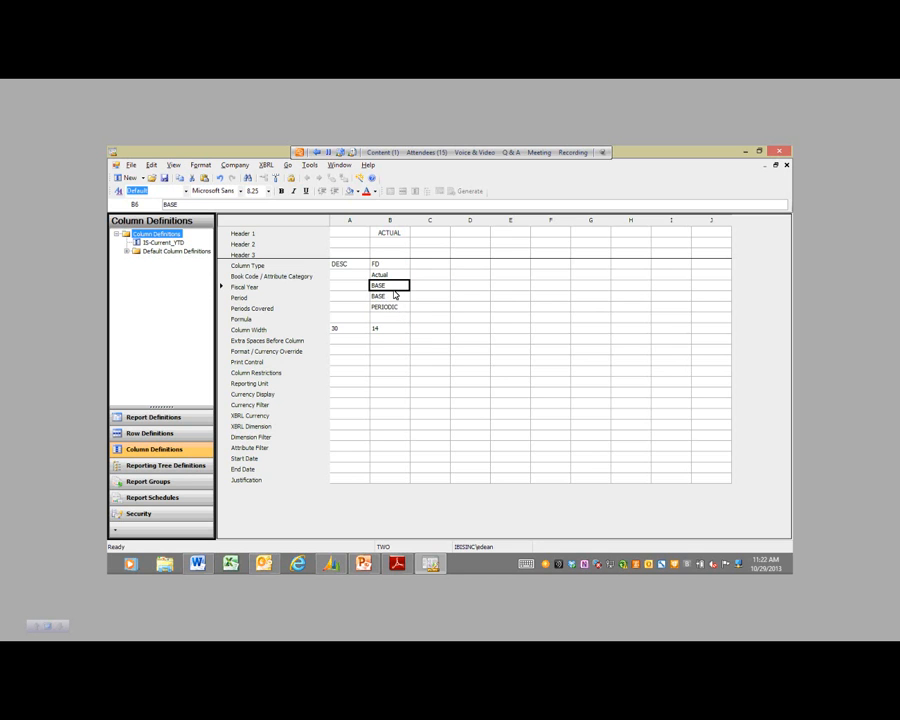
pyautogui.click(392, 299)
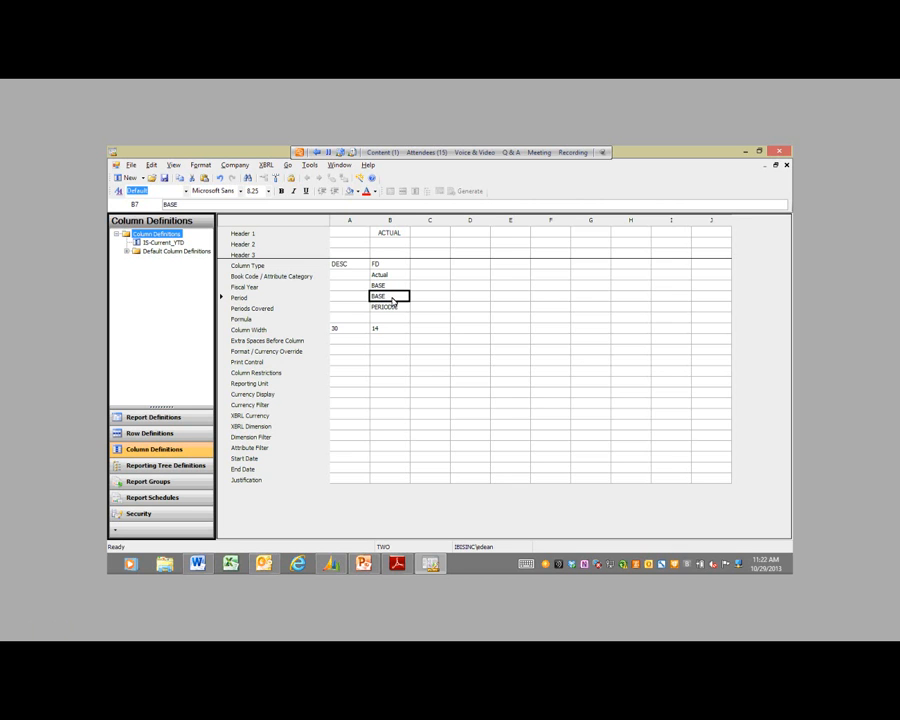
pyautogui.click(395, 311)
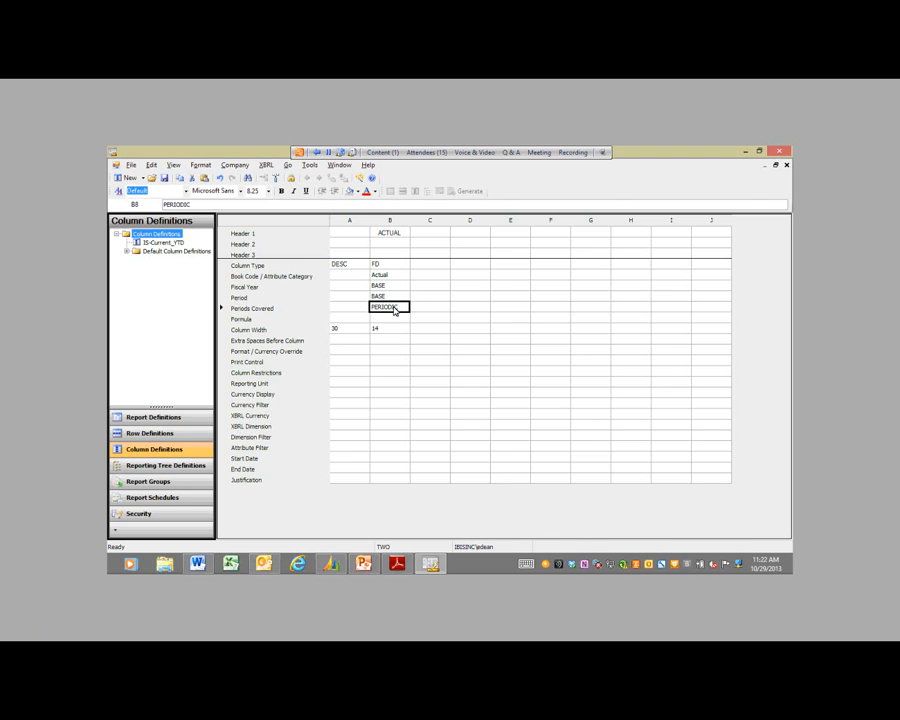
pyautogui.click(399, 329)
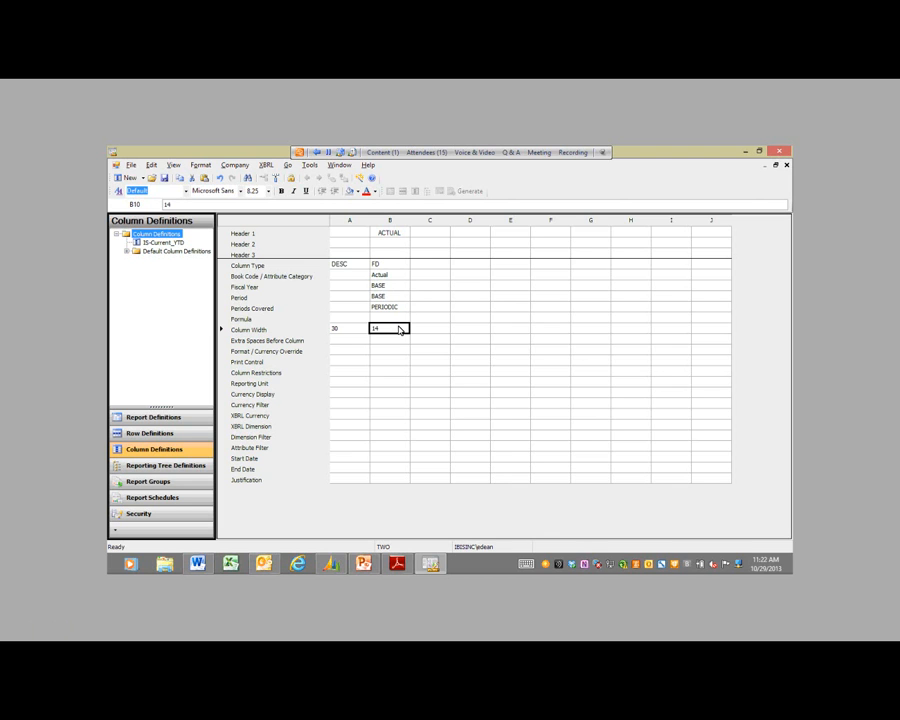
# Step: Enter YTD as the first header of column C
pyautogui.click(433, 234)
pyautogui.click(433, 234)
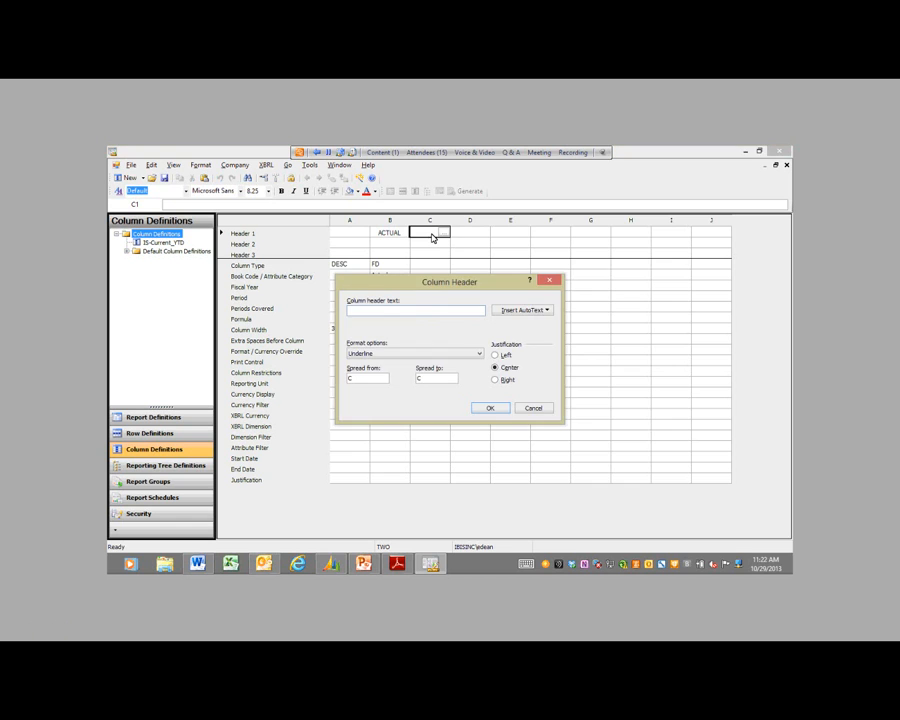
pyautogui.click(534, 409)
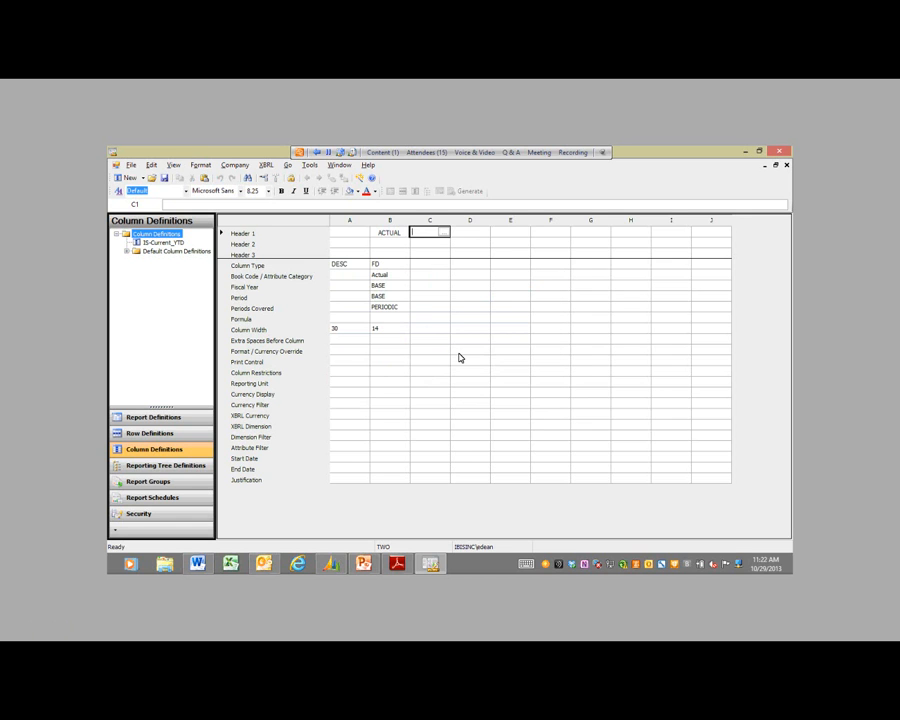
pyautogui.write('YTD')
pyautogui.press('Return')
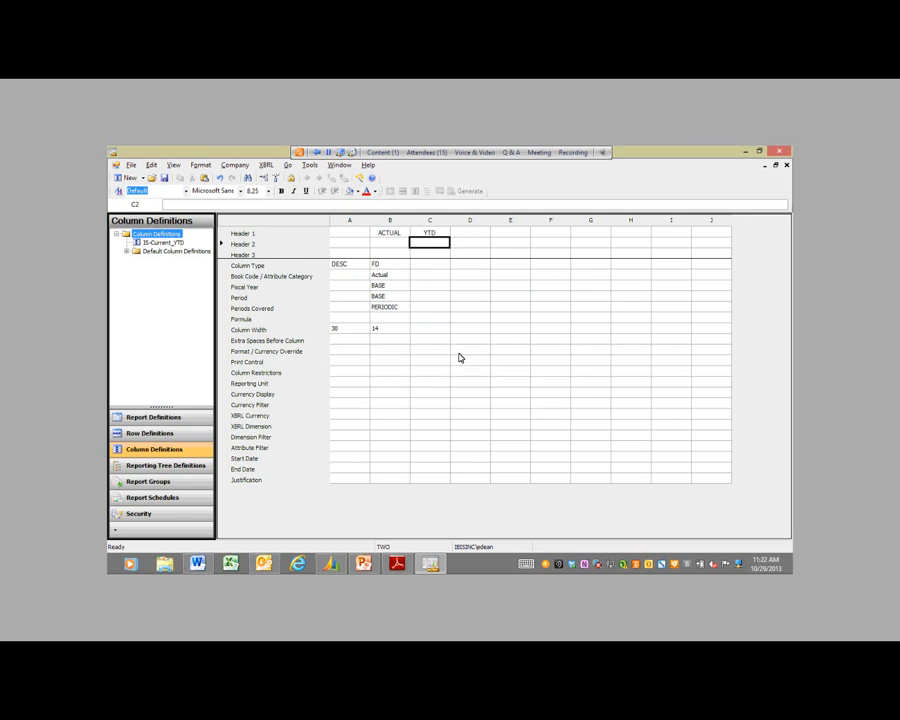
# Step: Set column C's type to FD and its periods covered to YTD (Year To Date)
pyautogui.click(420, 267)
pyautogui.doubleClick(424, 267)
pyautogui.click(430, 277)
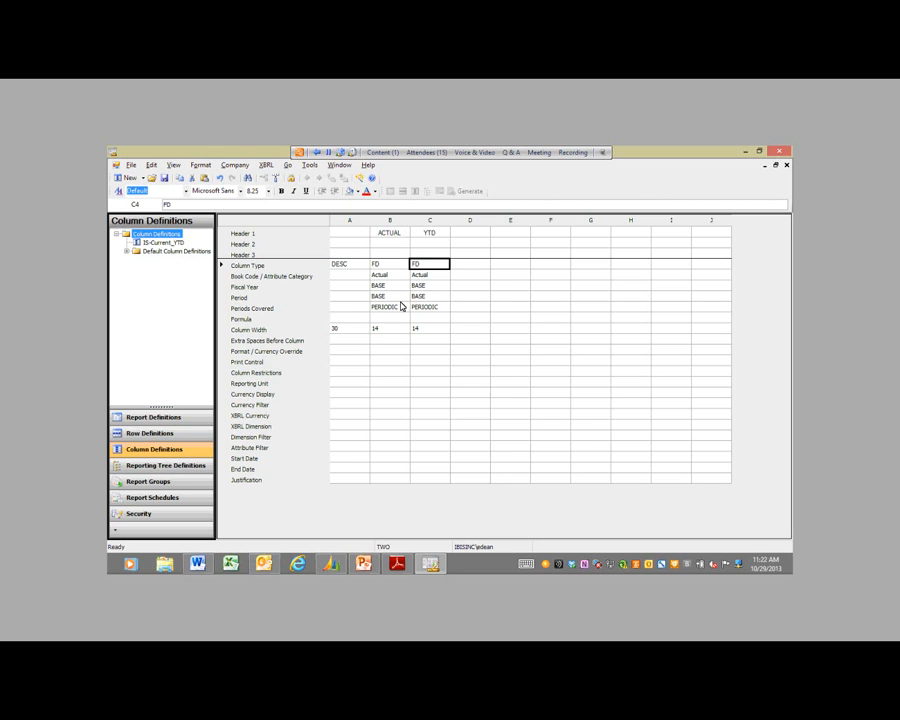
pyautogui.click(424, 310)
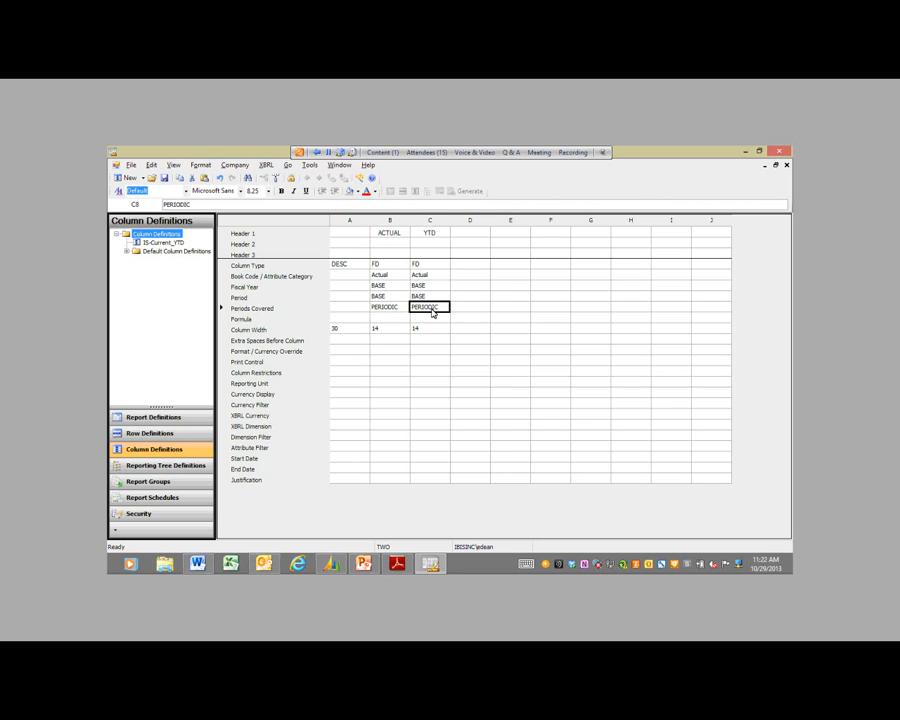
pyautogui.click(432, 310)
pyautogui.click(446, 307)
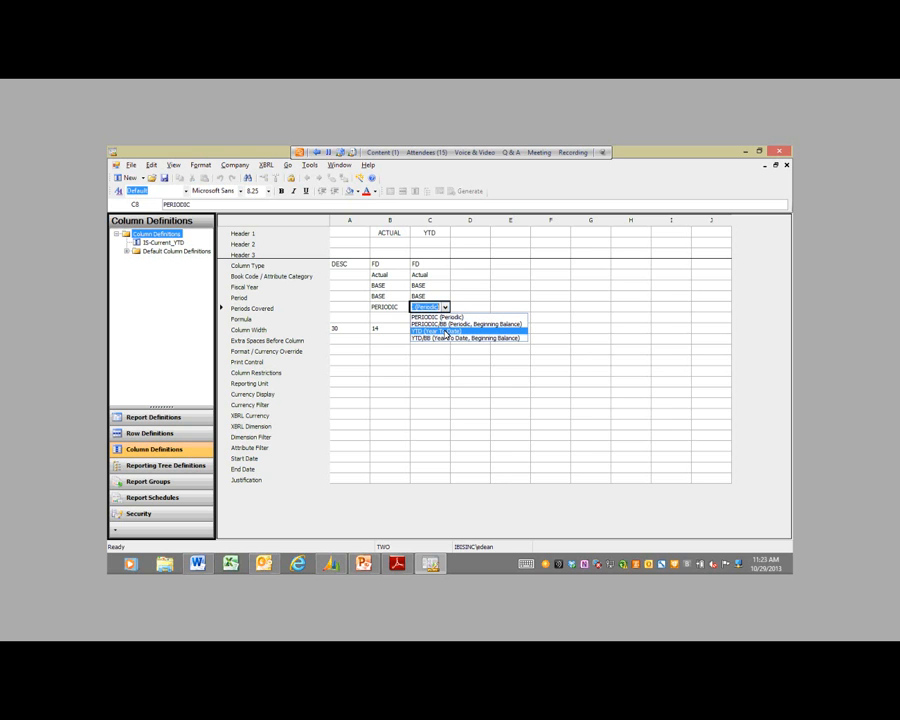
pyautogui.click(446, 333)
# Step: Enter Prev YTD as the first header of column D
pyautogui.click(472, 233)
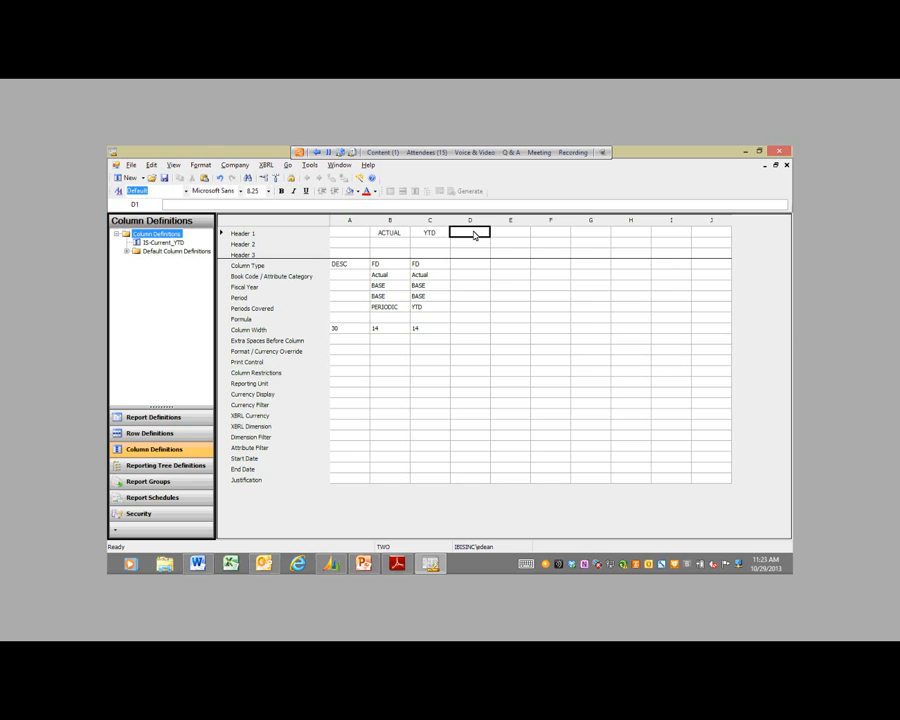
pyautogui.write('Prev YTD')
pyautogui.press('Return')
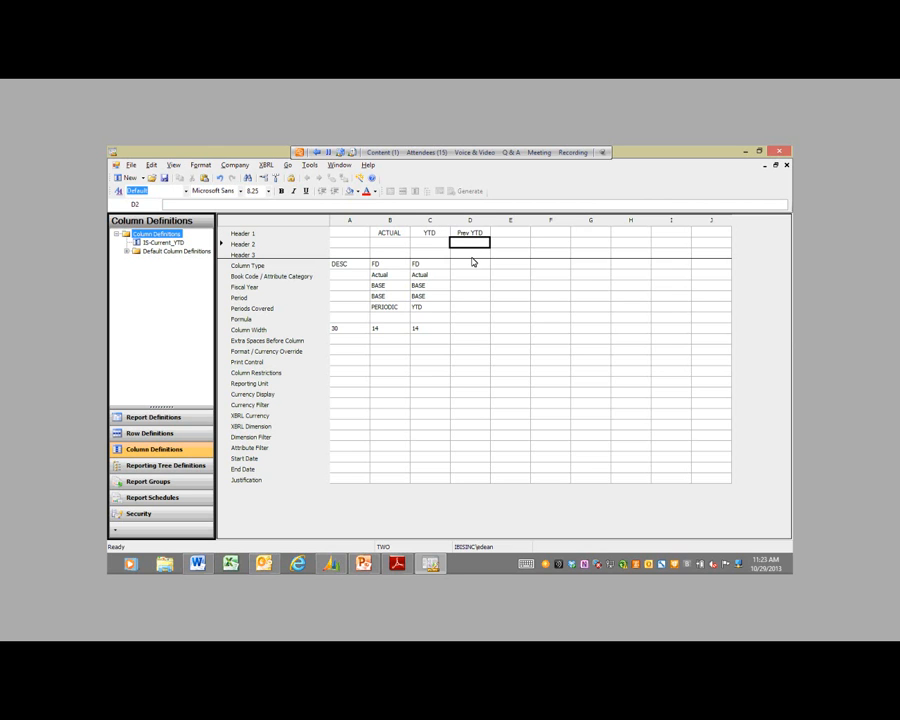
# Step: Set column D's type to FD and its periods covered to YTD
pyautogui.click(473, 262)
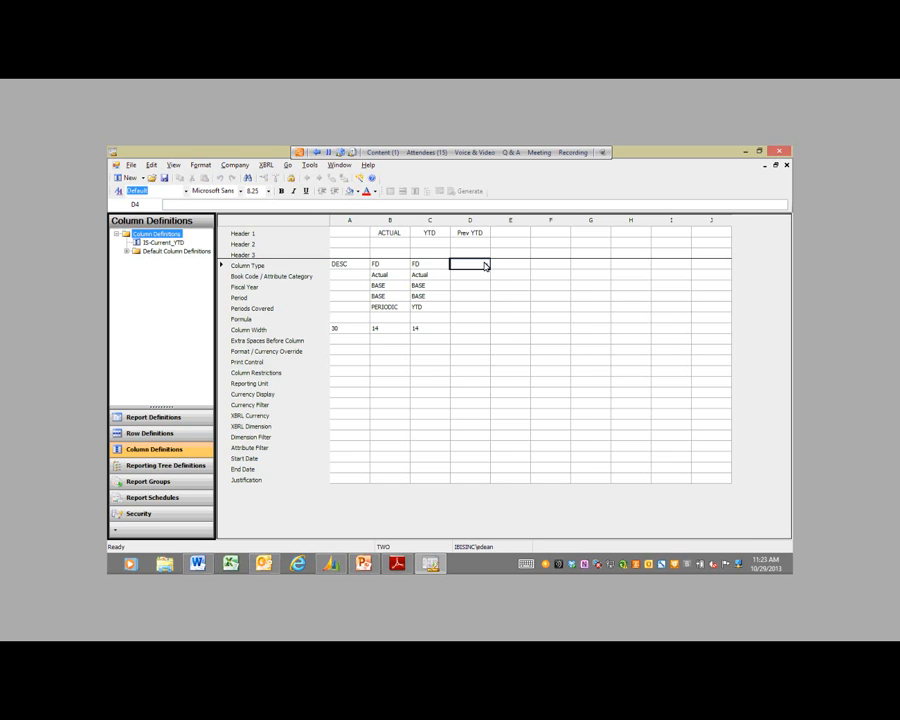
pyautogui.click(479, 278)
pyautogui.click(478, 307)
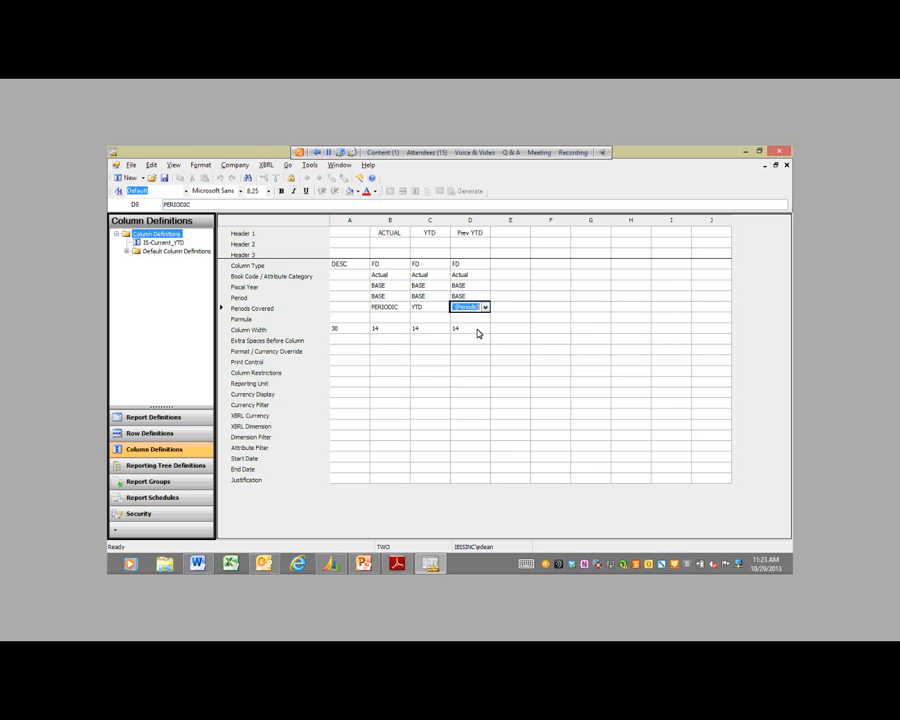
pyautogui.write('YTD')
# Step: Set column D's fiscal year to BASE-1 so it draws on the previous year
pyautogui.click(470, 286)
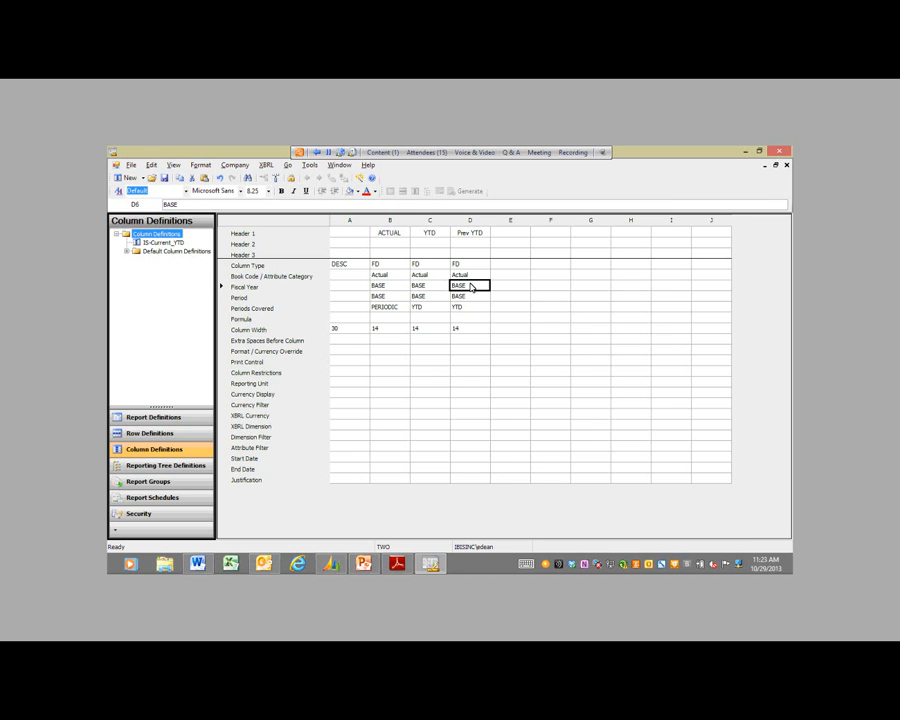
pyautogui.click(473, 289)
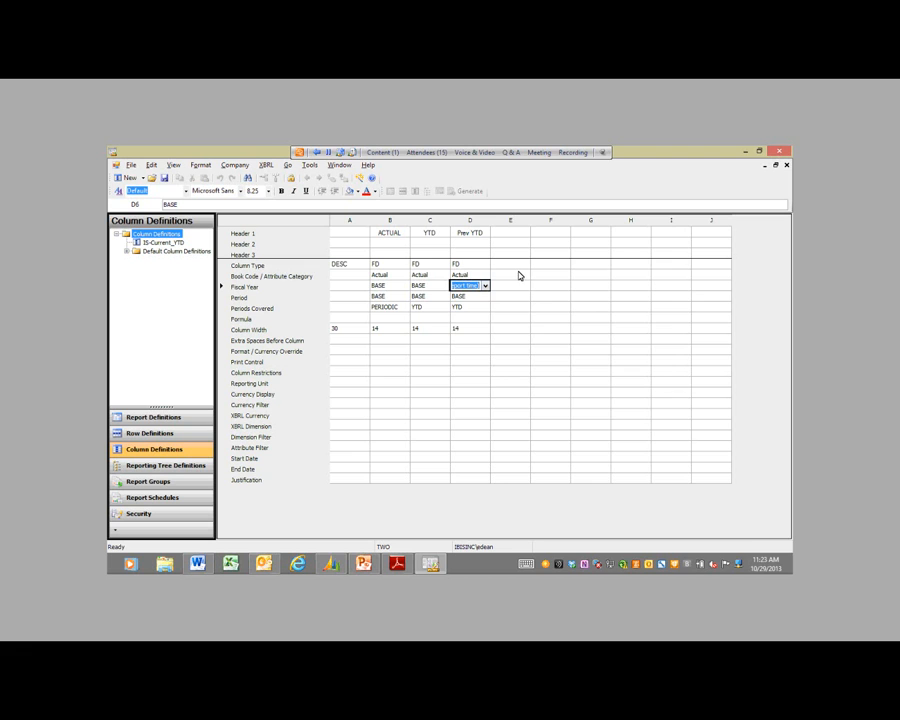
pyautogui.click(479, 286)
pyautogui.press('BackSpace')
pyautogui.press('BackSpace')
pyautogui.press('BackSpace')
pyautogui.press('BackSpace')
pyautogui.press('BackSpace')
pyautogui.press('BackSpace')
pyautogui.press('BackSpace')
pyautogui.press('BackSpace')
pyautogui.press('BackSpace')
pyautogui.press('BackSpace')
pyautogui.press('BackSpace')
pyautogui.press('BackSpace')
pyautogui.press('BackSpace')
pyautogui.press('BackSpace')
pyautogui.press('BackSpace')
pyautogui.press('BackSpace')
pyautogui.press('BackSpace')
pyautogui.press('BackSpace')
pyautogui.press('BackSpace')
pyautogui.press('BackSpace')
pyautogui.press('BackSpace')
pyautogui.press('BackSpace')
pyautogui.press('BackSpace')
pyautogui.press('BackSpace')
pyautogui.press('BackSpace')
pyautogui.press('BackSpace')
pyautogui.press('BackSpace')
pyautogui.press('BackSpace')
pyautogui.press('BackSpace')
pyautogui.press('BackSpace')
pyautogui.press('BackSpace')
pyautogui.press('BackSpace')
pyautogui.write('-1')
pyautogui.press('Return')
pyautogui.click(493, 286)
pyautogui.click(477, 288)
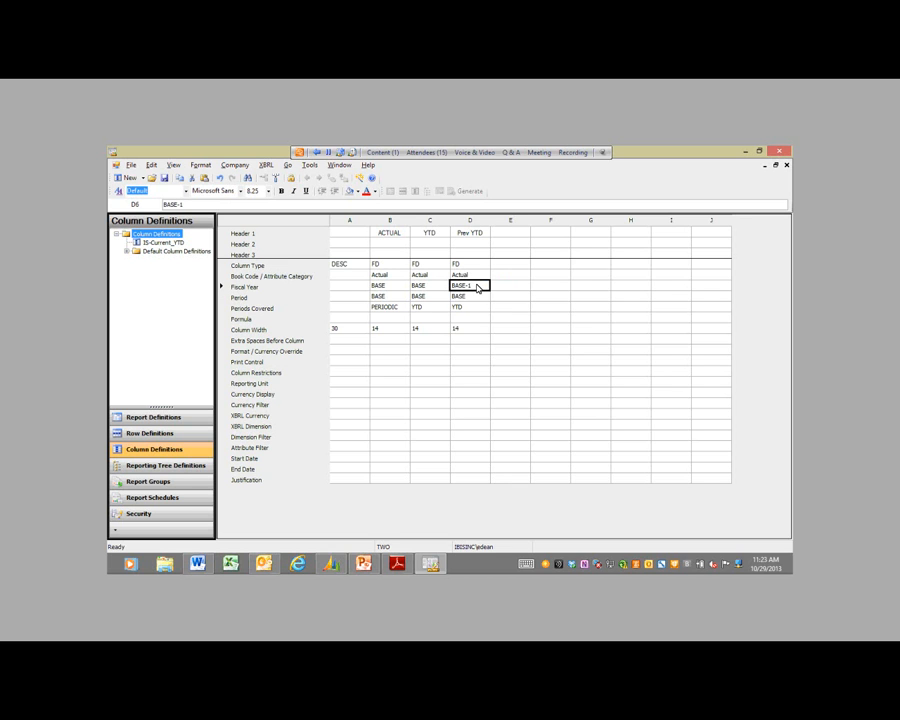
pyautogui.click(482, 361)
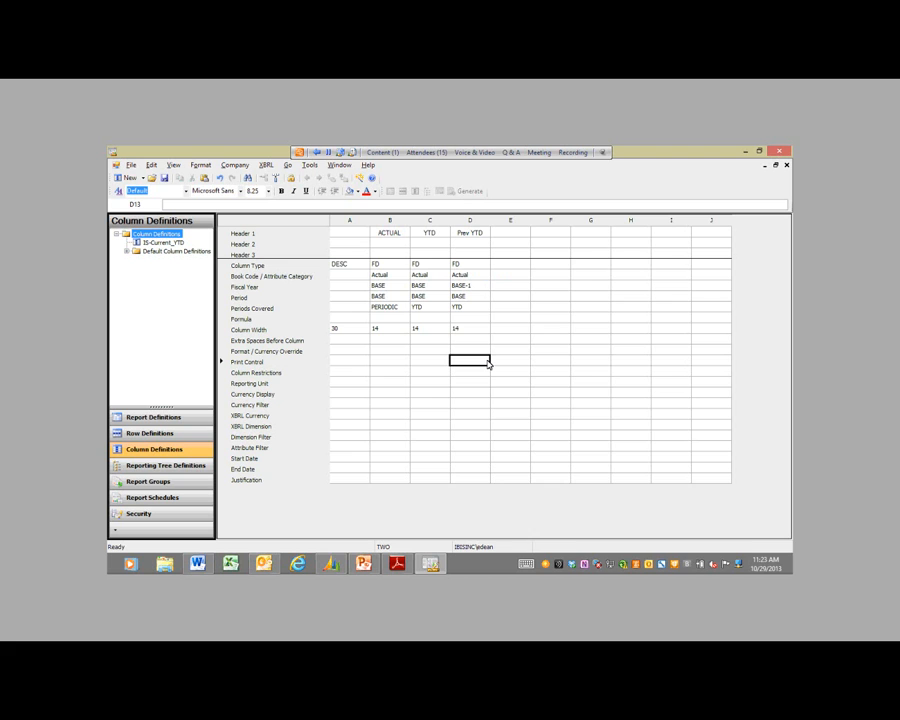
# Step: Save the column definition as IS_Training with the description Income Statement2
pyautogui.click(131, 165)
pyautogui.click(183, 240)
pyautogui.write('IS_Training')
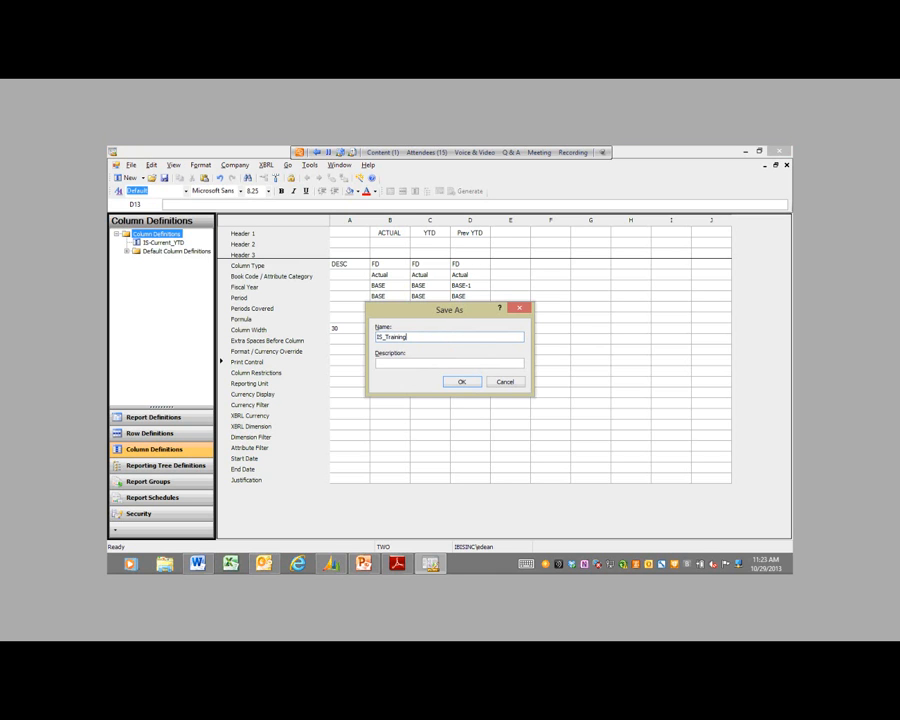
pyautogui.press('Tab')
pyautogui.write('Income Statement2')
pyautogui.click(461, 381)
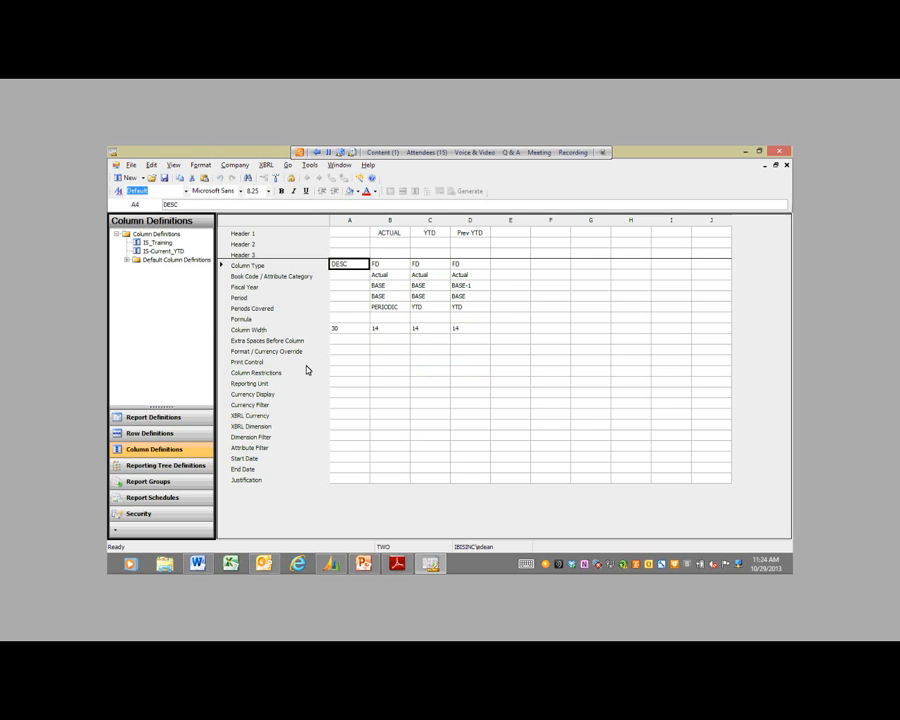
# Step: Switch to the reporting tree definitions and create a new blank reporting tree
pyautogui.click(189, 465)
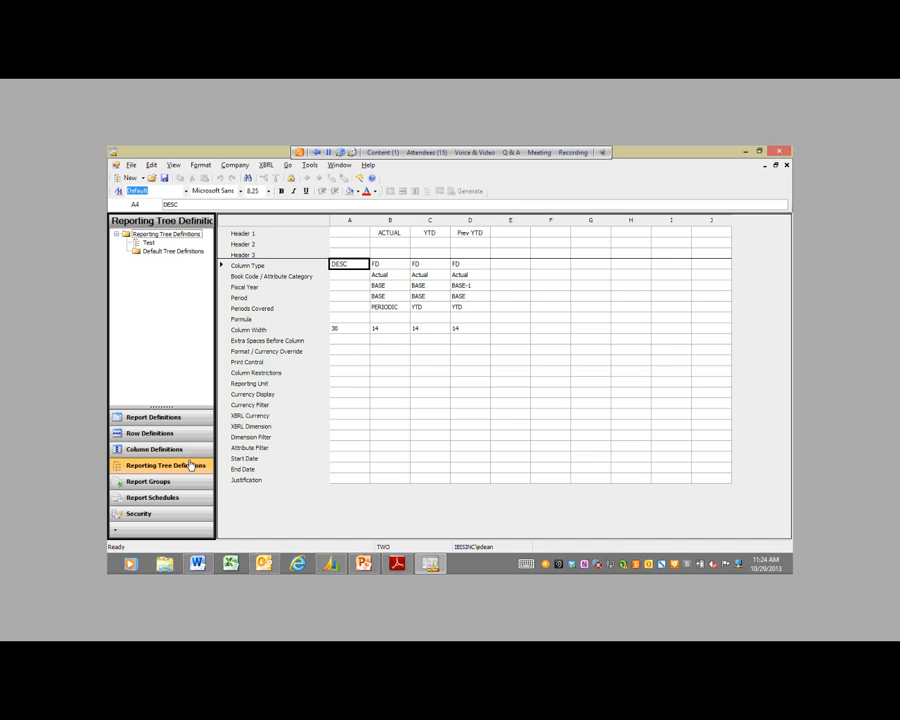
pyautogui.click(148, 243)
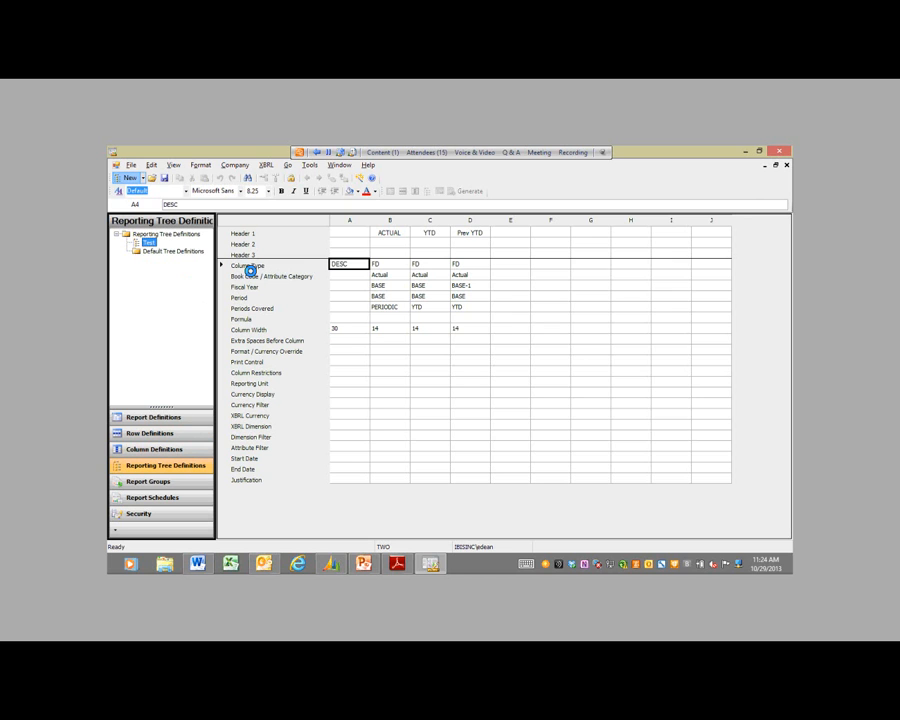
pyautogui.click(160, 233)
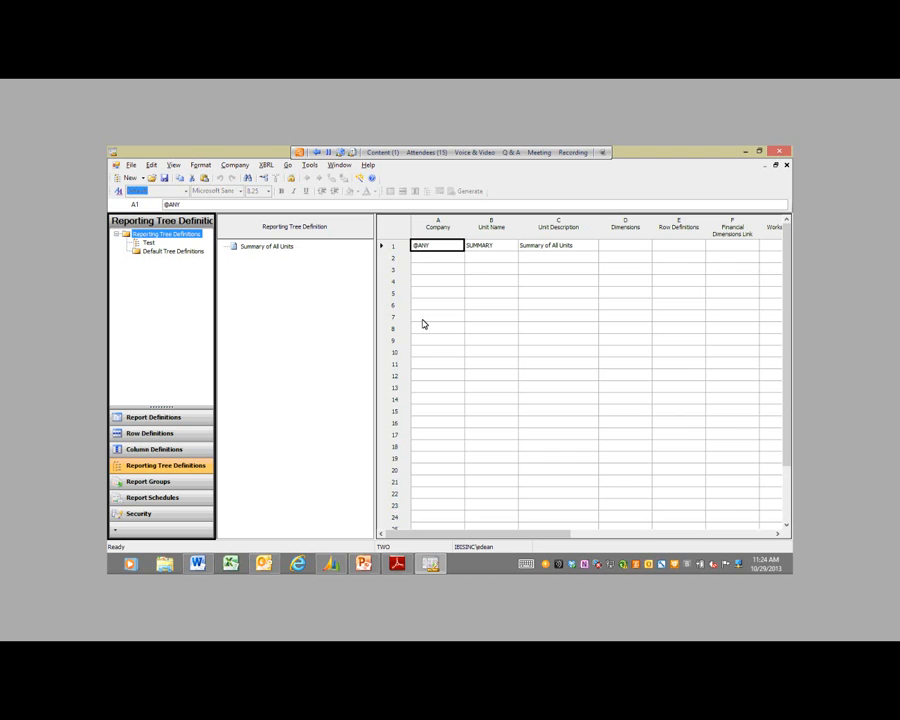
# Step: Insert reporting units from the Division and Department dimensions, excluding Account Category and leaving the dimension ranges blank
pyautogui.click(152, 165)
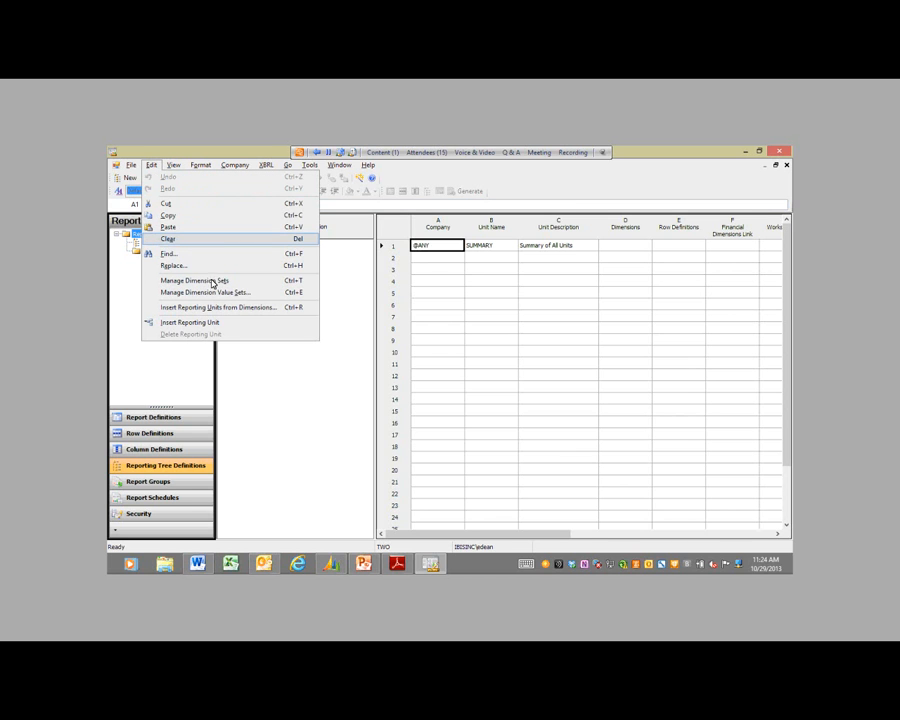
pyautogui.click(234, 308)
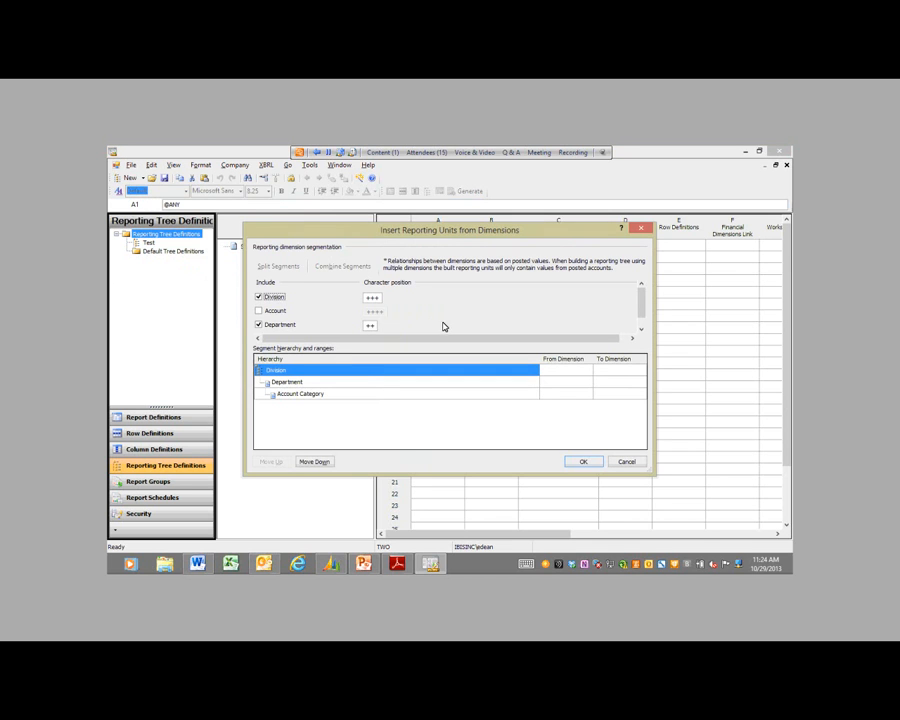
pyautogui.moveTo(643, 298); pyautogui.dragTo(642, 319)
pyautogui.click(258, 326)
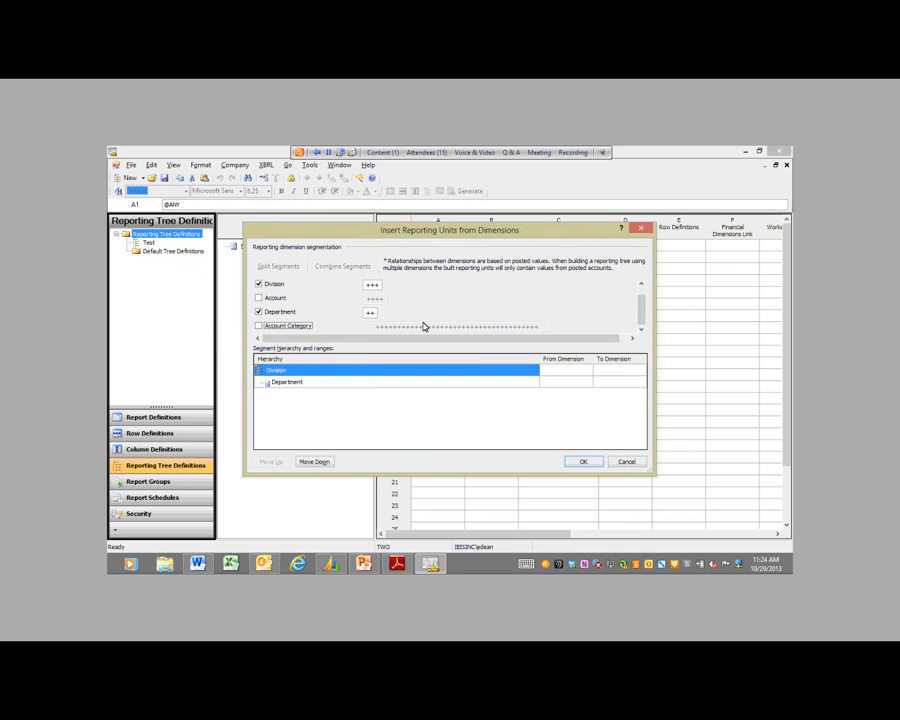
pyautogui.click(641, 287)
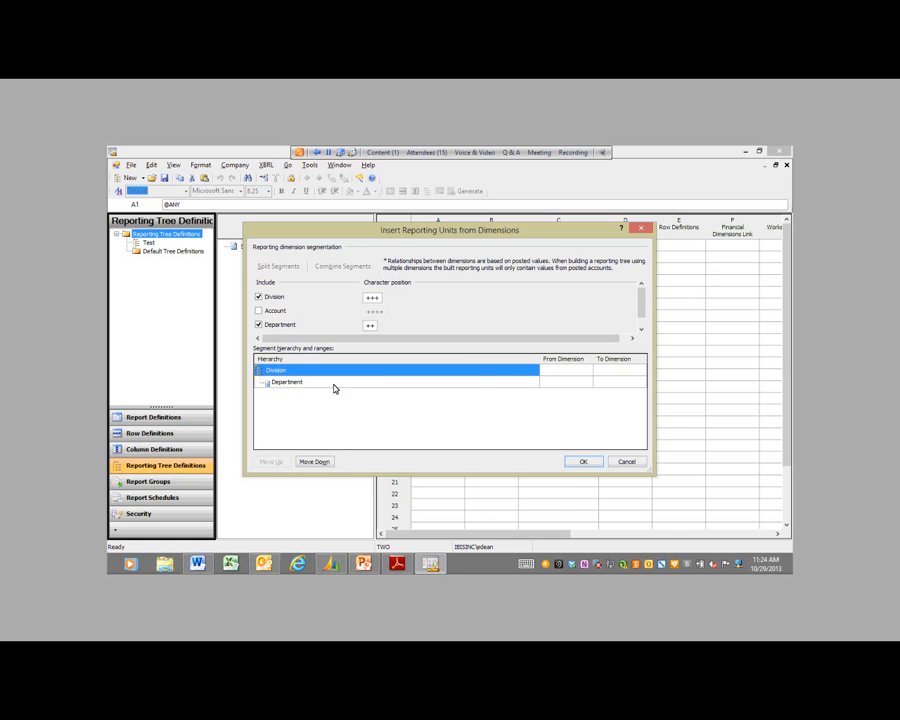
pyautogui.click(553, 372)
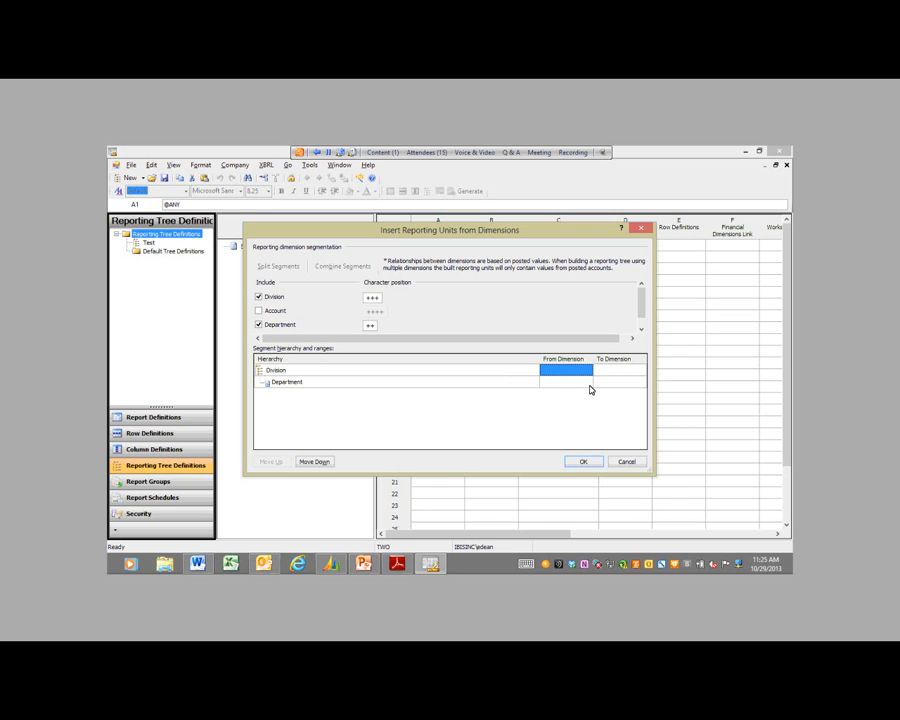
pyautogui.click(588, 462)
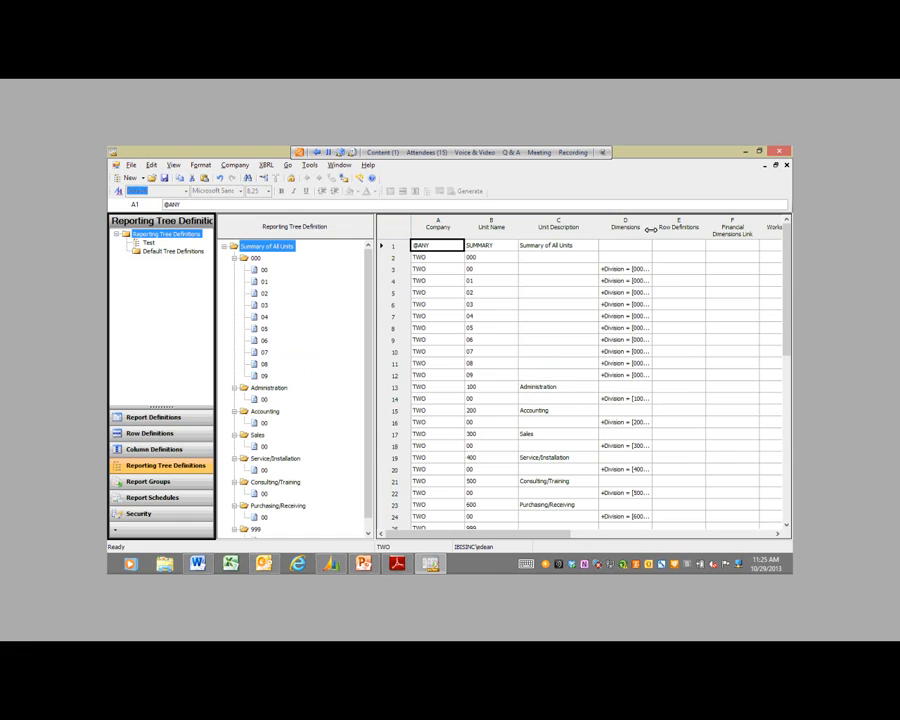
# Step: Fit the Dimensions column to its contents and examine the units of division 000 and the Administration division in the tree
pyautogui.doubleClick(650, 228)
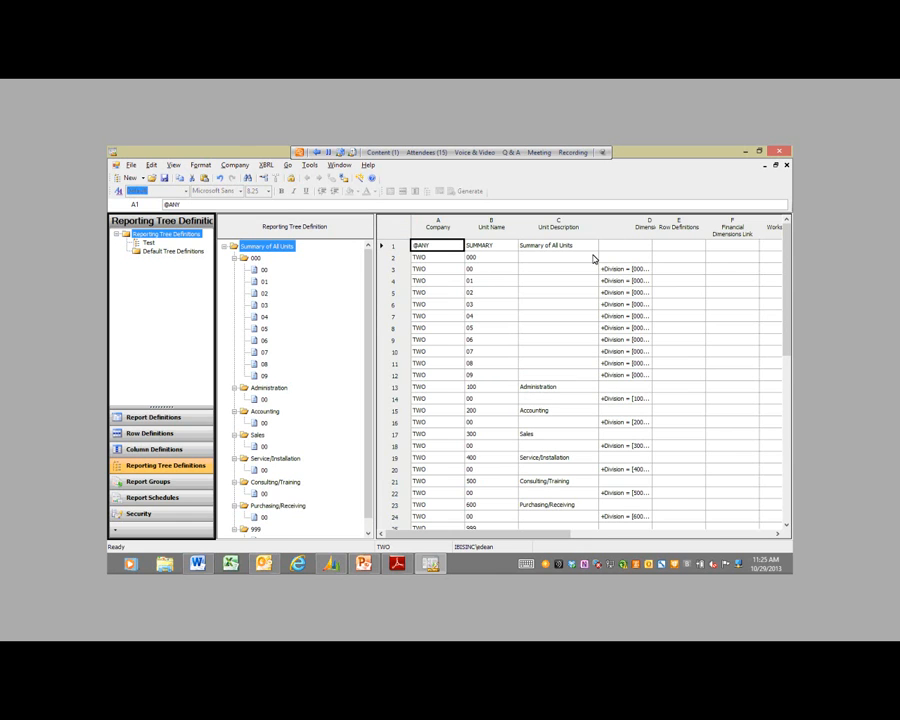
pyautogui.click(256, 258)
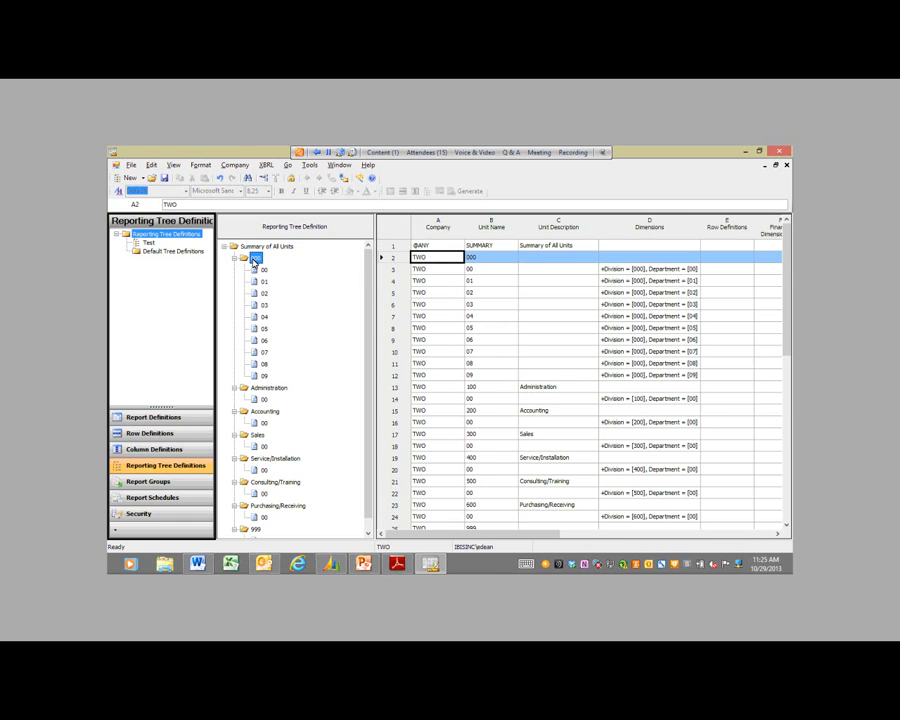
pyautogui.click(264, 270)
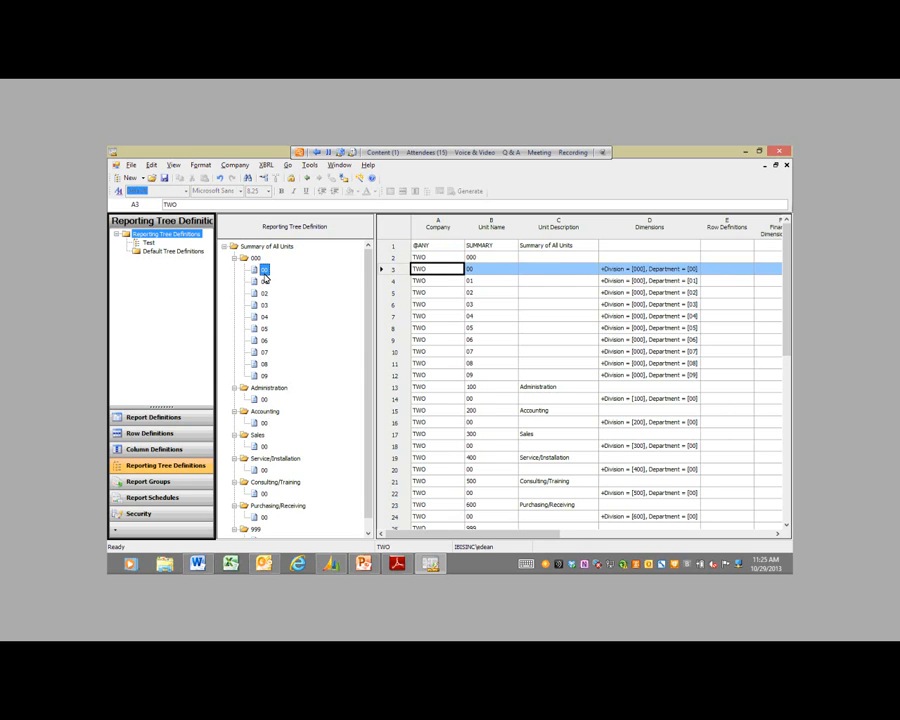
pyautogui.click(263, 282)
pyautogui.click(264, 293)
pyautogui.click(264, 317)
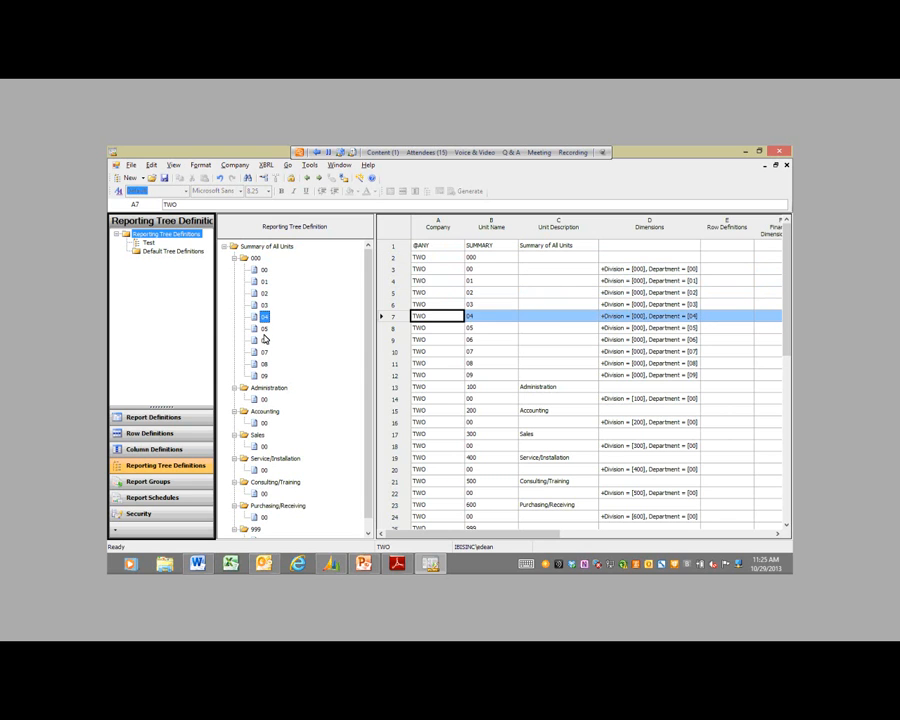
pyautogui.click(264, 340)
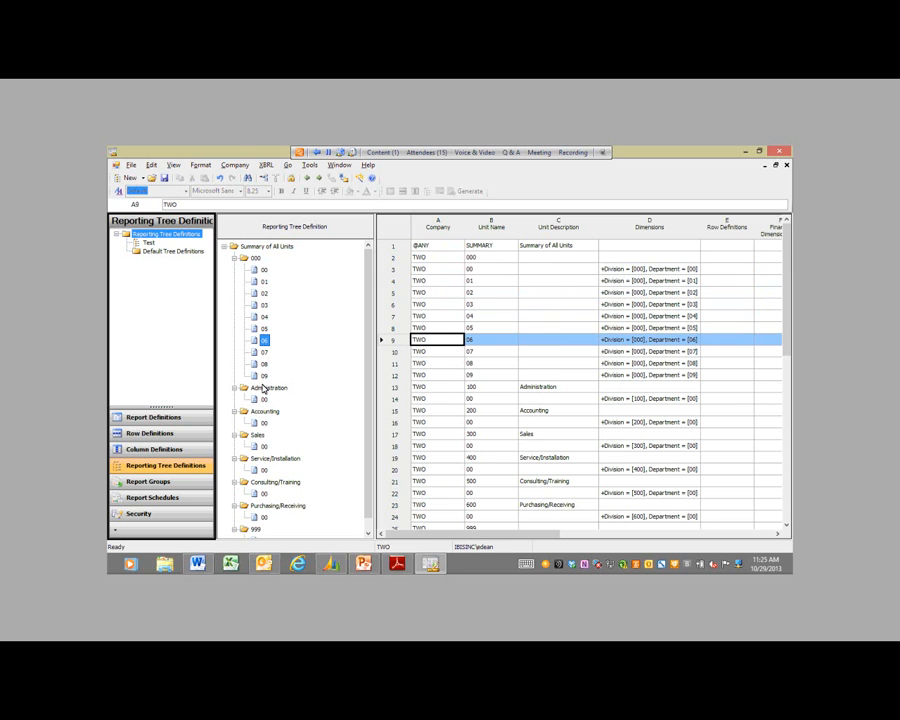
pyautogui.click(266, 389)
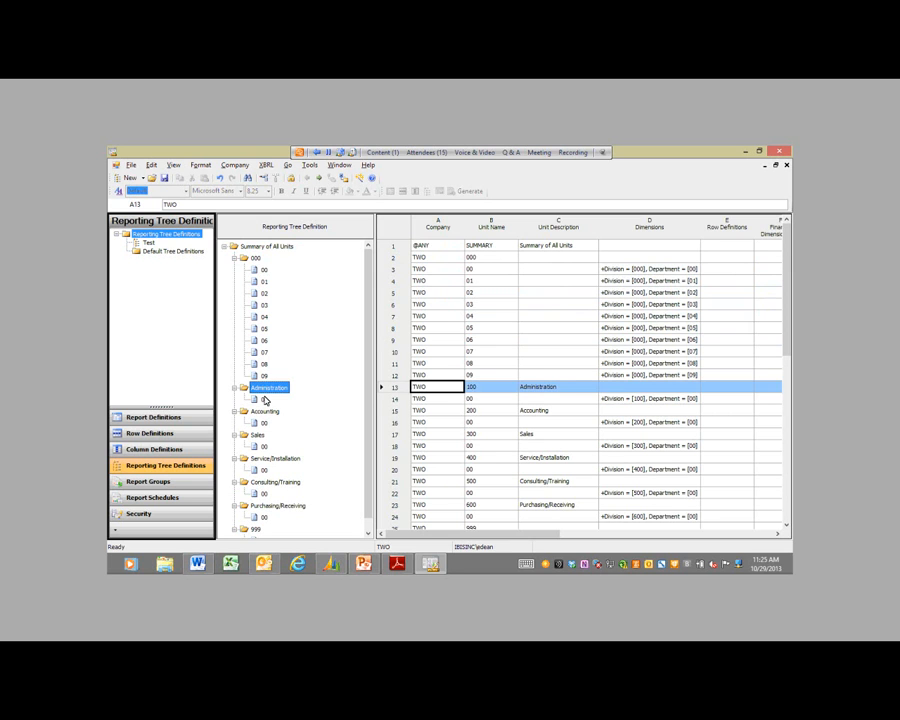
# Step: Examine department 00 under the Administration division, and close the new reporting tree definition without saving it
pyautogui.click(265, 399)
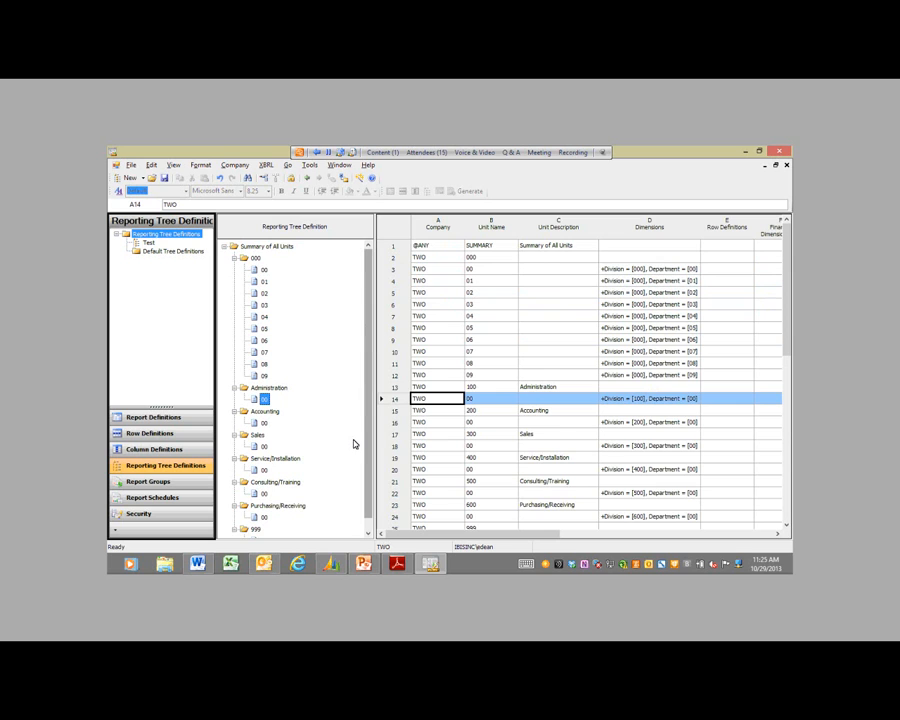
pyautogui.scroll(-1, 355, 444)
pyautogui.scroll(1, 512, 319)
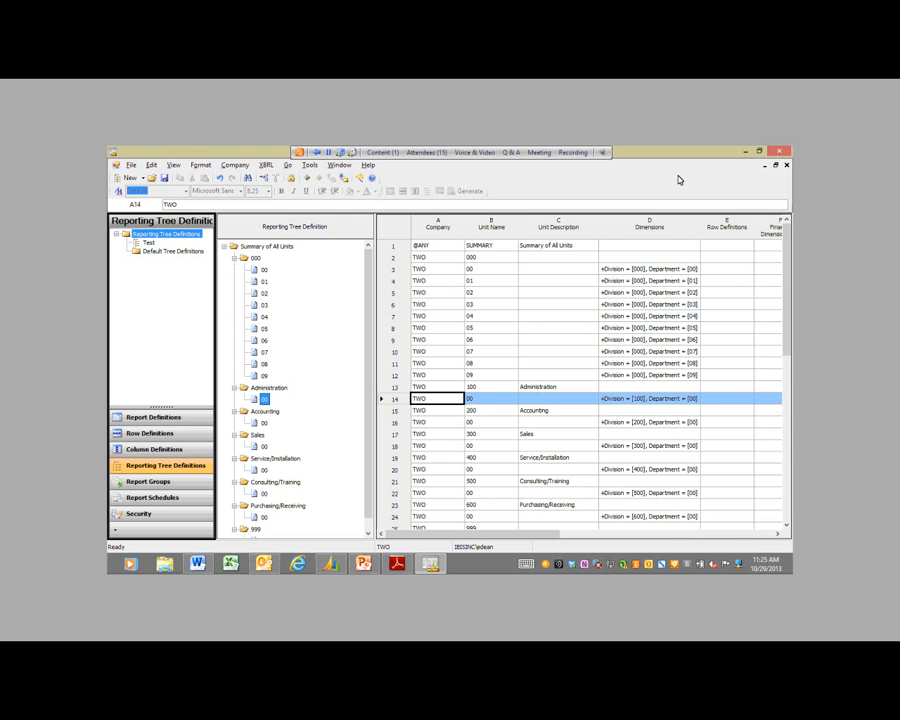
pyautogui.click(786, 166)
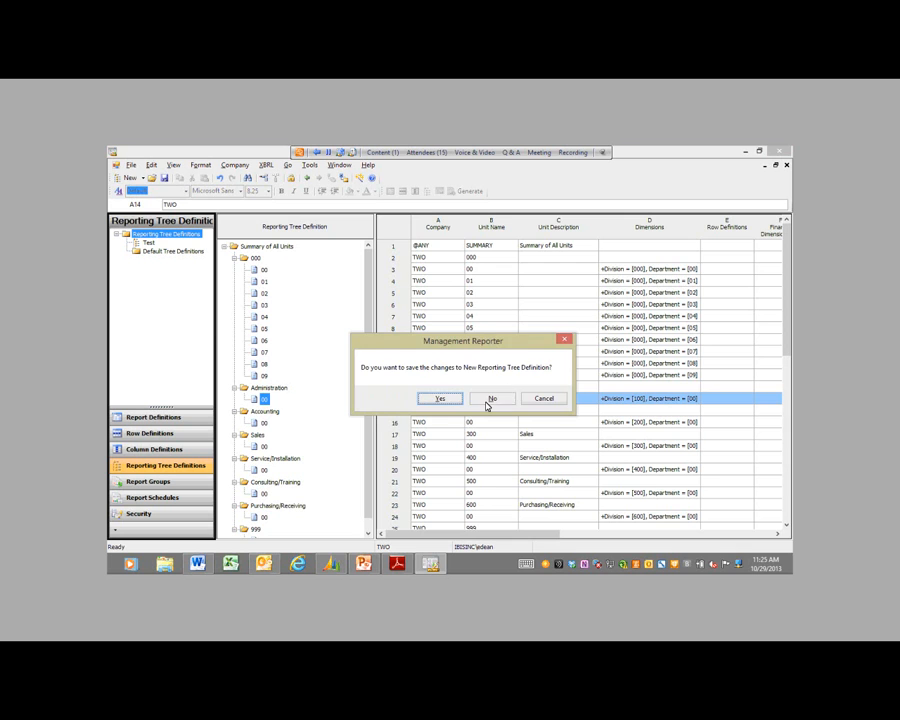
pyautogui.click(488, 401)
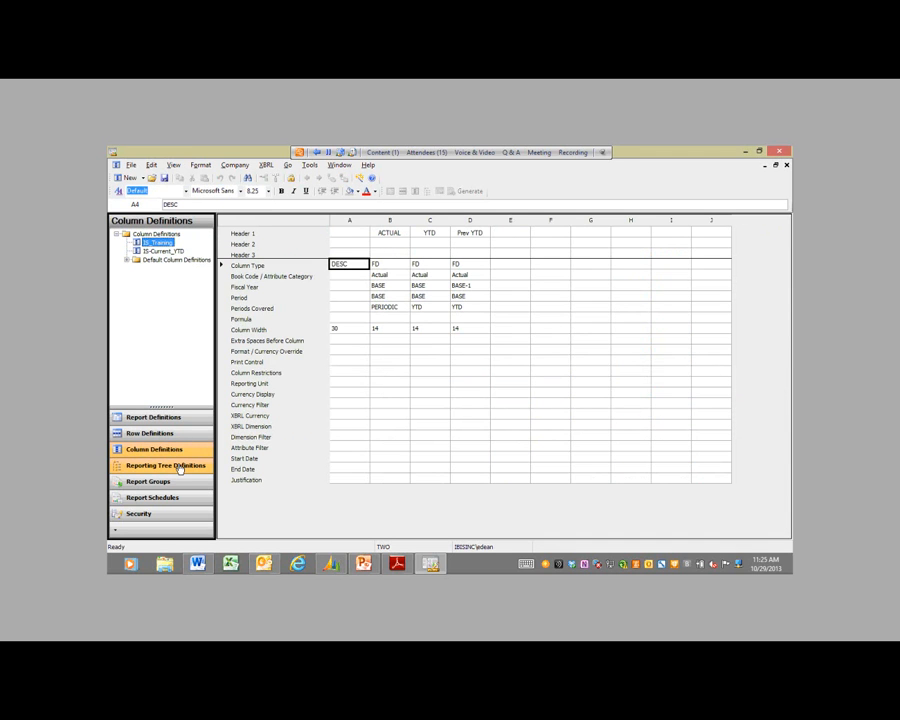
# Step: Switch from the reporting tree definitions to the report definitions and create a new report definition
pyautogui.click(181, 466)
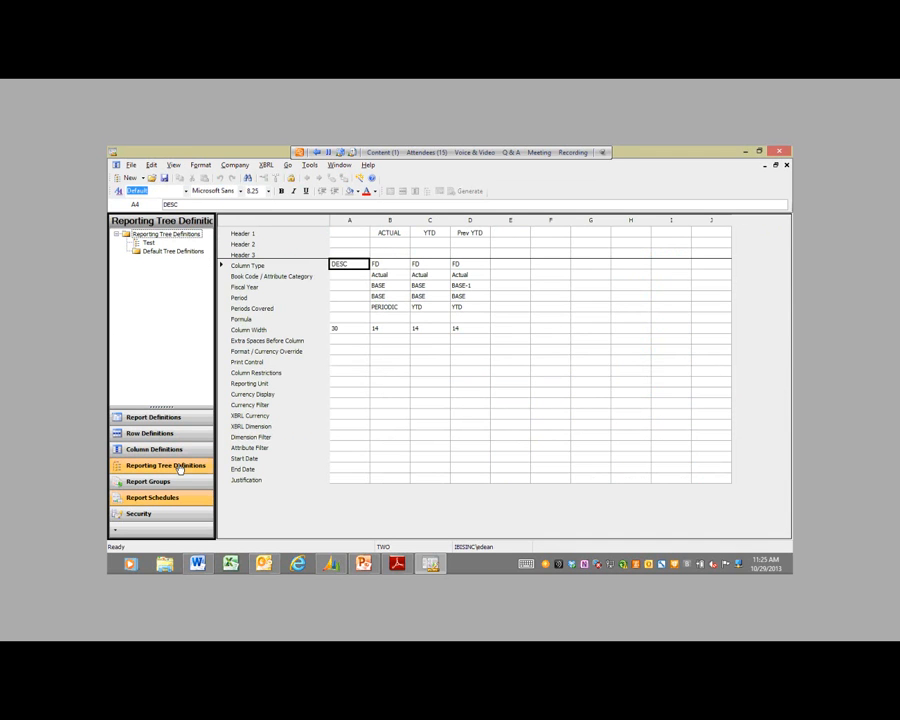
pyautogui.click(181, 427)
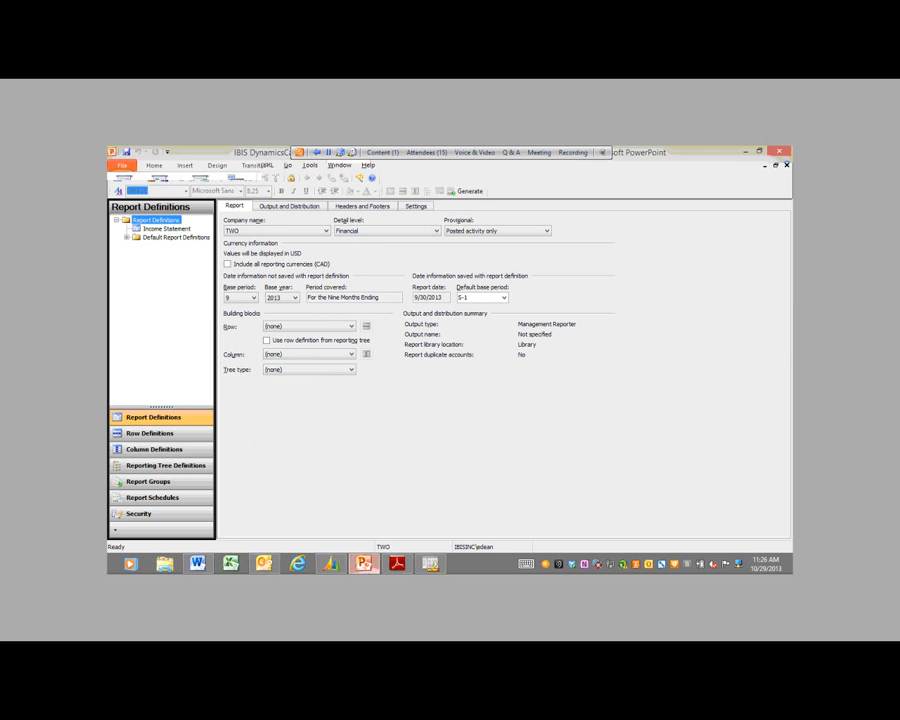
# Step: Switch to PowerPoint, highlight the report detail level requirement on the Dynamics Drill Through slide, and return to Management Reporter
pyautogui.click(363, 563)
pyautogui.click(165, 305)
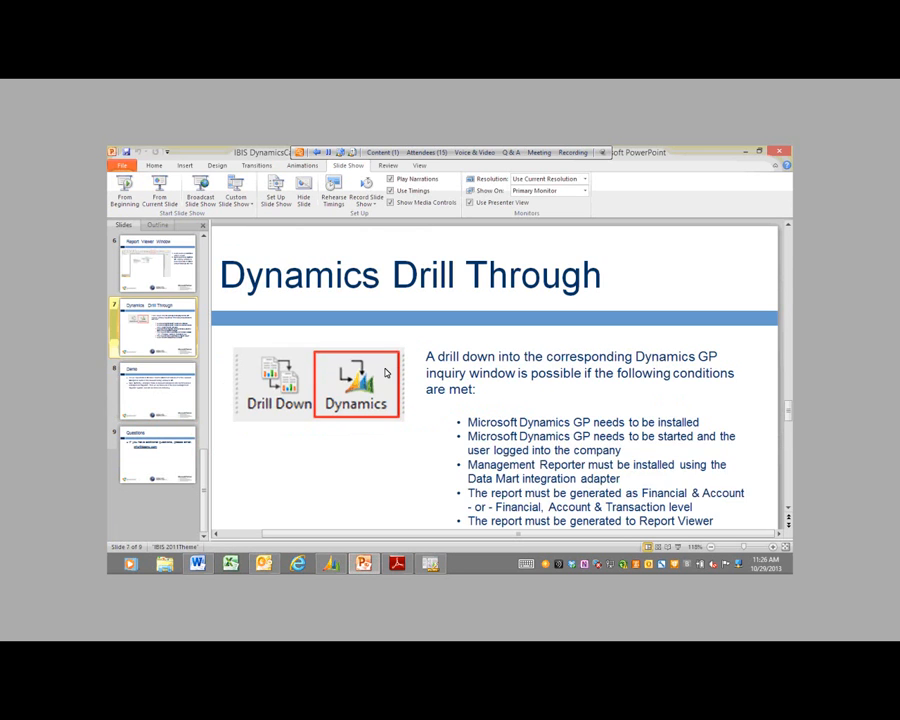
pyautogui.scroll(-1, 506, 426)
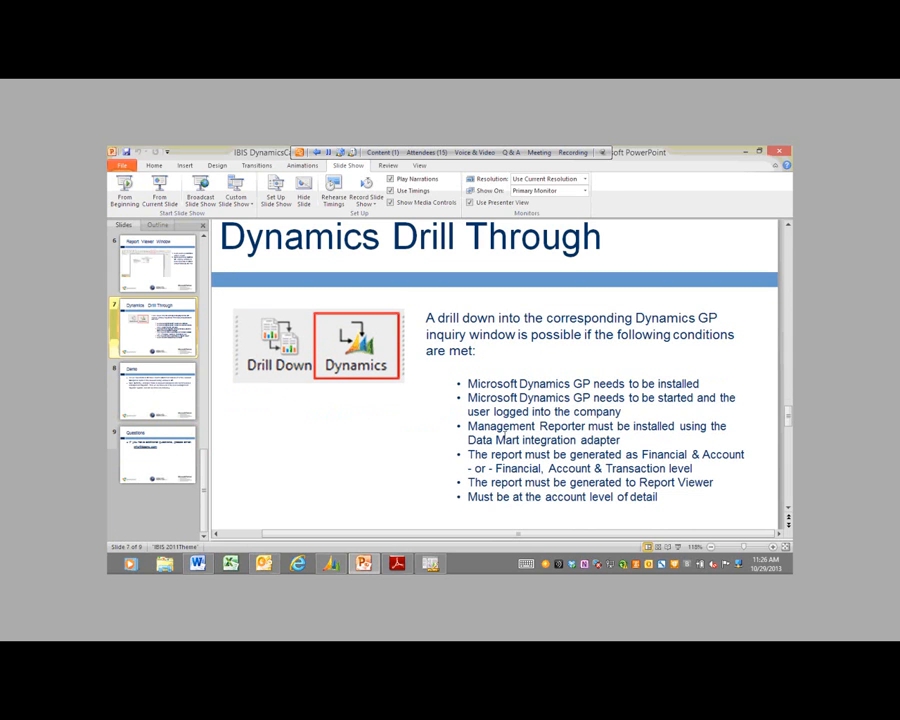
pyautogui.moveTo(468, 450); pyautogui.dragTo(705, 467)
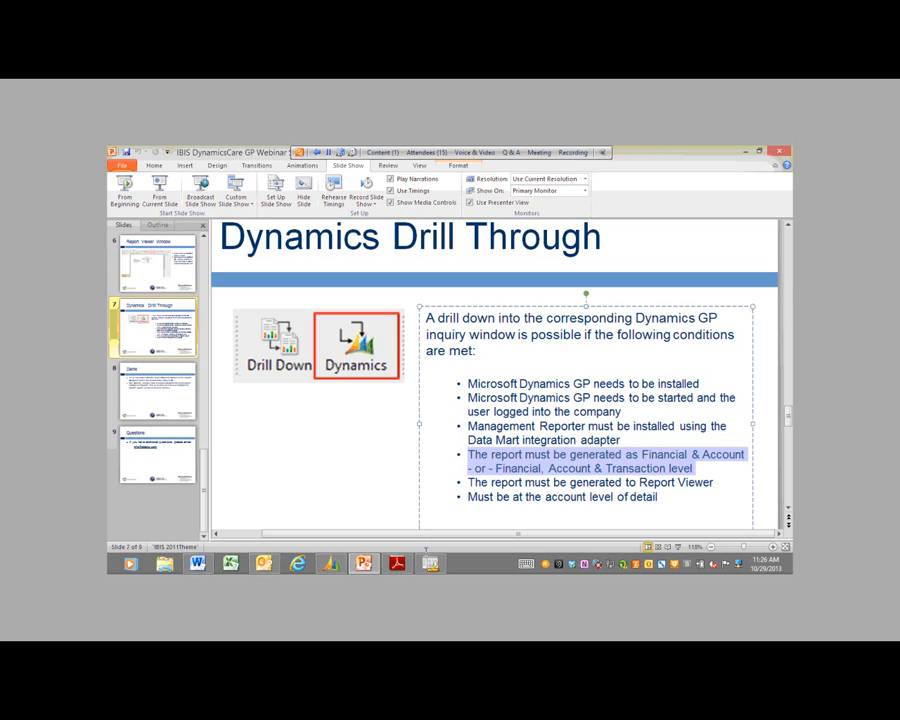
pyautogui.hotkey('alt', 'Tab')
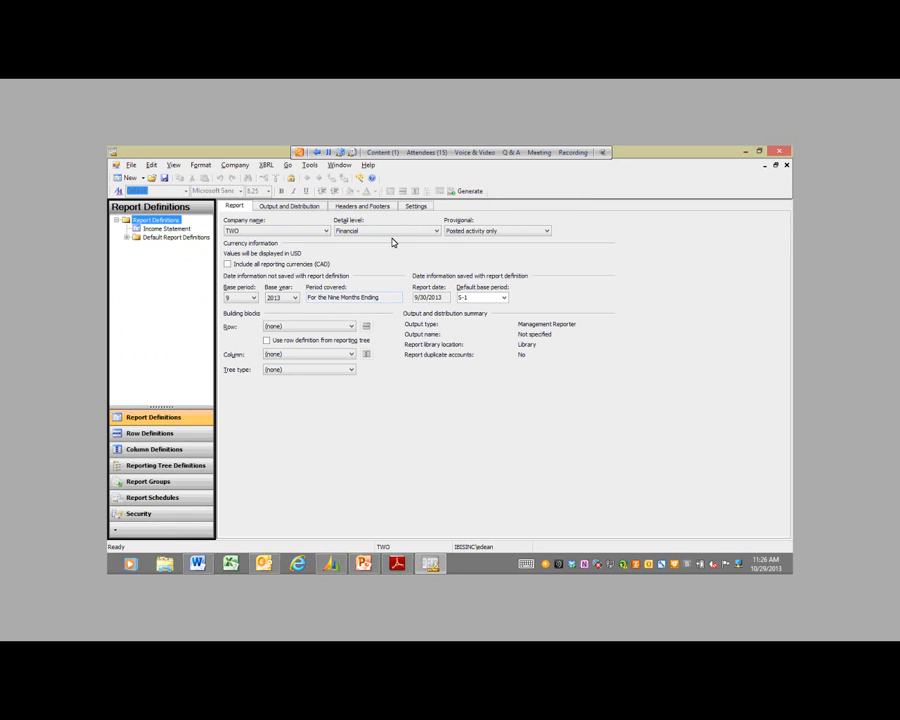
# Step: Set the report's detail level to Financial, Account, & Transaction and its base year to 2017
pyautogui.click(392, 236)
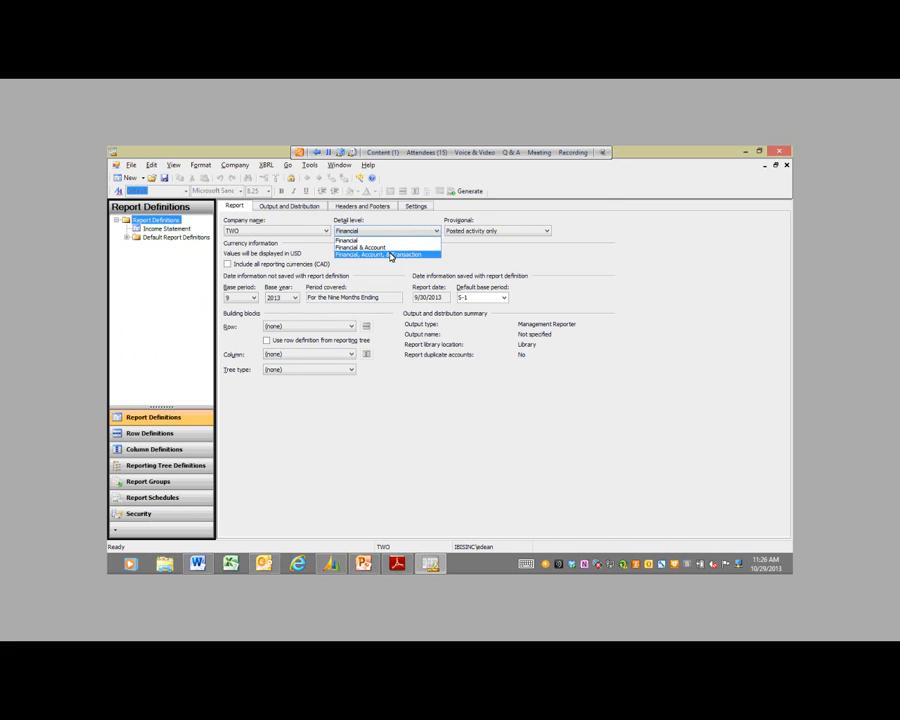
pyautogui.click(391, 256)
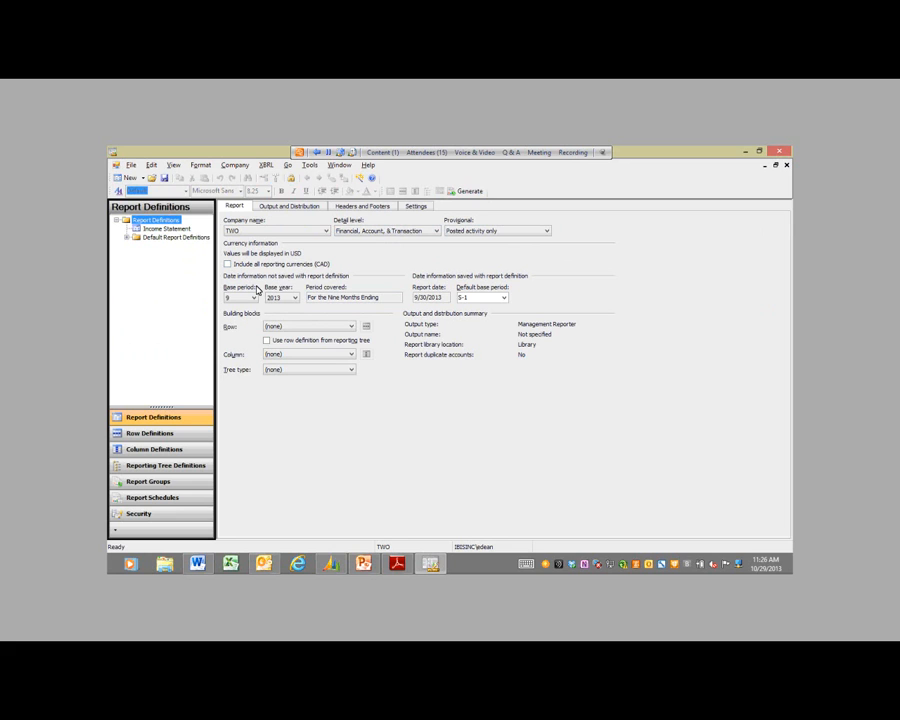
pyautogui.click(283, 301)
pyautogui.click(286, 356)
# Step: Assign IS_Training as both the row definition and the column definition of the report
pyautogui.click(307, 323)
pyautogui.click(308, 326)
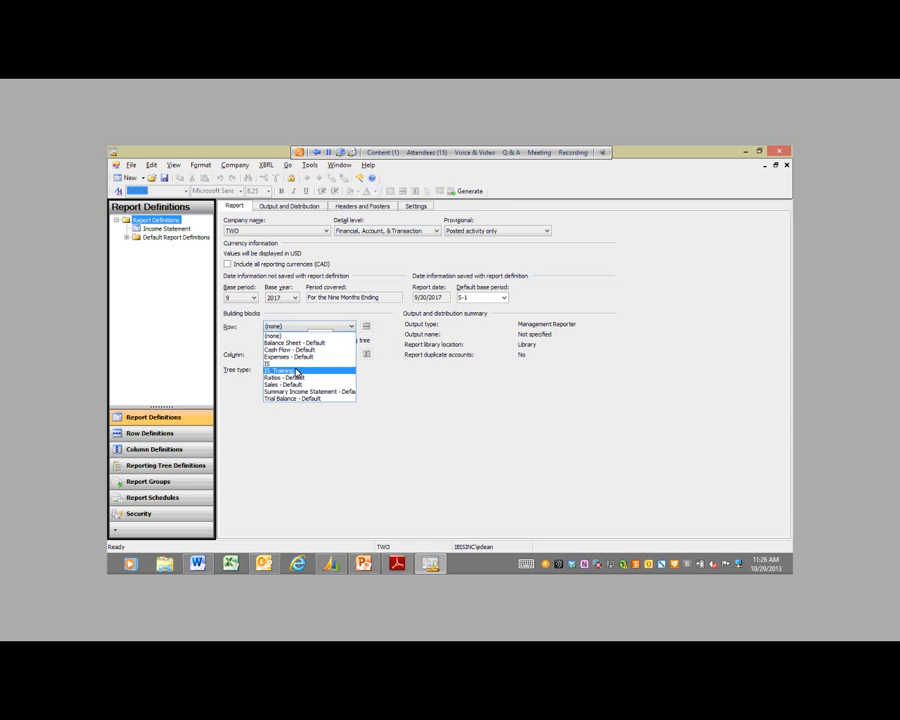
pyautogui.click(296, 372)
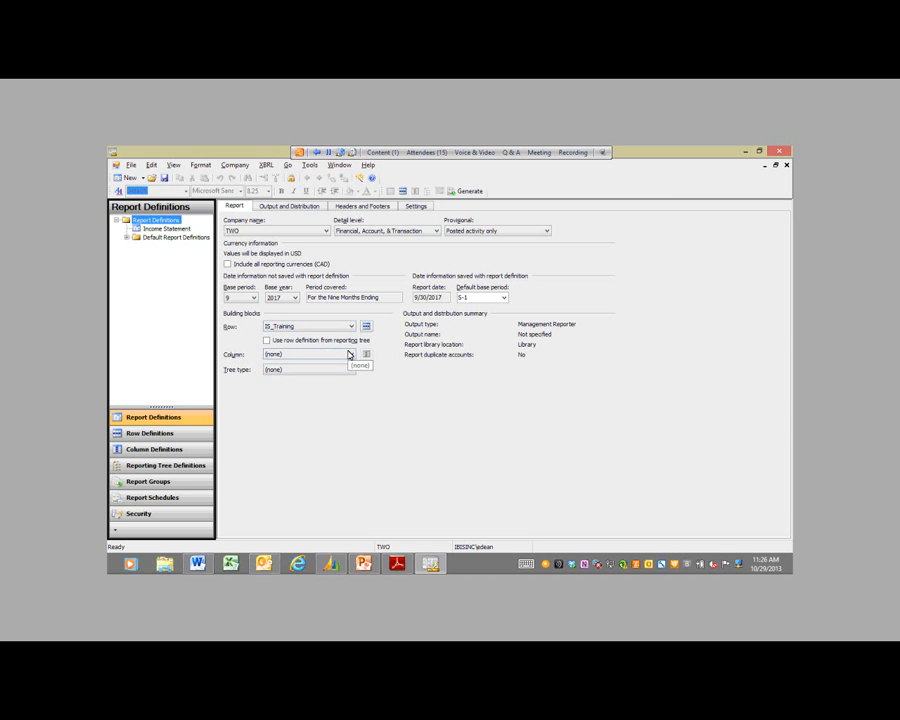
pyautogui.click(319, 406)
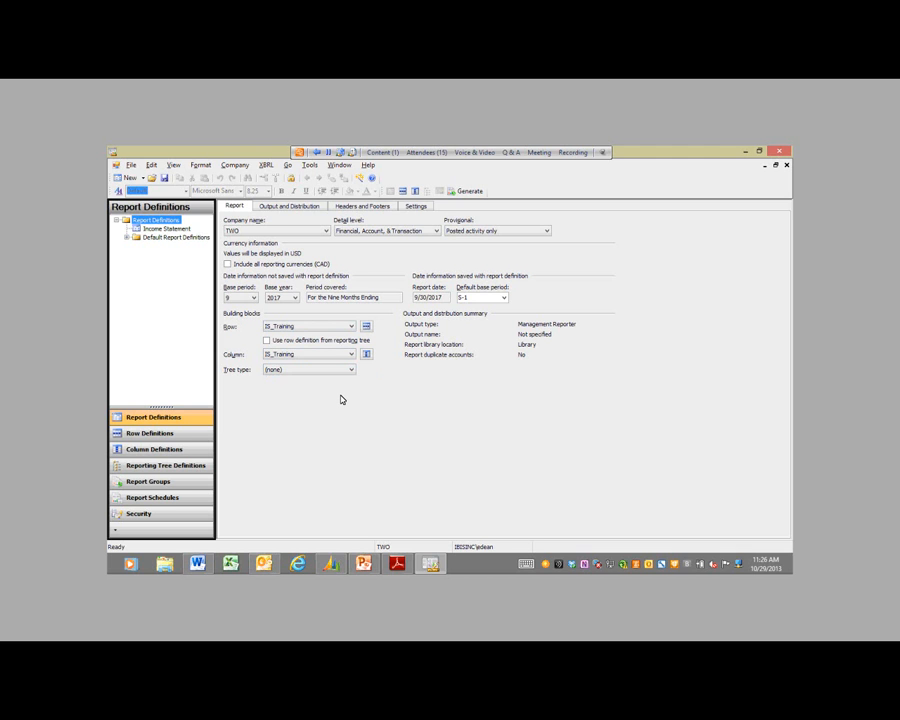
# Step: Set the report's tree type to Reporting tree and assign the Test tree
pyautogui.click(340, 371)
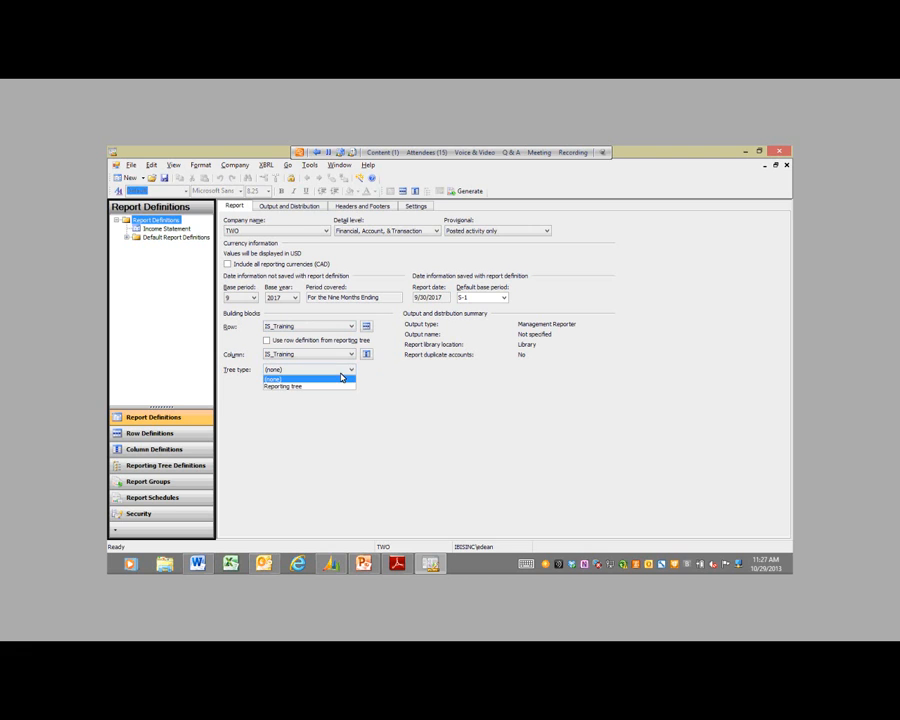
pyautogui.click(334, 387)
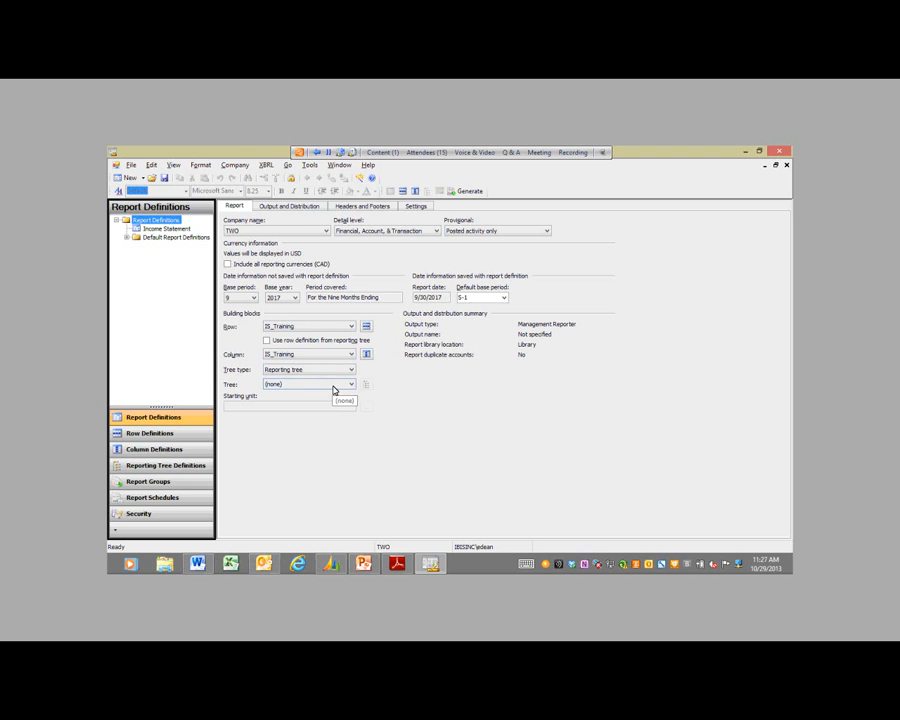
pyautogui.click(334, 386)
pyautogui.click(321, 398)
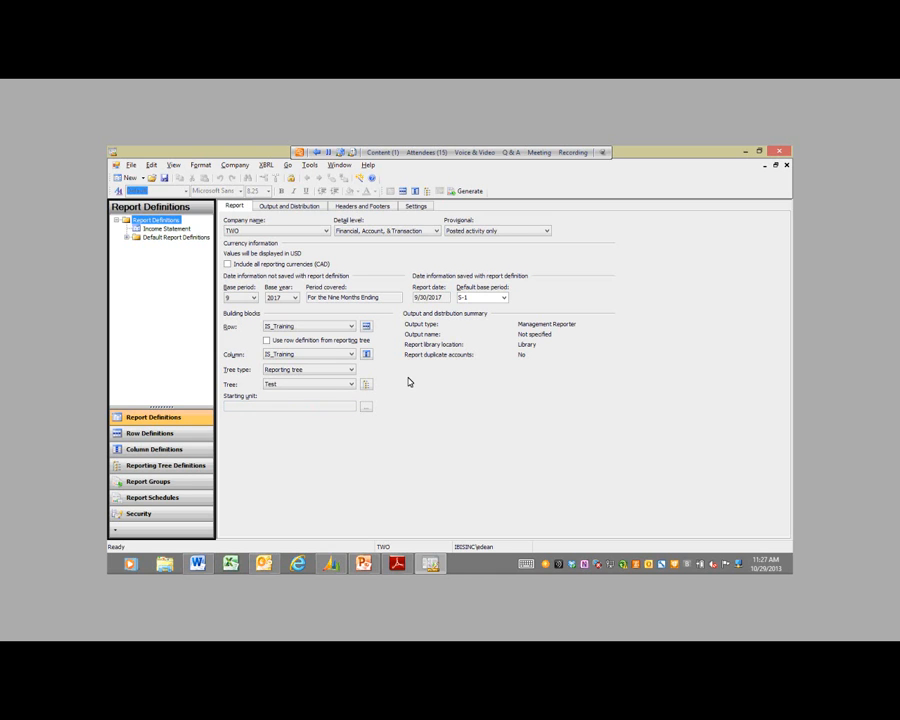
# Step: Review the output and distribution options, and insert the IBIS image, scaled to 34%, in the first header section
pyautogui.click(290, 207)
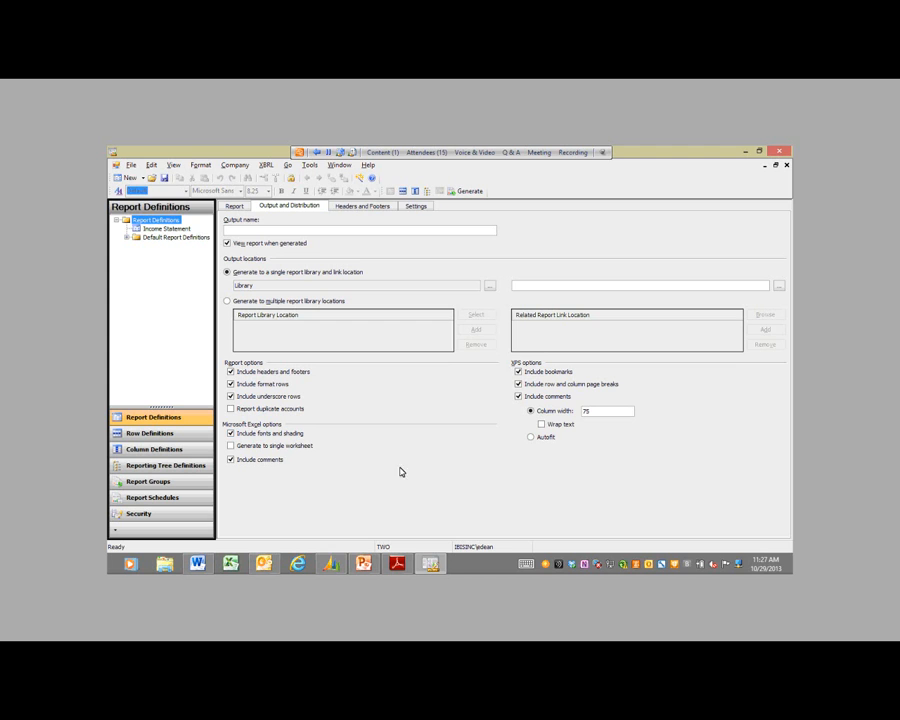
pyautogui.click(367, 209)
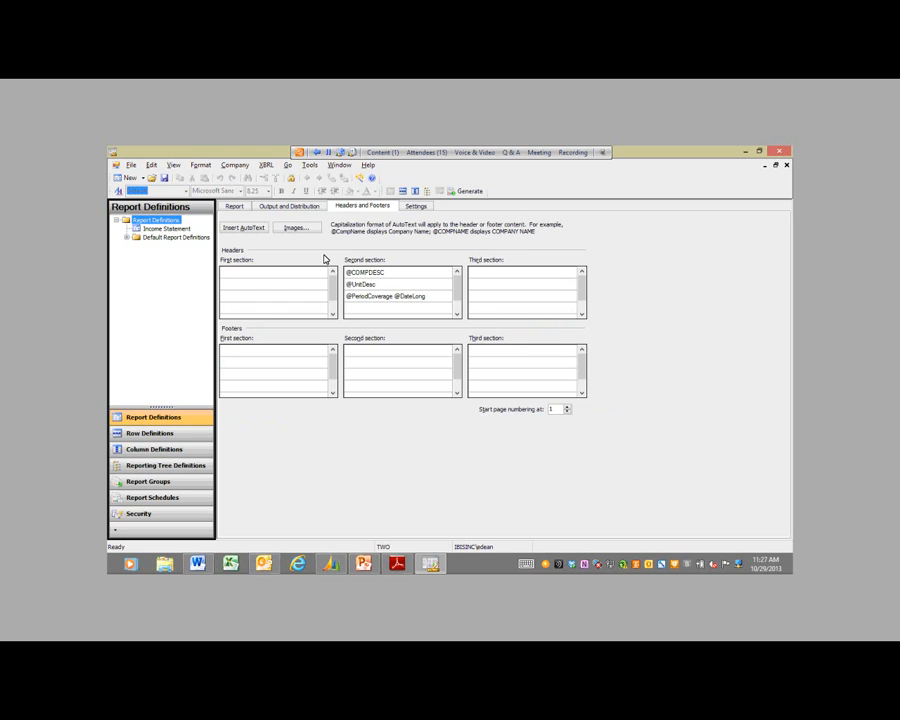
pyautogui.click(309, 274)
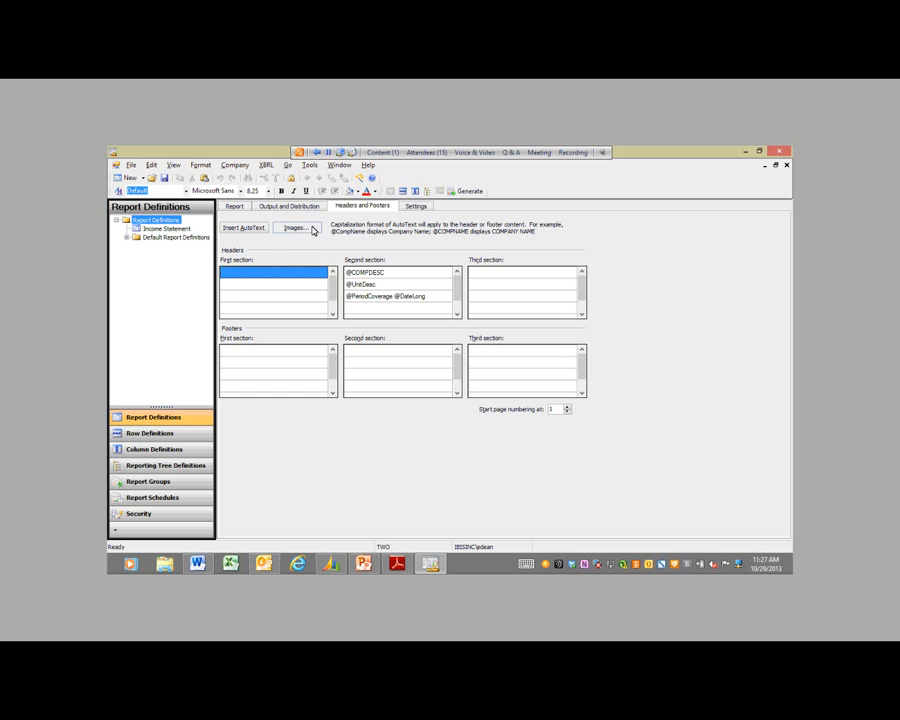
pyautogui.click(310, 229)
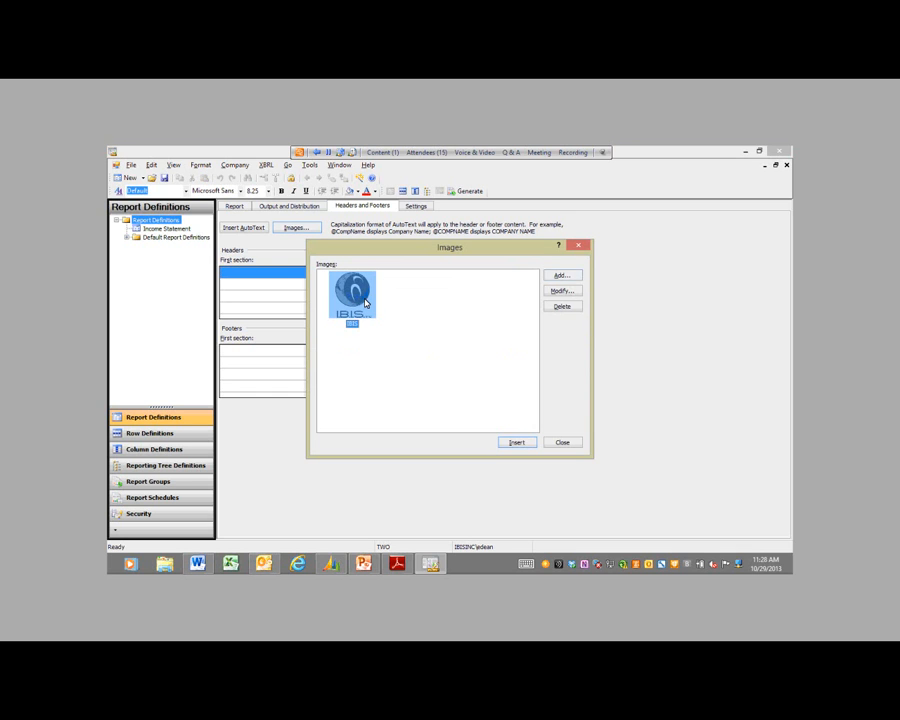
pyautogui.click(561, 290)
pyautogui.click(480, 427)
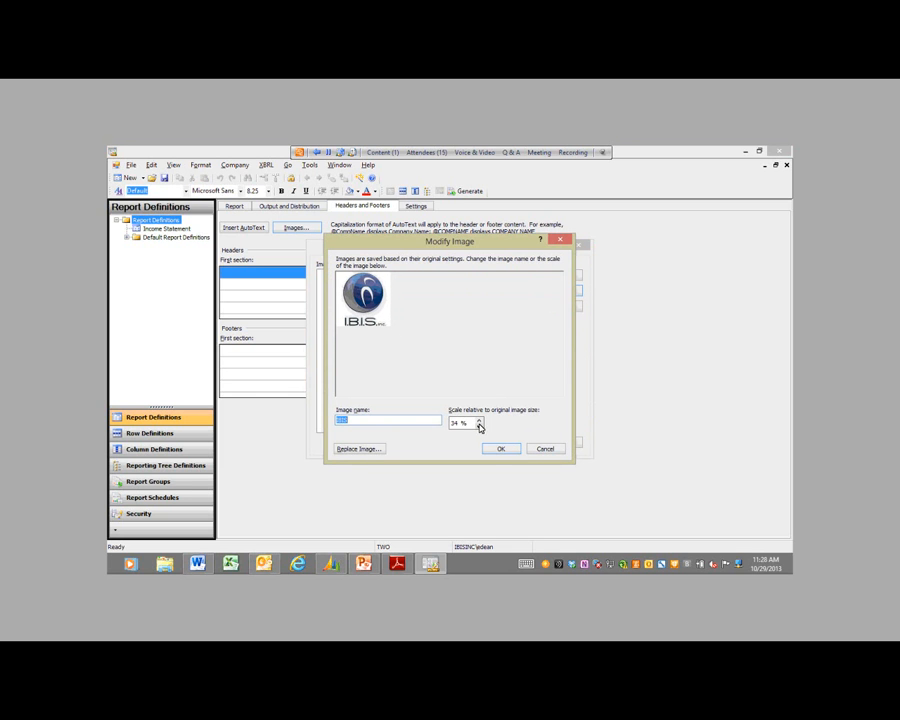
pyautogui.click(500, 452)
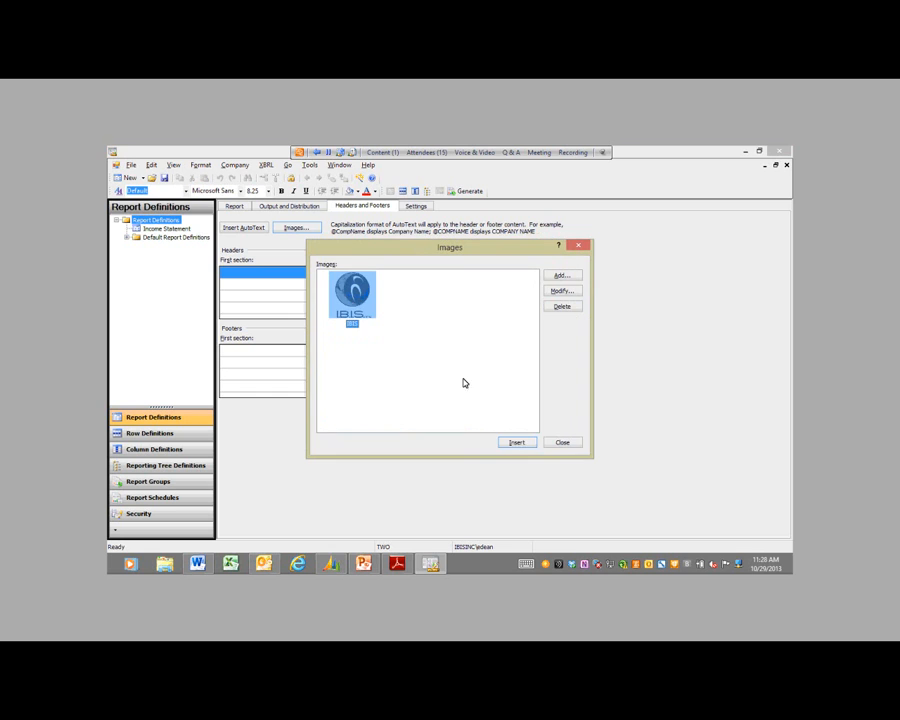
pyautogui.click(518, 444)
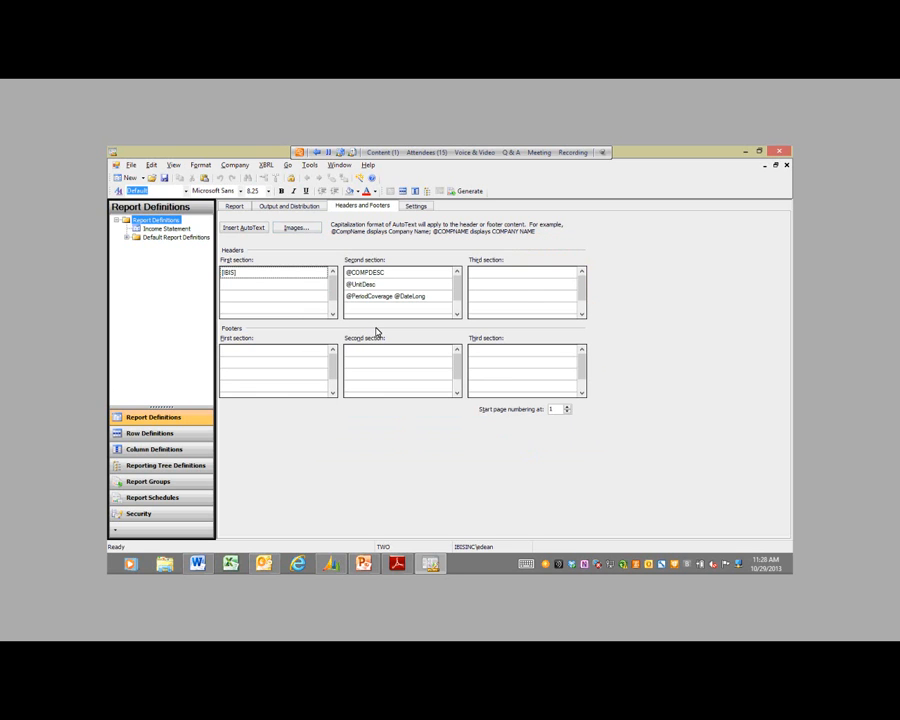
# Step: Examine the page number AutoText options for the second footer section without inserting any
pyautogui.click(230, 273)
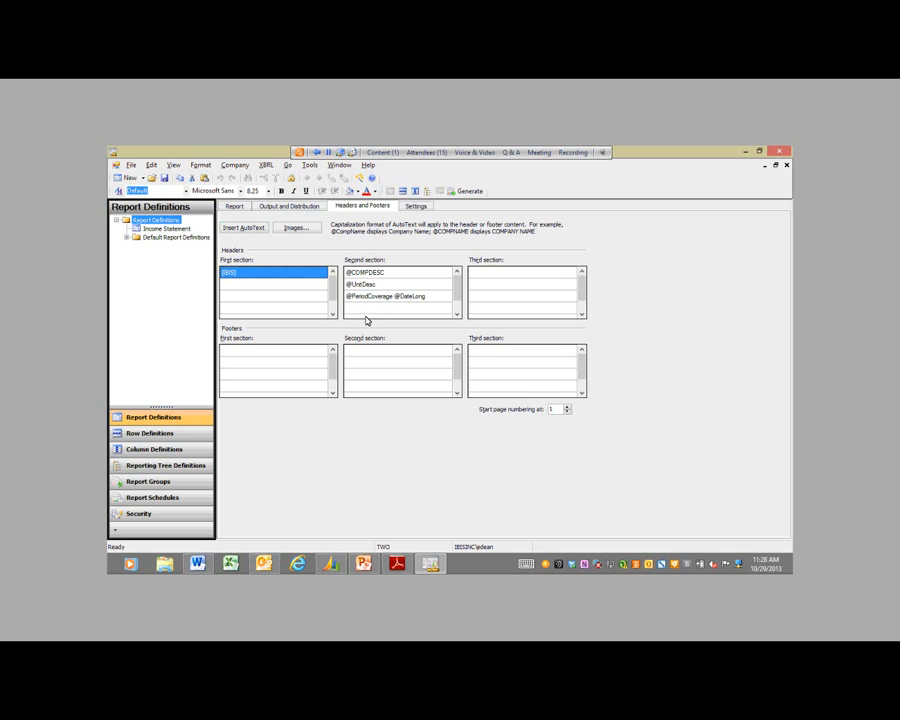
pyautogui.click(372, 350)
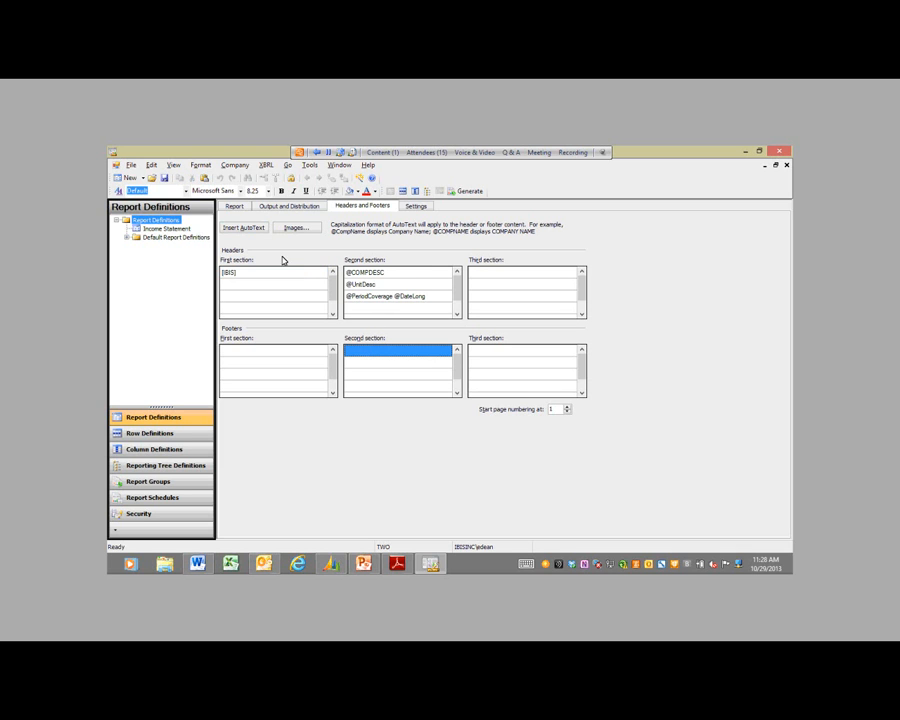
pyautogui.click(259, 231)
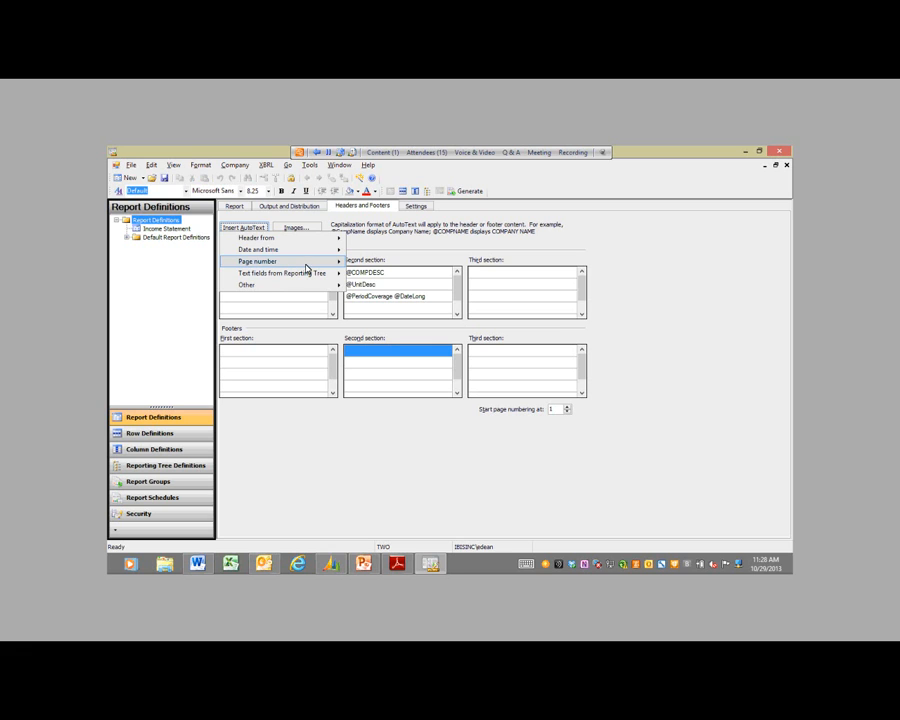
pyautogui.moveTo(293, 265)
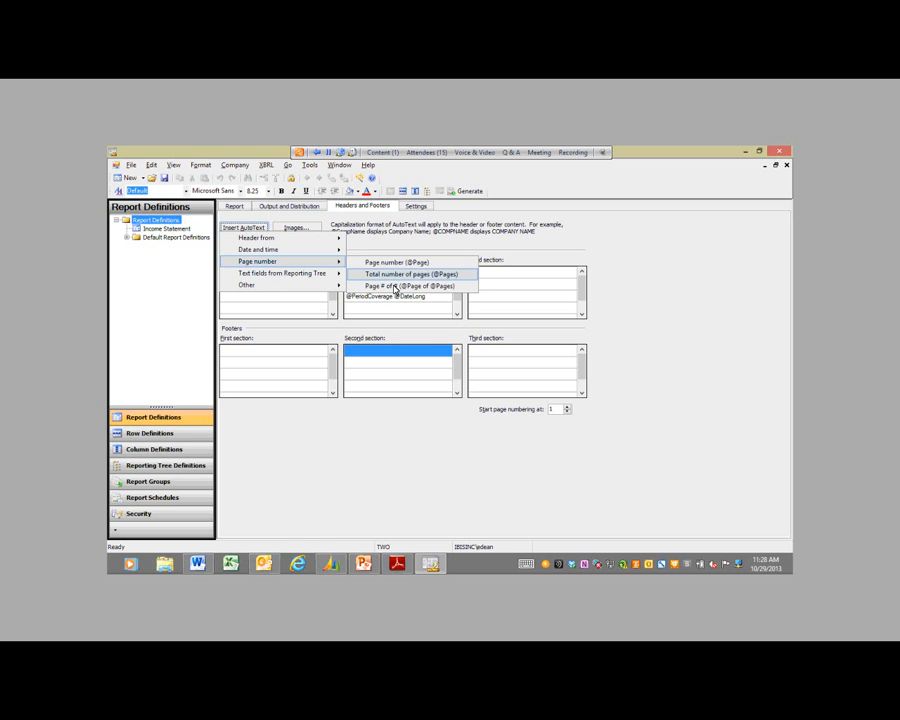
pyautogui.click(389, 413)
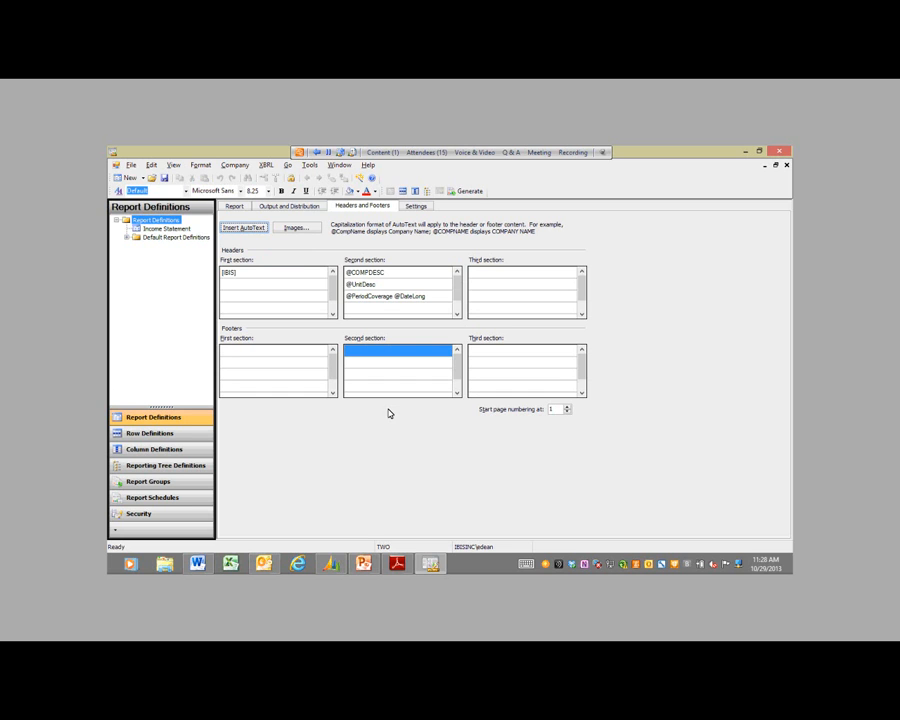
# Step: Review the report's rounding, calculation and formatting settings and its linked row definition, and return to the main report options
pyautogui.click(415, 207)
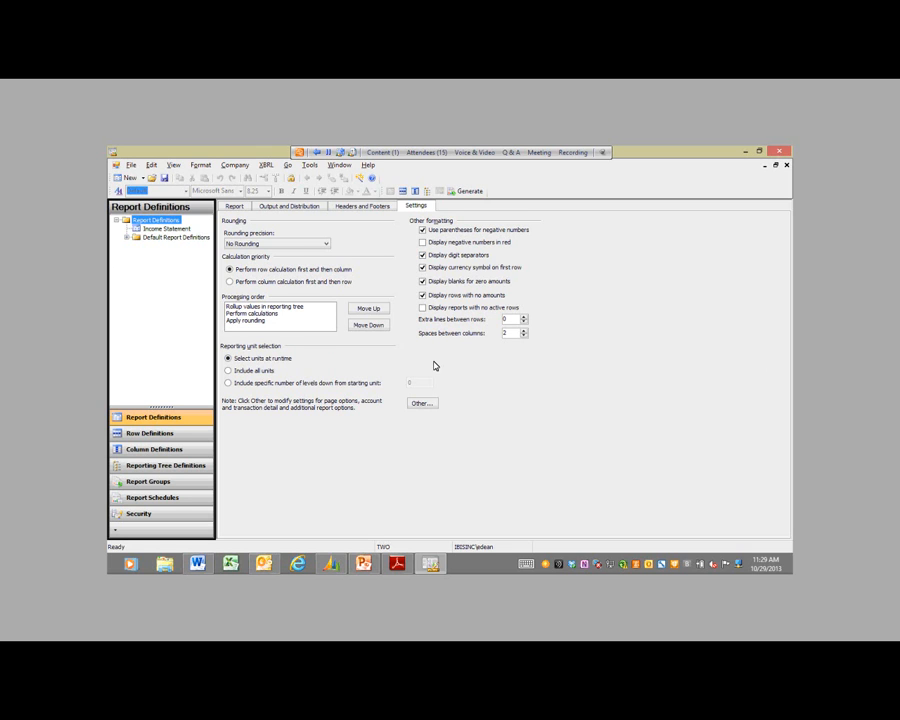
pyautogui.click(234, 206)
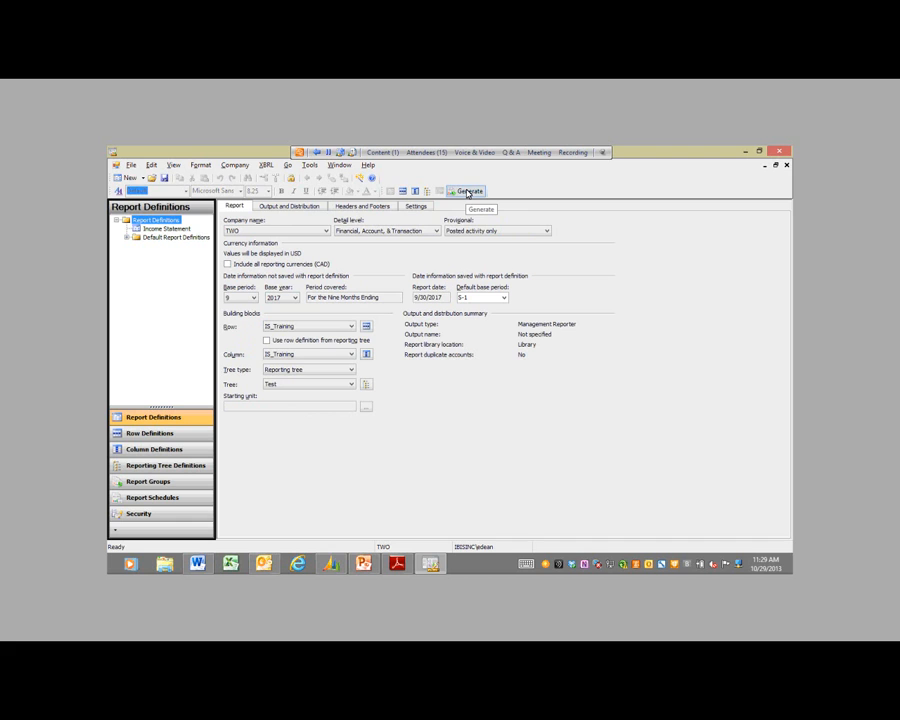
pyautogui.click(403, 192)
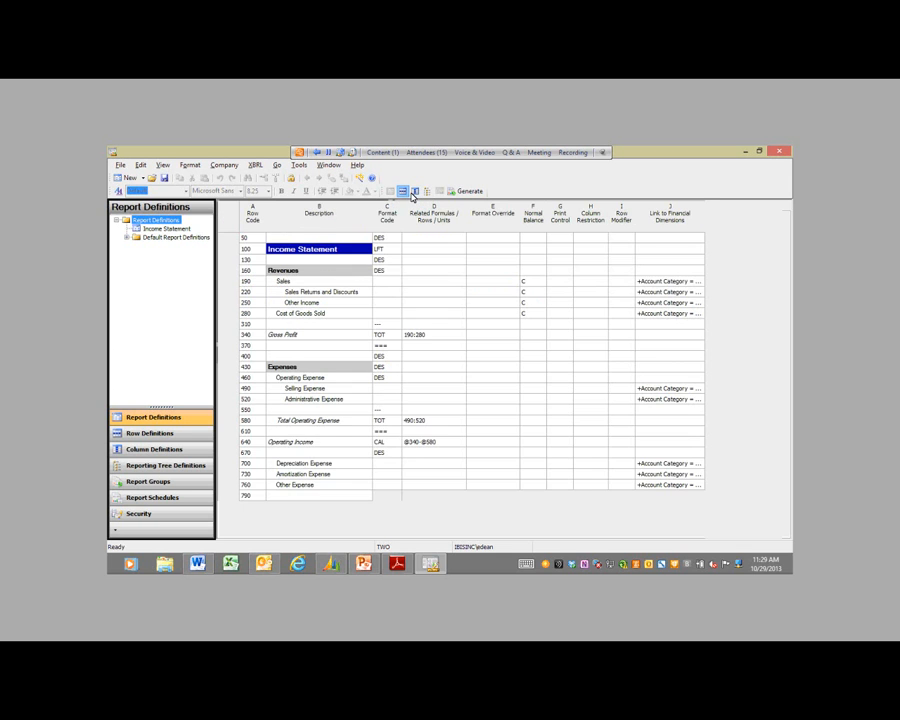
pyautogui.click(392, 194)
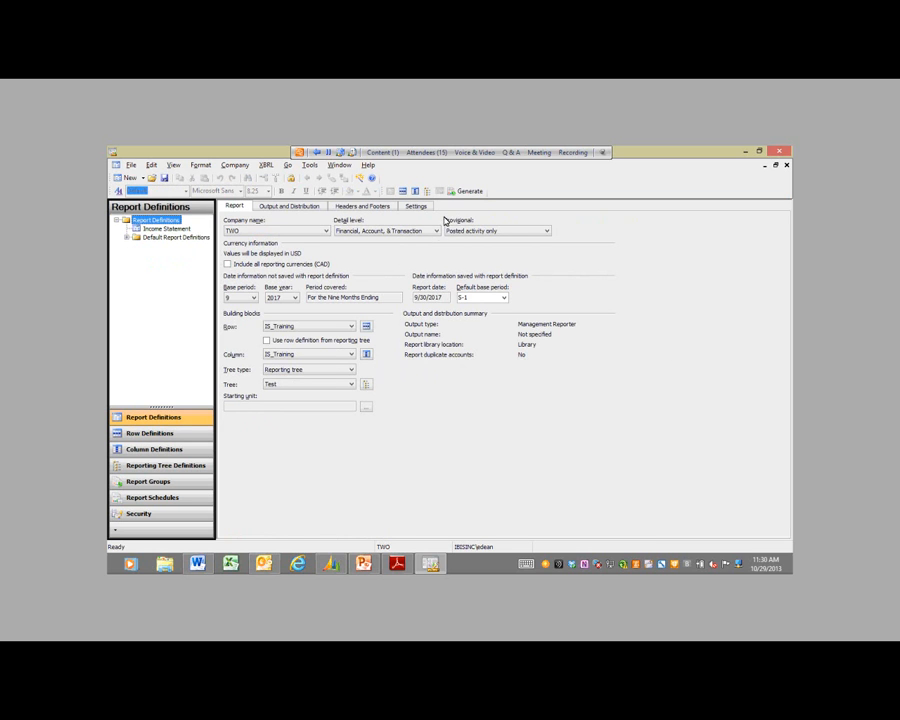
# Step: Generate the report from the Summary of All Units reporting unit and refresh the report queue status
pyautogui.click(464, 191)
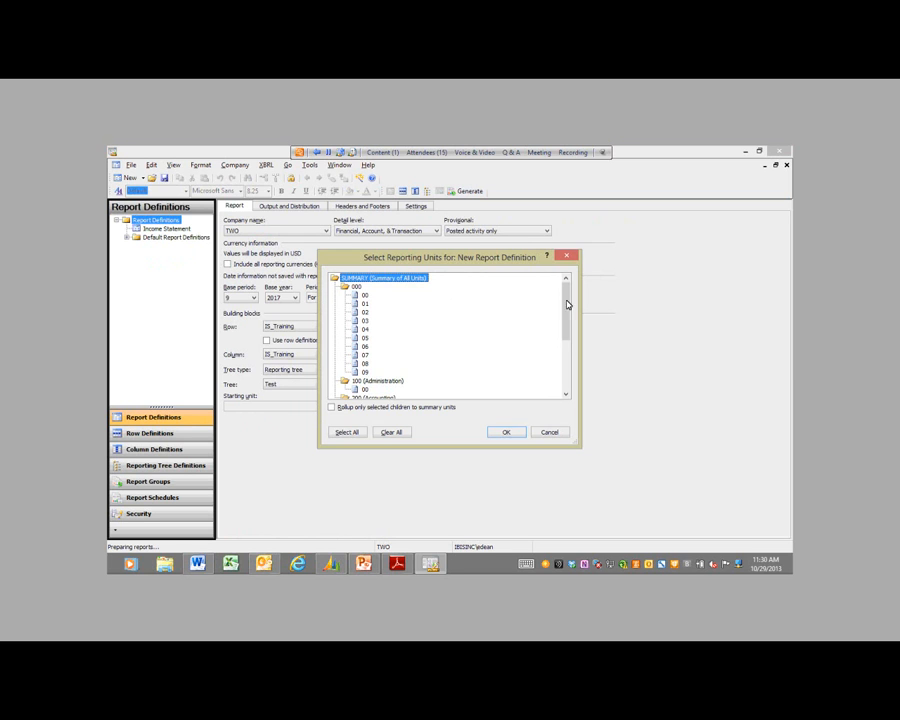
pyautogui.moveTo(567, 305)
pyautogui.mouseDown()
pyautogui.moveTo(566, 364)
pyautogui.moveTo(567, 293)
pyautogui.mouseUp()
pyautogui.click(505, 435)
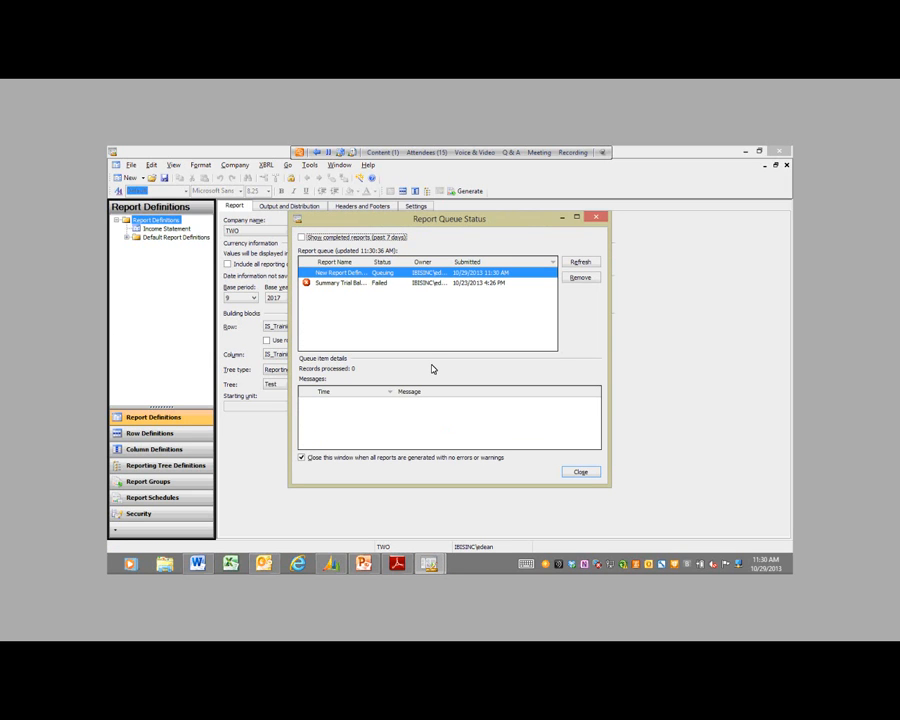
pyautogui.click(578, 262)
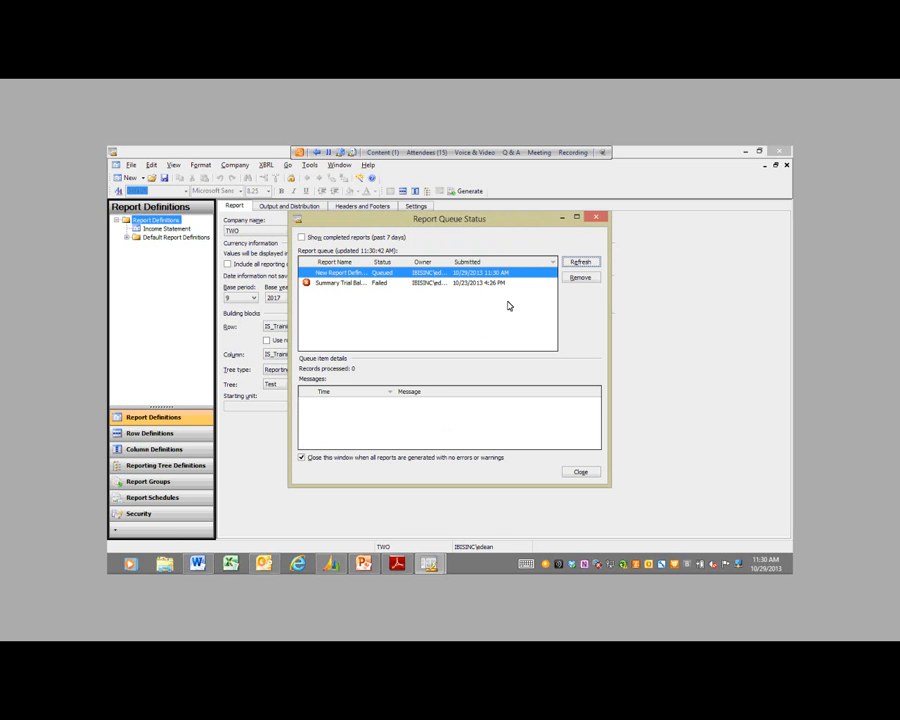
pyautogui.click(575, 264)
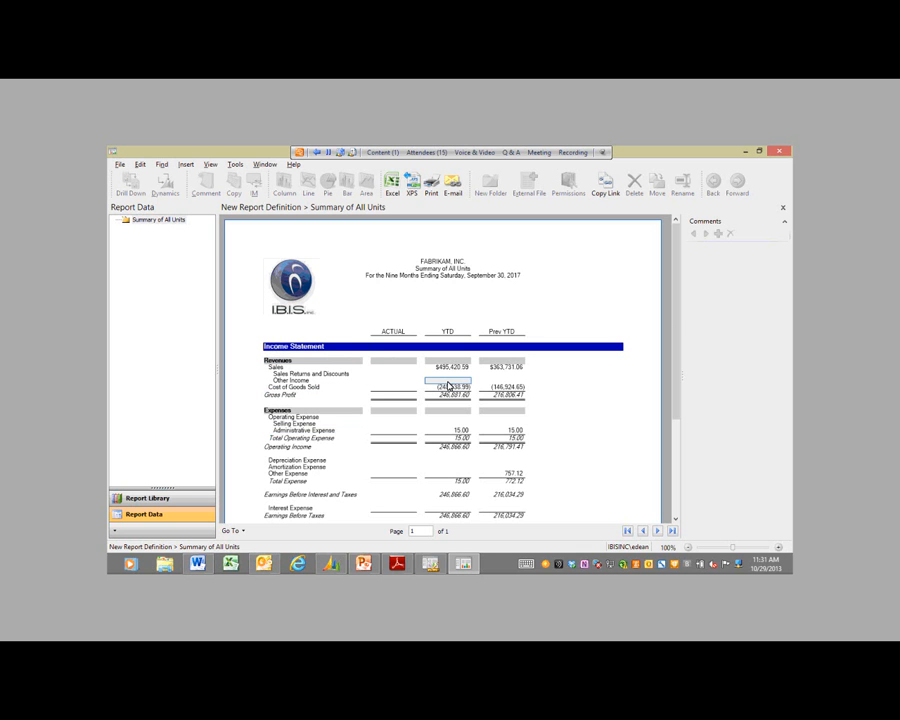
# Step: Look over the generated income statement and drill down into the YTD Administrative Expense amount to examine its total
pyautogui.scroll(-5, 448, 386)
pyautogui.scroll(5, 448, 386)
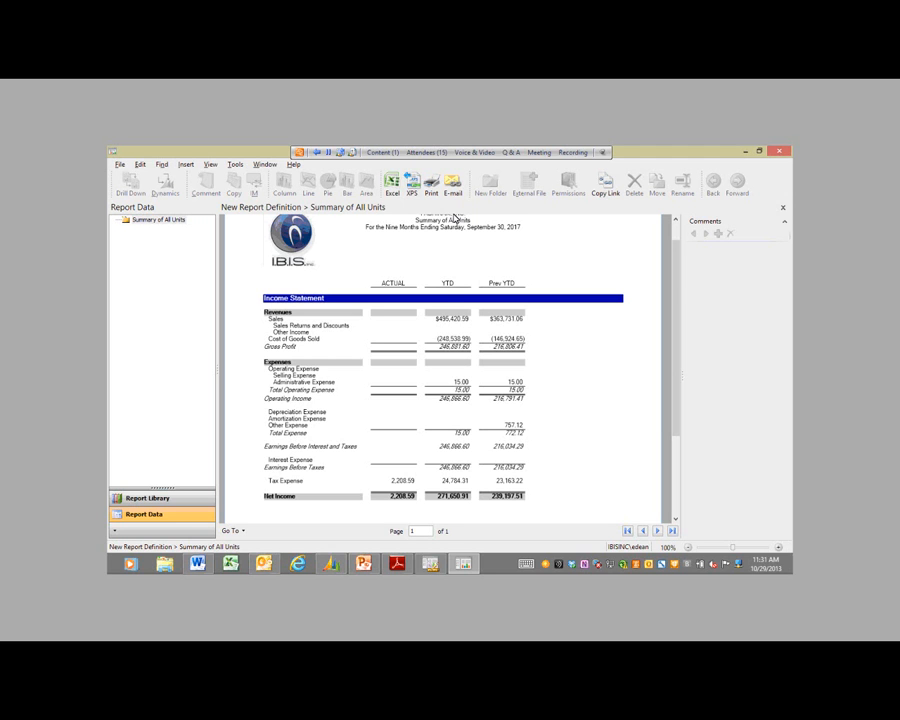
pyautogui.click(450, 319)
pyautogui.click(501, 382)
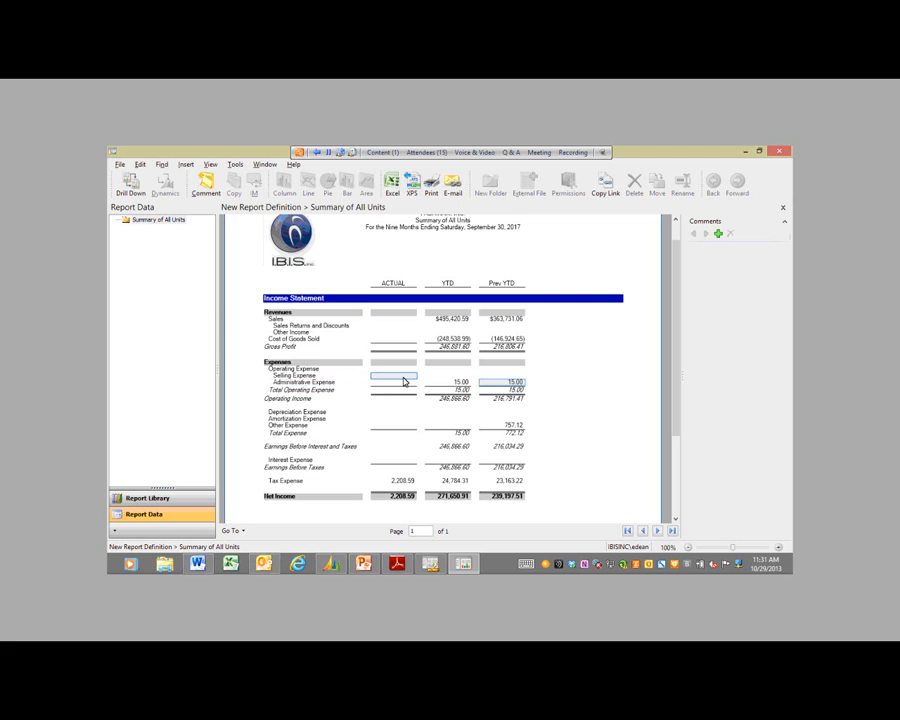
pyautogui.click(464, 384)
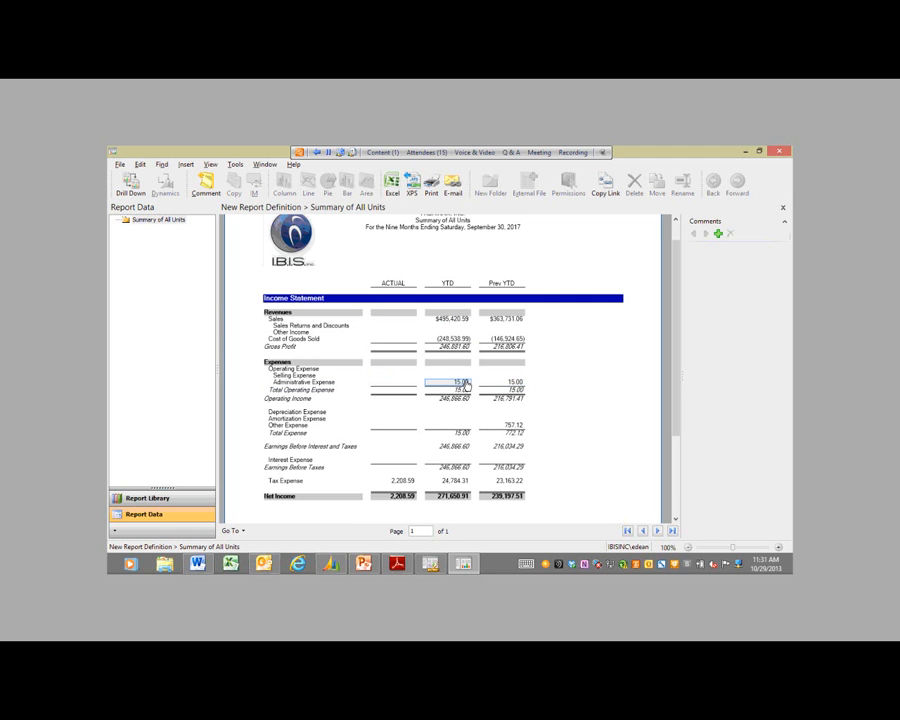
pyautogui.click(133, 188)
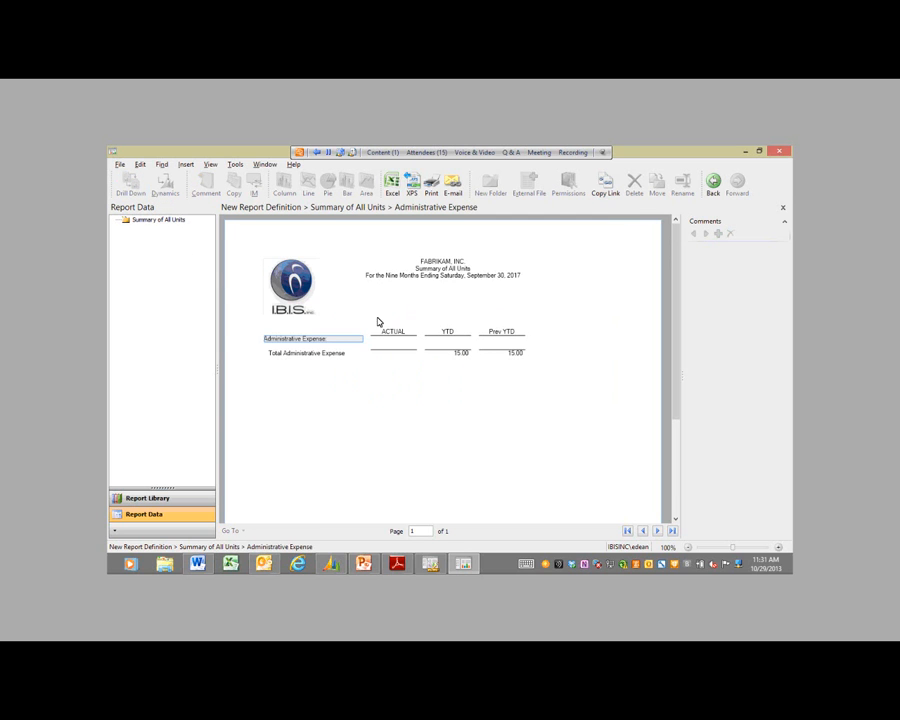
pyautogui.click(455, 352)
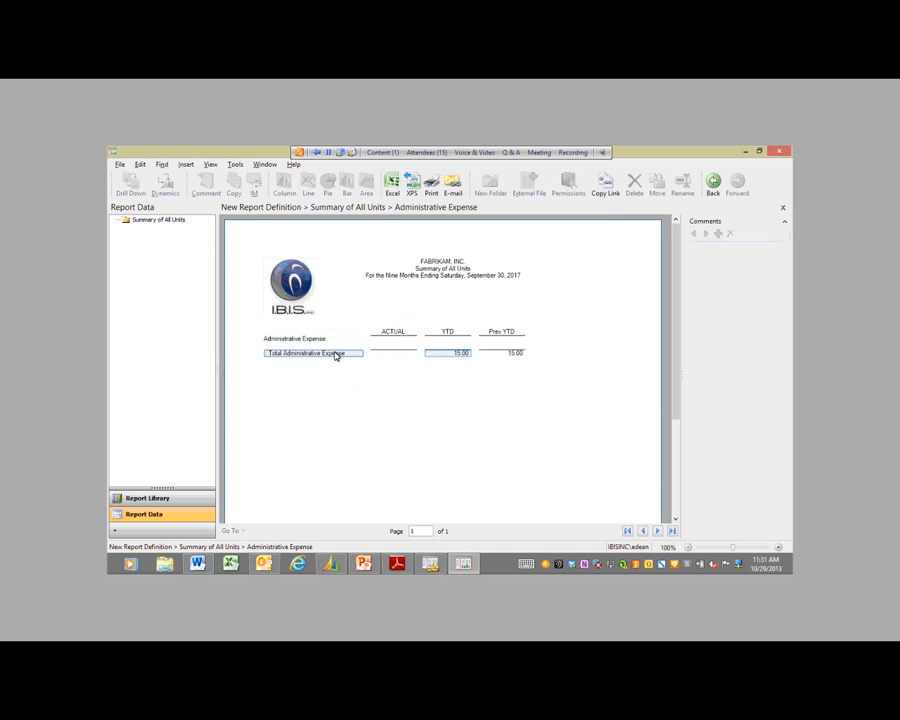
# Step: Return to the Summary of All Units income statement, check the actual Tax Expense amount, and close the report viewer
pyautogui.click(713, 182)
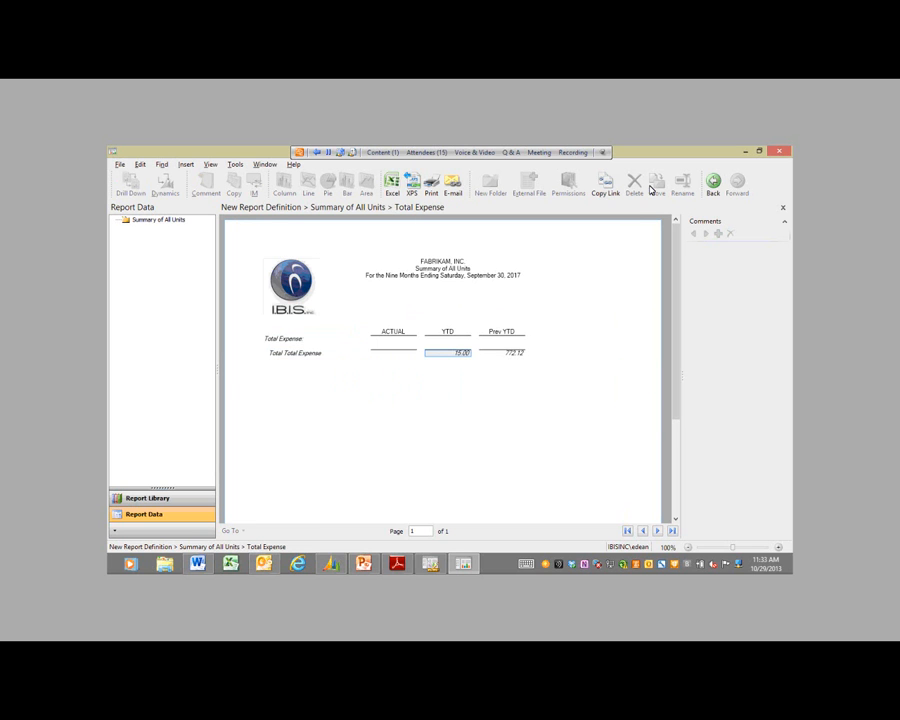
pyautogui.click(713, 182)
pyautogui.click(395, 481)
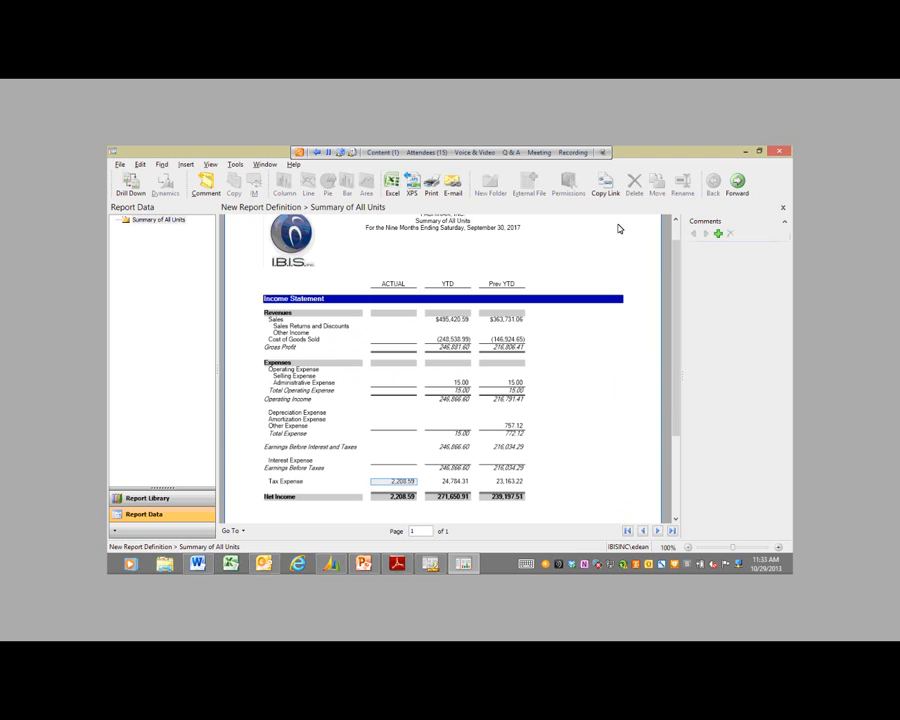
pyautogui.click(775, 152)
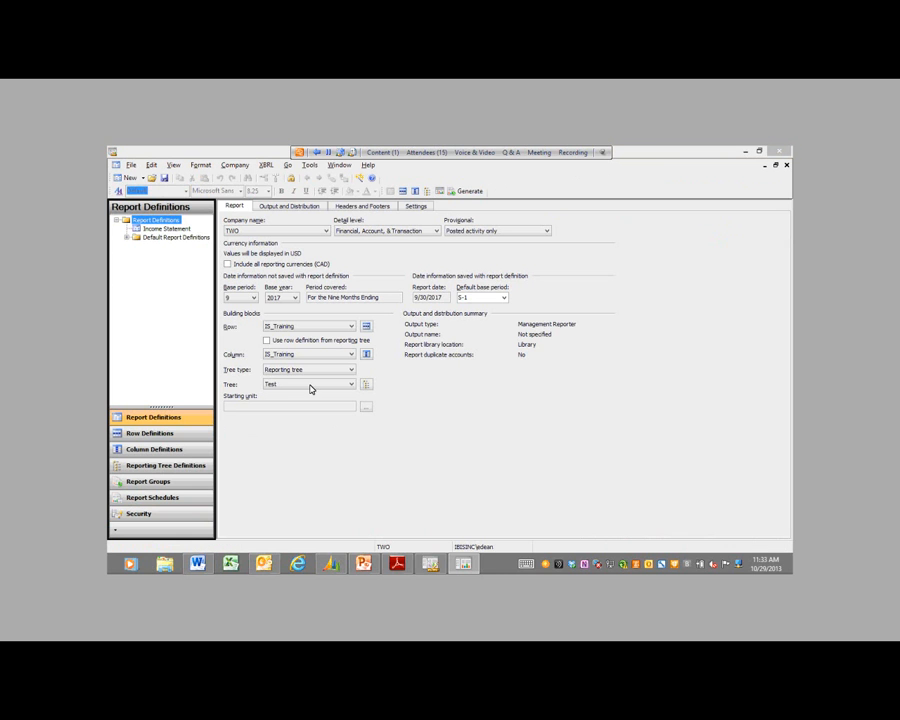
# Step: Save the current report definition as IS_training and open the Income Statement report definition
pyautogui.click(166, 228)
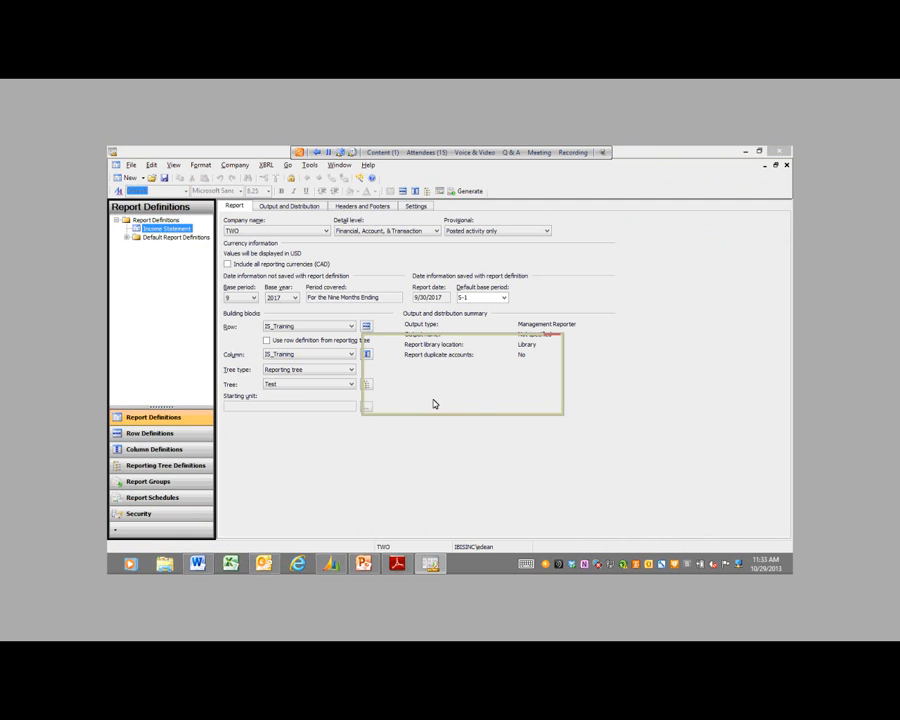
pyautogui.hotkey('ctrl', 's')
pyautogui.write('IS_train')
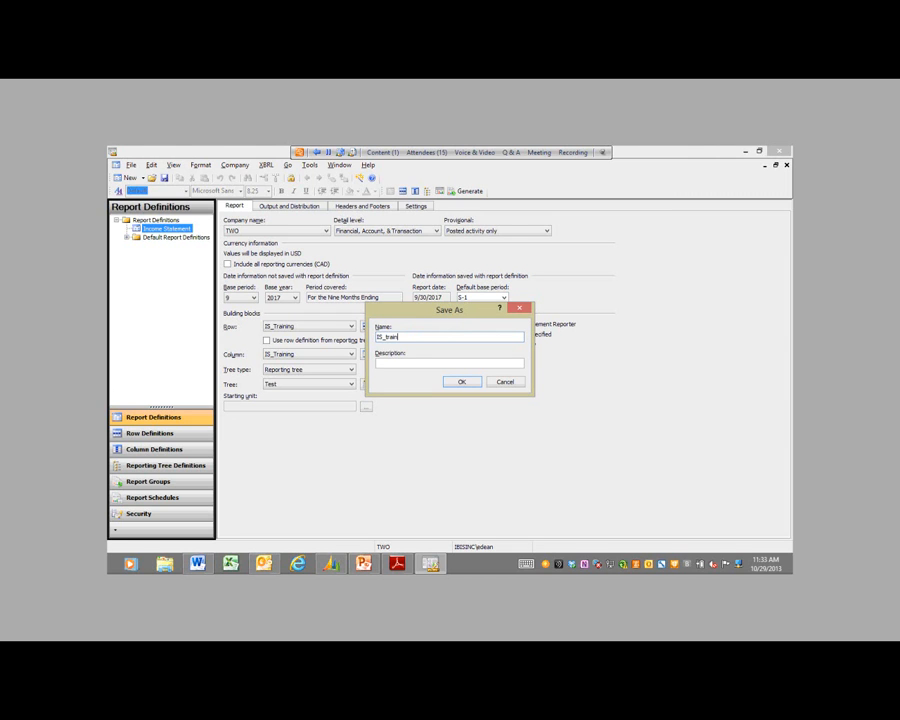
pyautogui.write('ing')
pyautogui.press('Return')
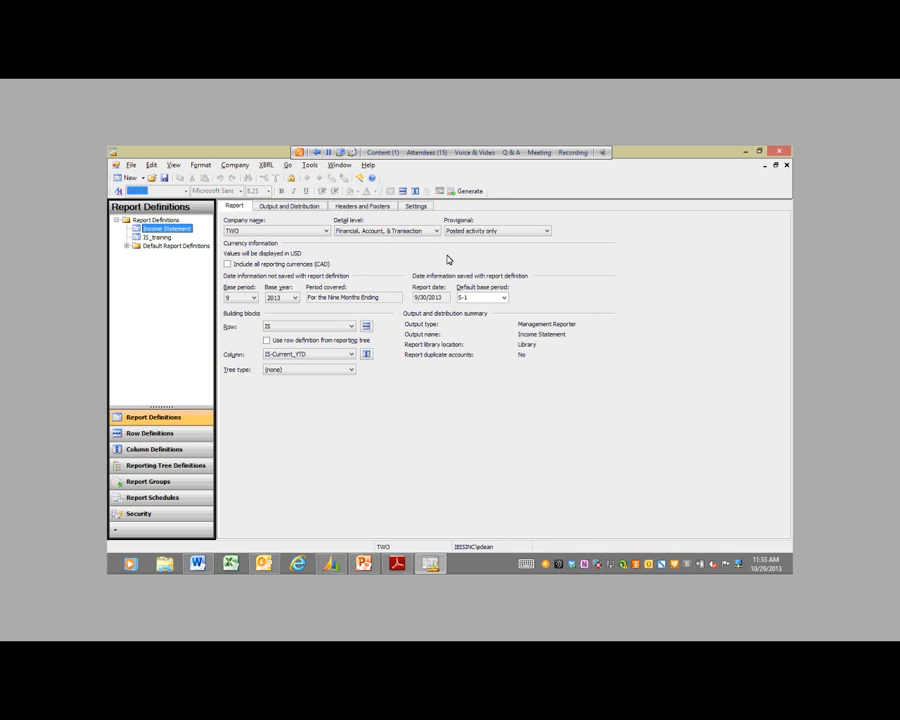
# Step: Review the Income Statement definition's output and distribution and header and footer options, and return to its main report options
pyautogui.click(301, 208)
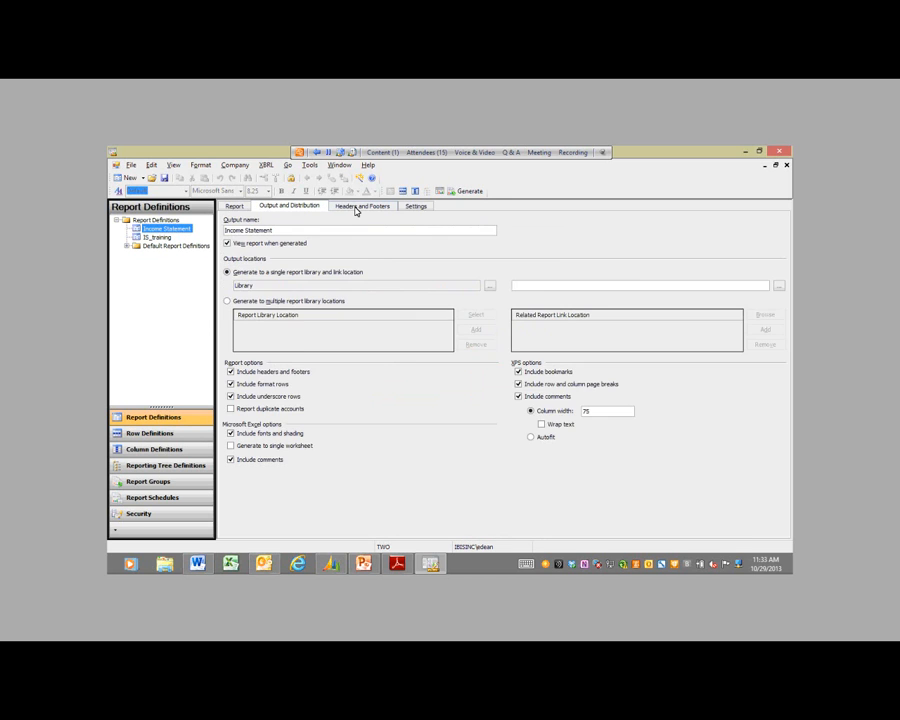
pyautogui.click(357, 207)
pyautogui.click(242, 206)
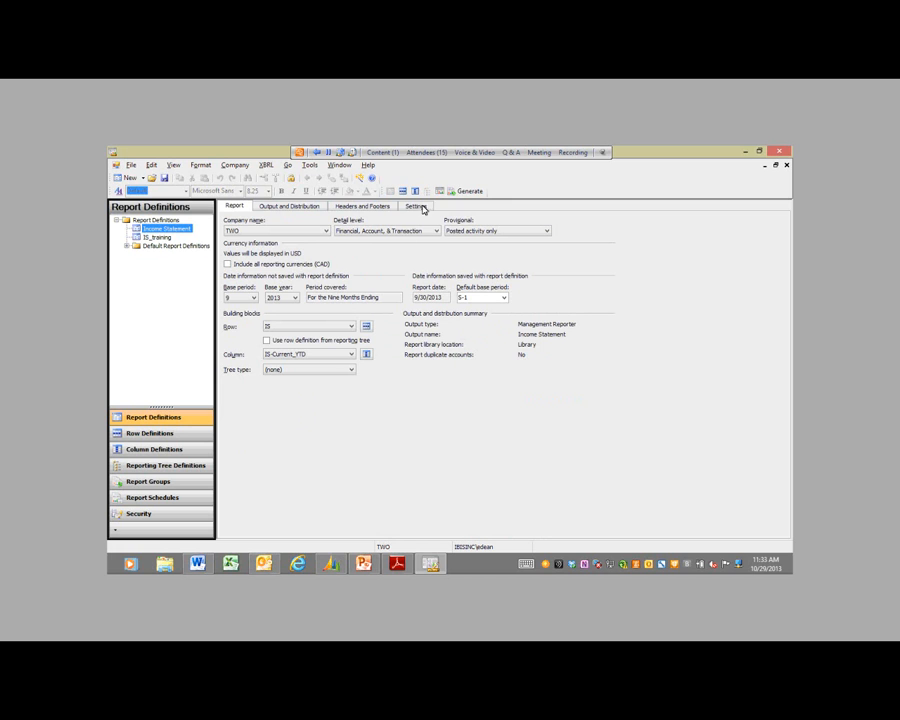
pyautogui.click(466, 191)
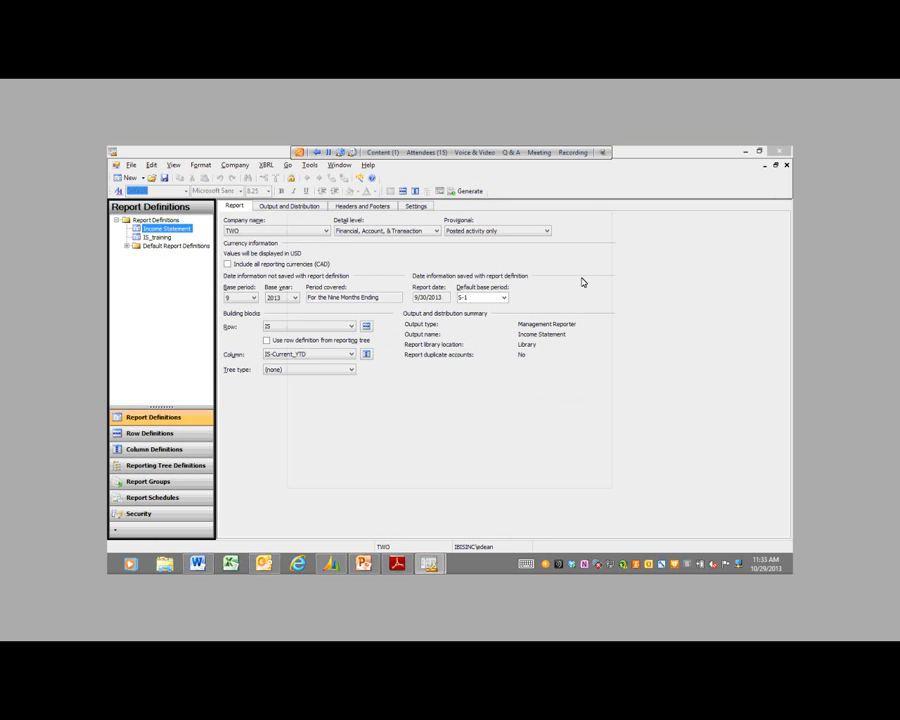
pyautogui.click(580, 278)
pyautogui.click(478, 400)
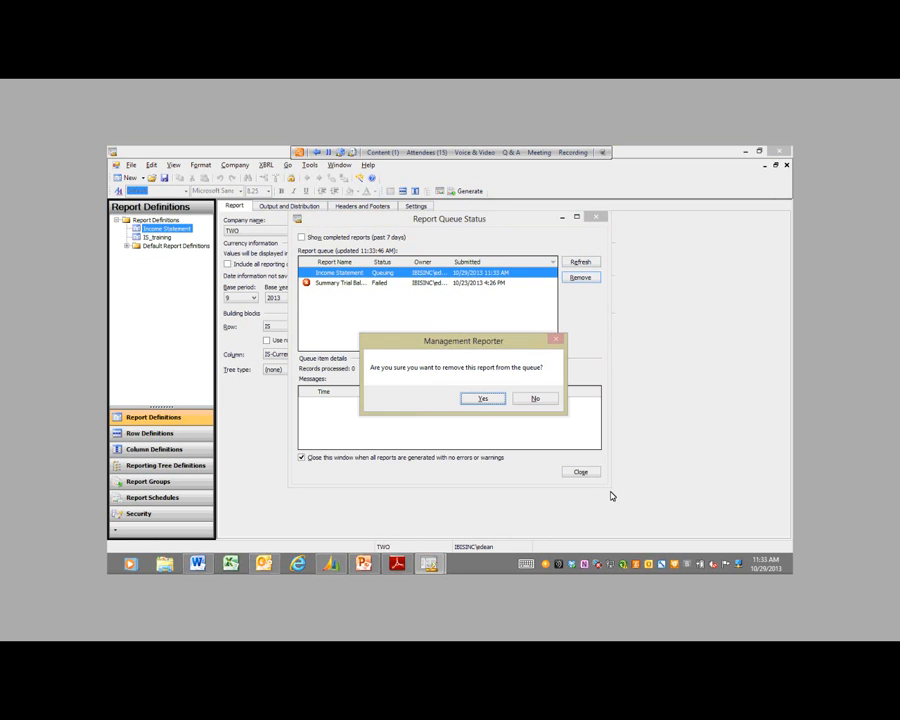
pyautogui.click(582, 472)
# Step: Set the Income Statement report's base year to 2017 and generate the report
pyautogui.click(296, 298)
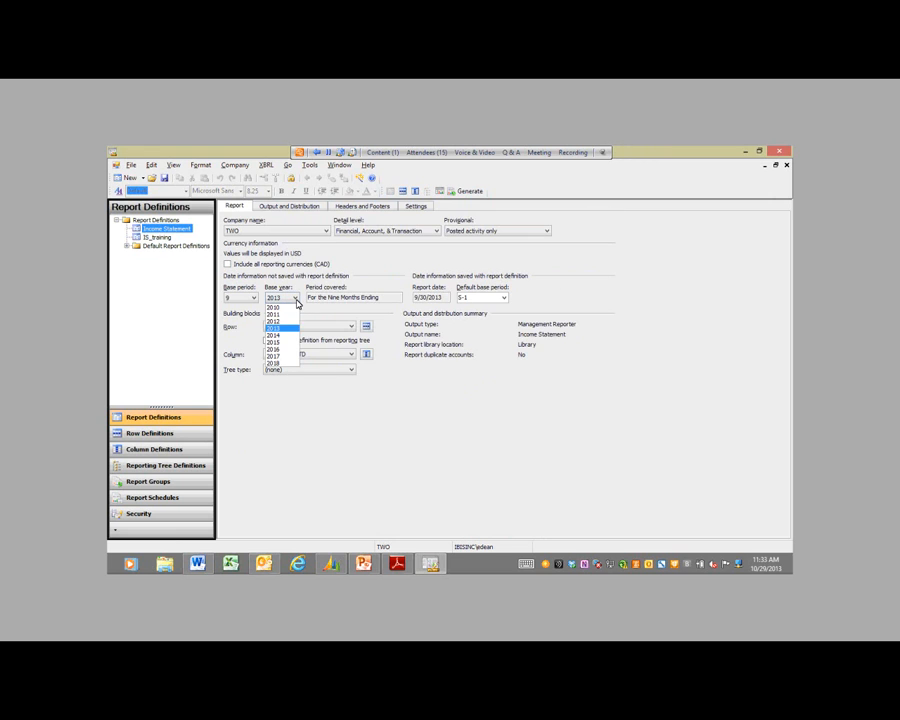
pyautogui.click(290, 356)
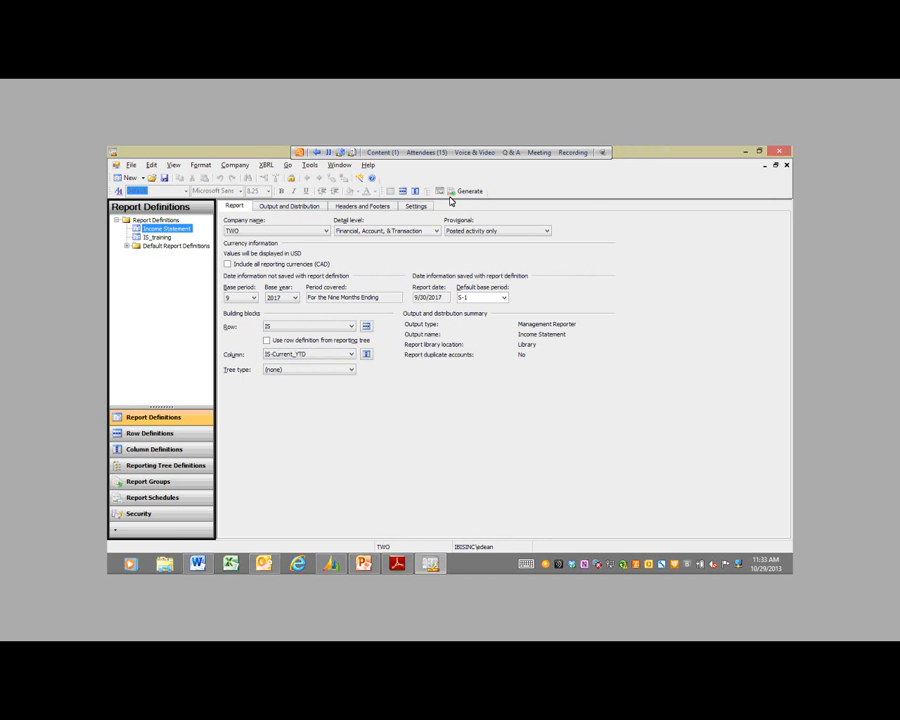
pyautogui.click(465, 191)
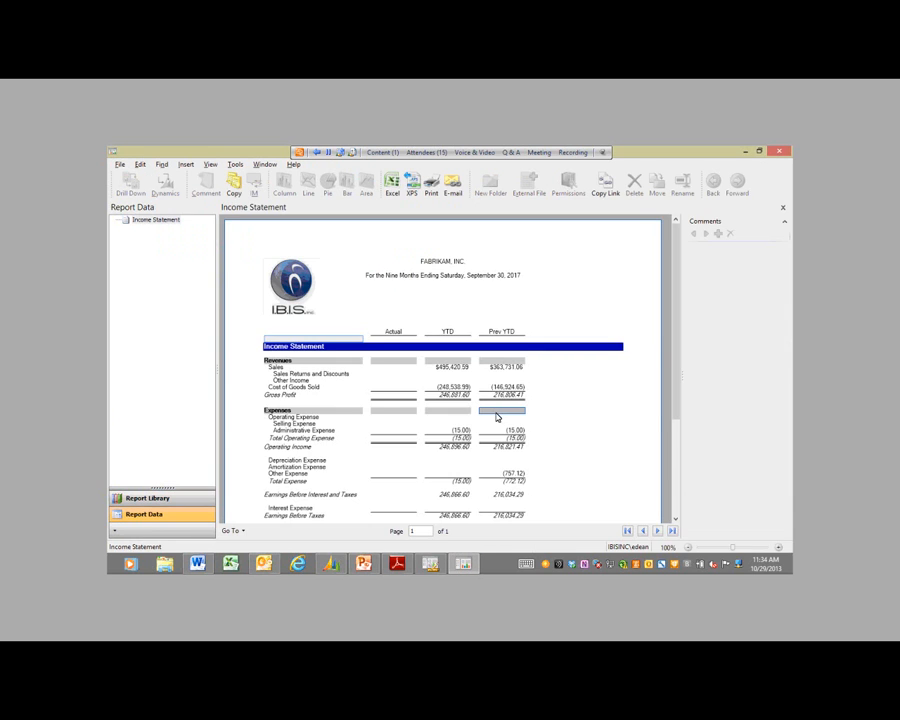
# Step: Drill down from YTD Administrative Expense to its account, examine the transactions in the Dynamics GP Detail Inquiry, and close the inquiry
pyautogui.click(459, 431)
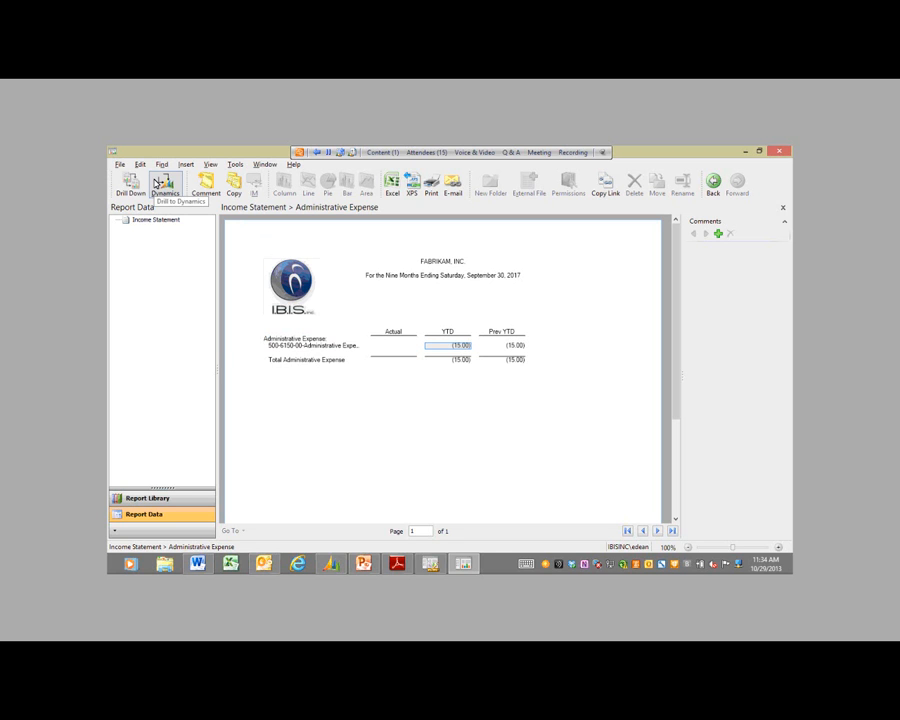
pyautogui.click(280, 346)
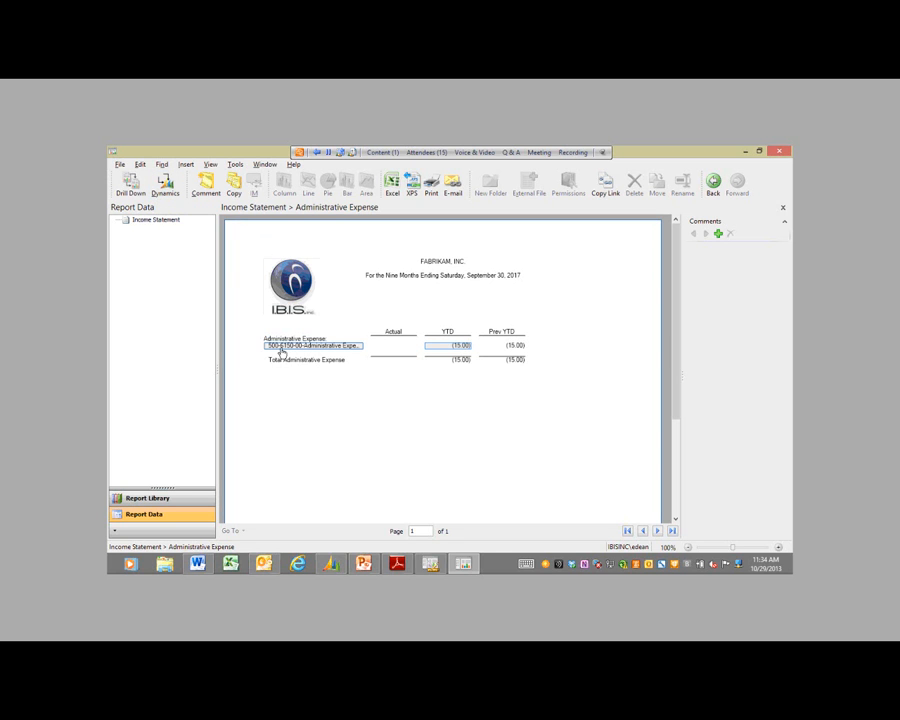
pyautogui.click(170, 188)
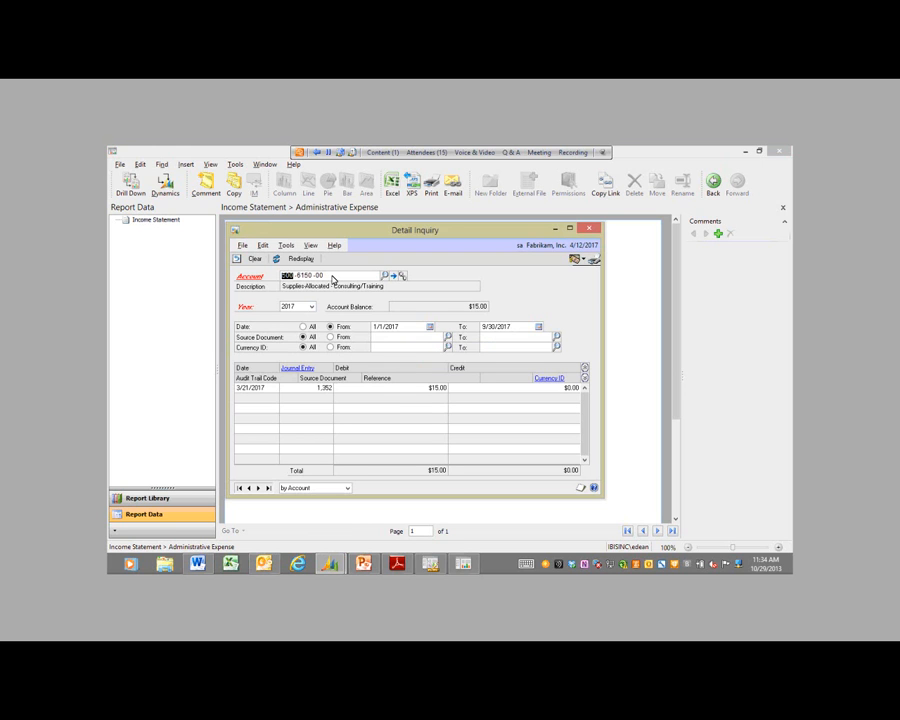
pyautogui.click(362, 388)
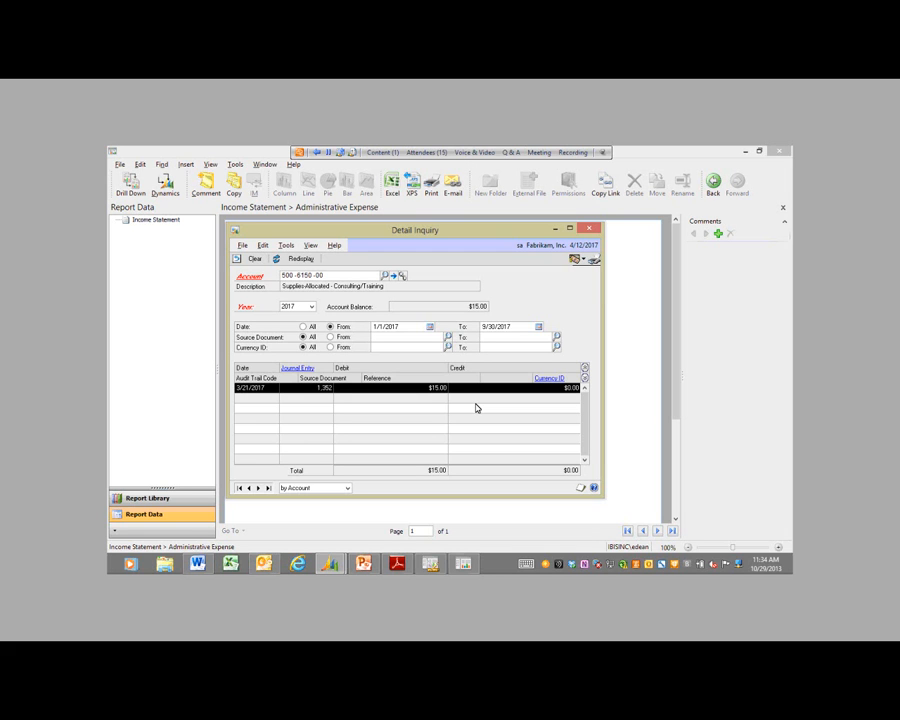
pyautogui.click(588, 229)
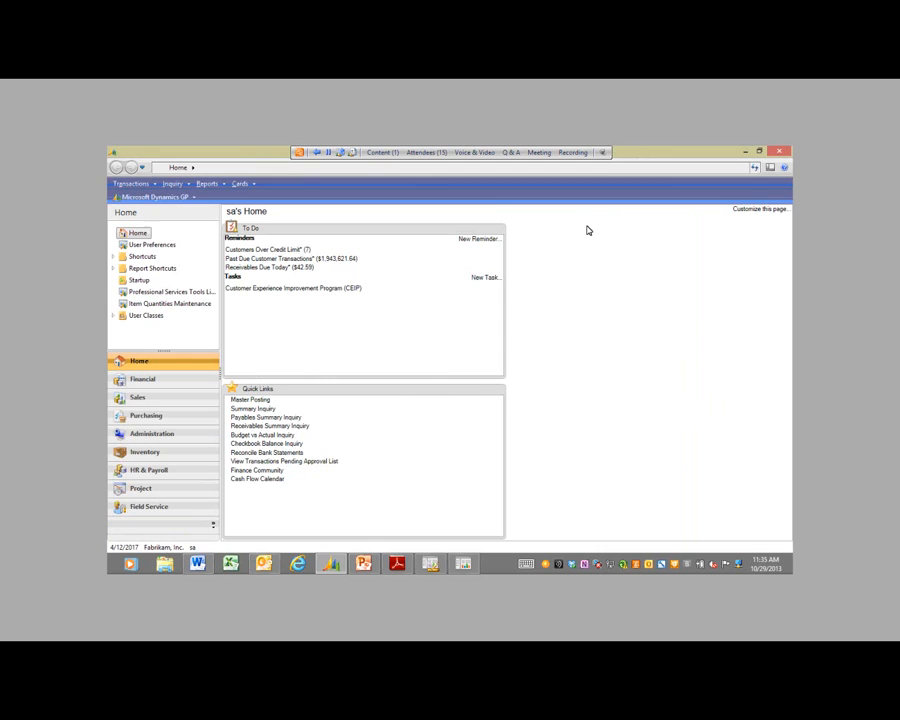
# Step: Go back to the report definition in Report Designer, and switch to the PowerPoint webinar presentation to show the Questions slide
pyautogui.click(430, 564)
pyautogui.moveTo(450, 566)
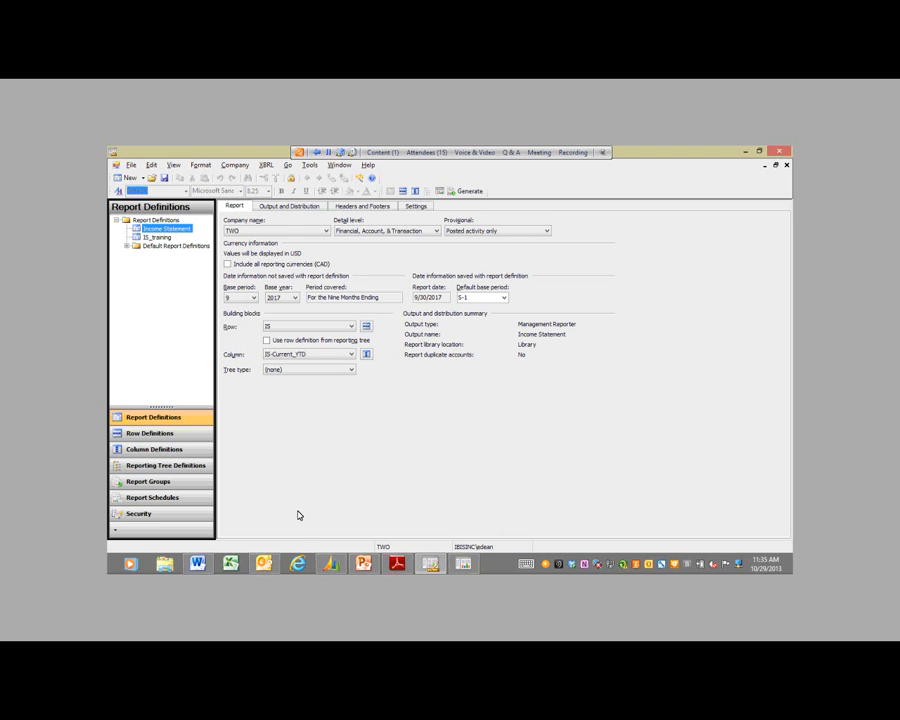
pyautogui.click(362, 564)
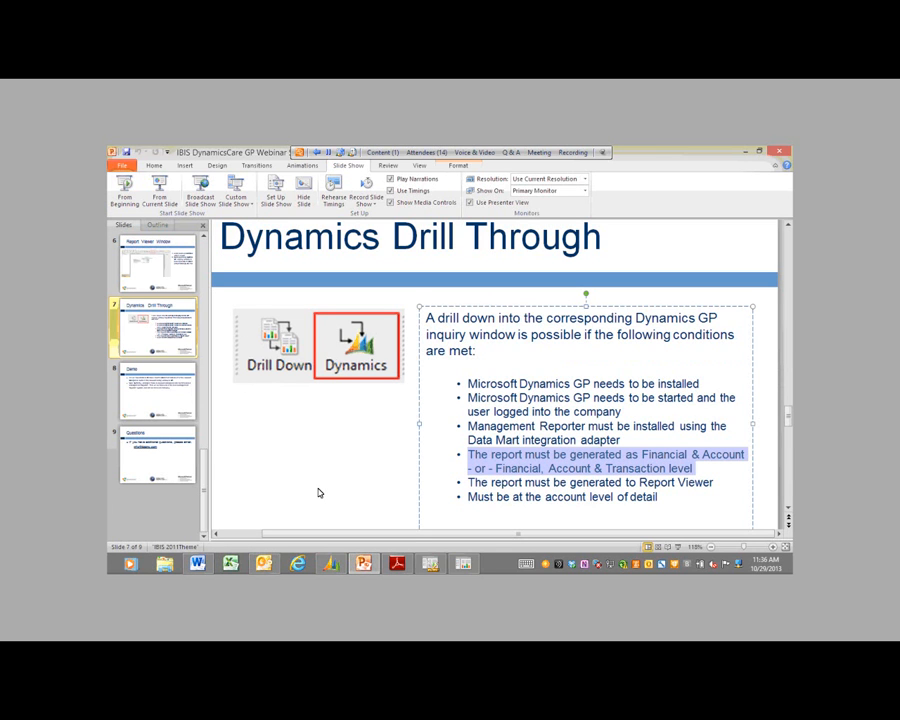
pyautogui.click(185, 408)
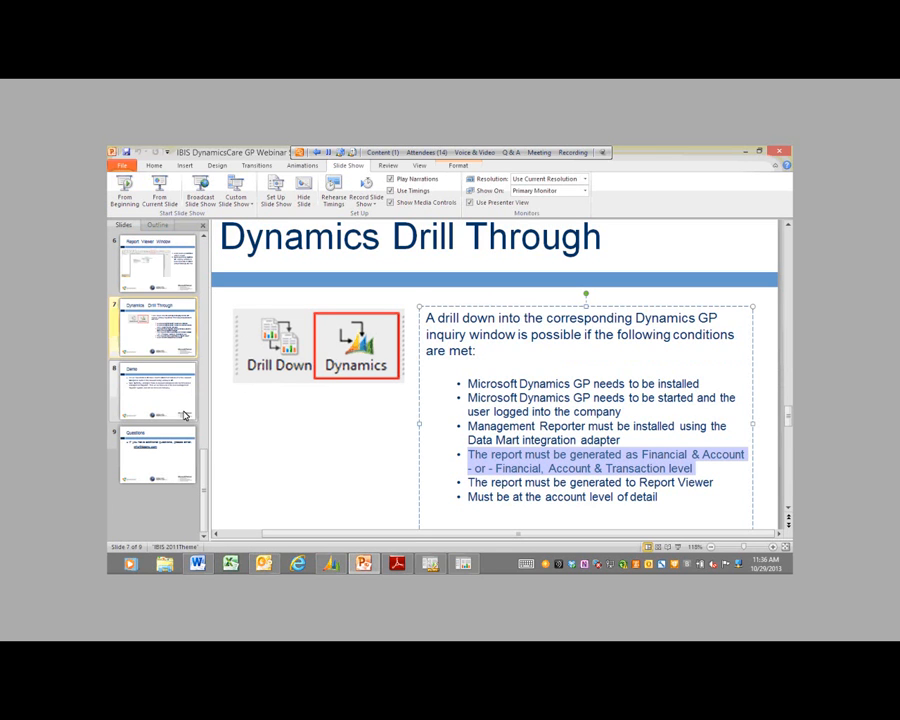
pyautogui.click(182, 450)
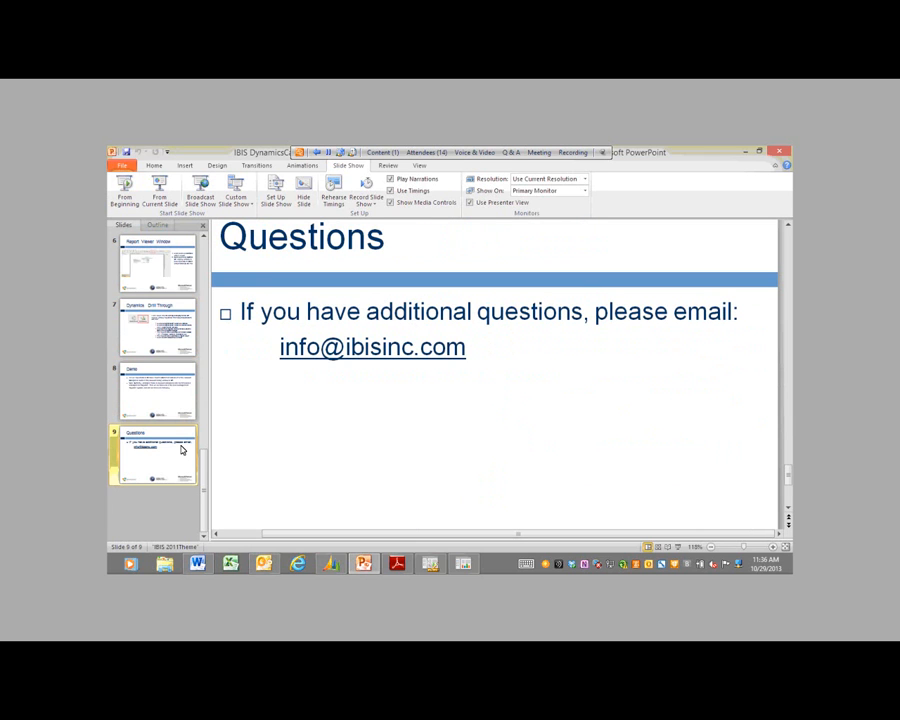